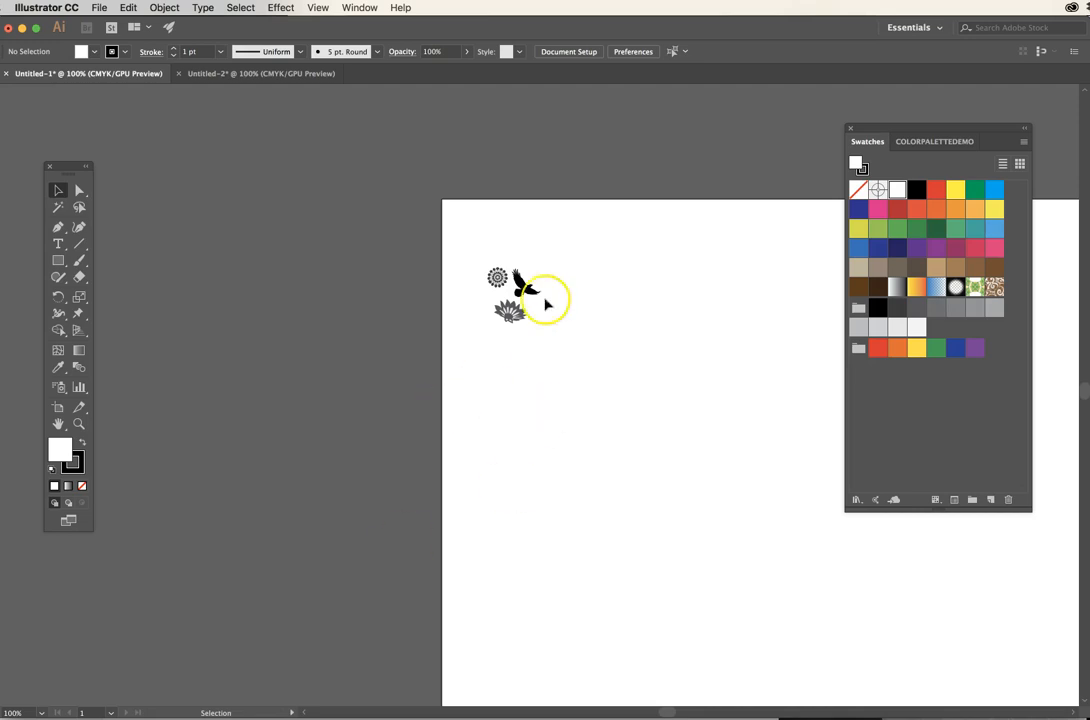
# - Space the round flower, bird and lotus motifs slightly apart on the artboard
pyautogui.moveTo(518, 338); pyautogui.dragTo(450, 249)
pyautogui.click(522, 347)
pyautogui.moveTo(415, 300); pyautogui.dragTo(398, 240)
pyautogui.moveTo(499, 324); pyautogui.dragTo(492, 281)
pyautogui.moveTo(450, 388); pyautogui.dragTo(404, 331)
pyautogui.click(405, 197)
pyautogui.click(393, 238)
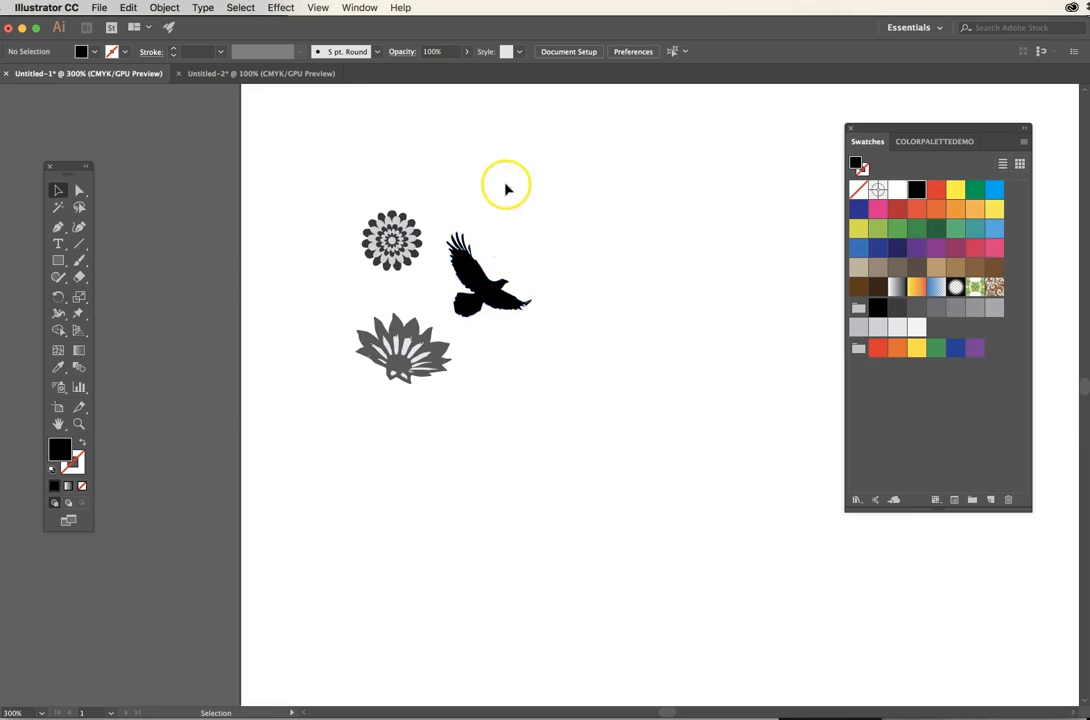
# - Move the round flower, lotus and bird motifs off the artboard onto the pasteboard beside it
pyautogui.click(474, 288)
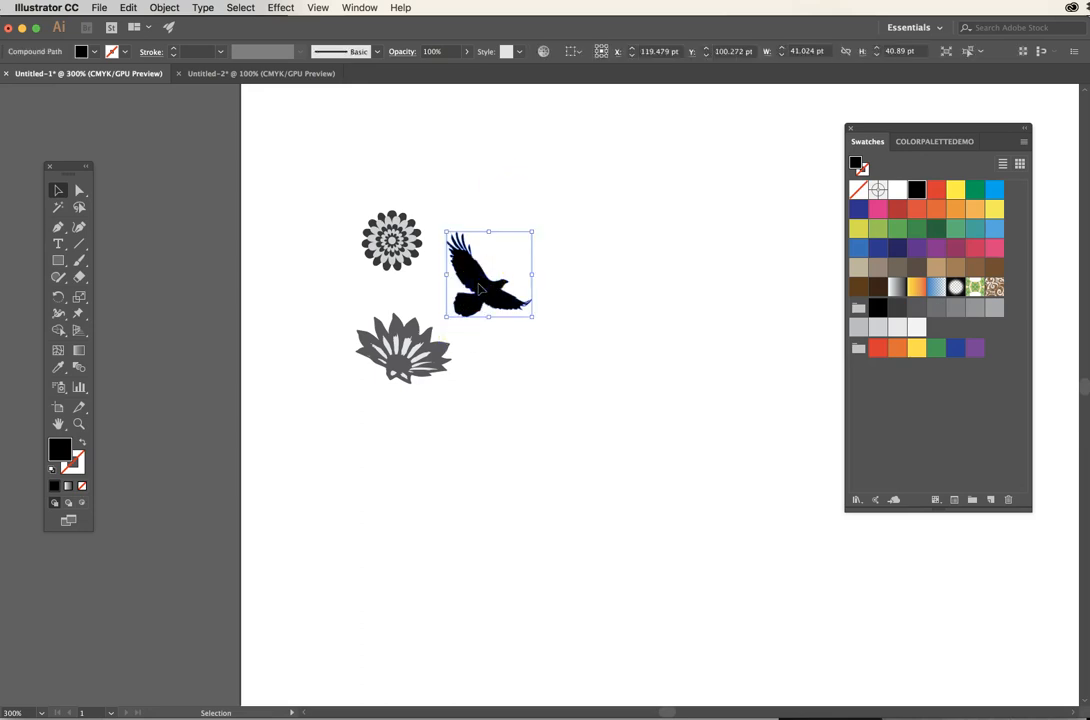
pyautogui.click(392, 259)
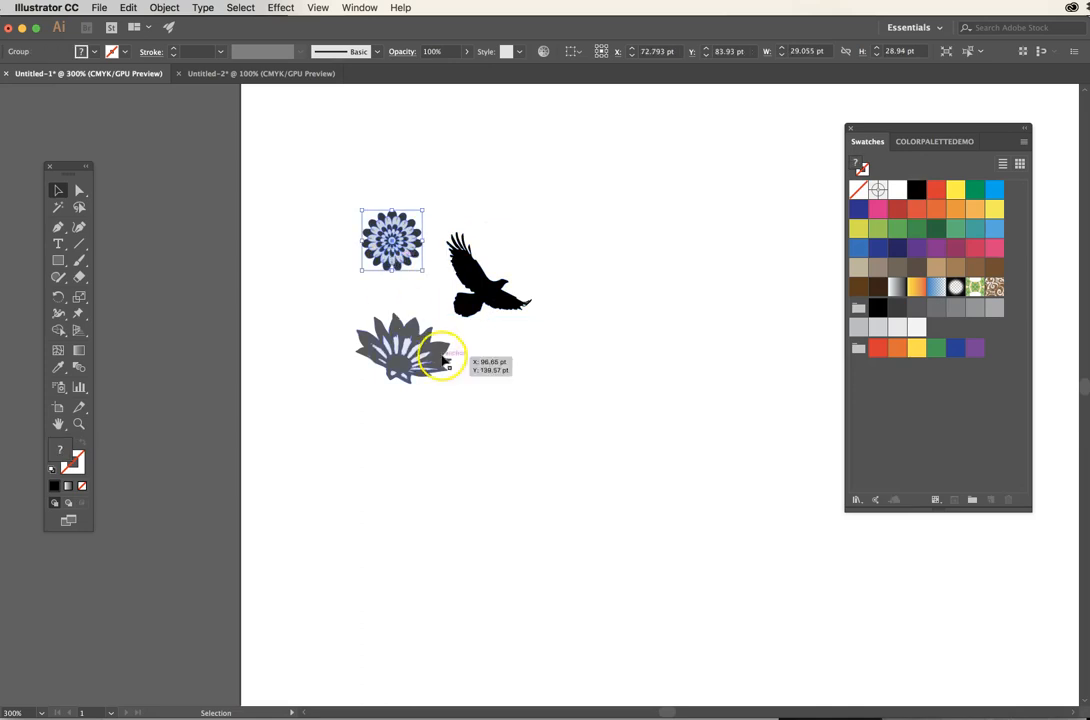
pyautogui.click(403, 290)
pyautogui.moveTo(404, 242); pyautogui.dragTo(189, 223)
pyautogui.moveTo(341, 343); pyautogui.dragTo(172, 360)
pyautogui.click(433, 404)
pyautogui.moveTo(497, 287); pyautogui.dragTo(181, 419)
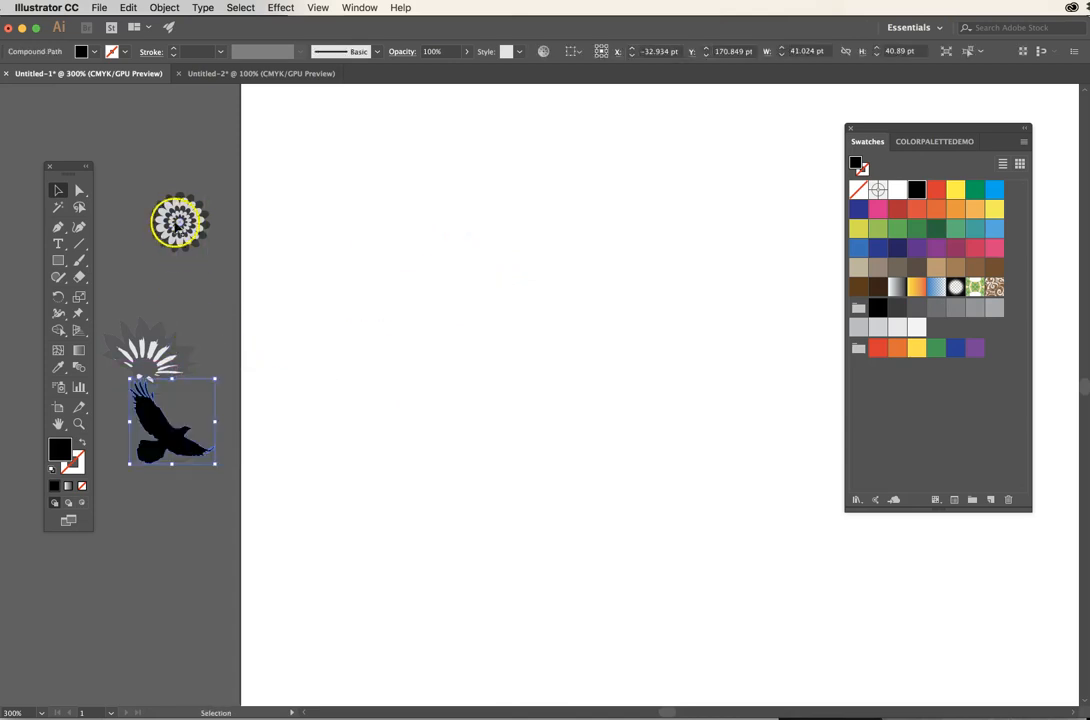
# - Bring the round flower back onto the artboard and add it to the swatches as a pattern swatch
pyautogui.moveTo(180, 222); pyautogui.dragTo(420, 304)
pyautogui.click(472, 311)
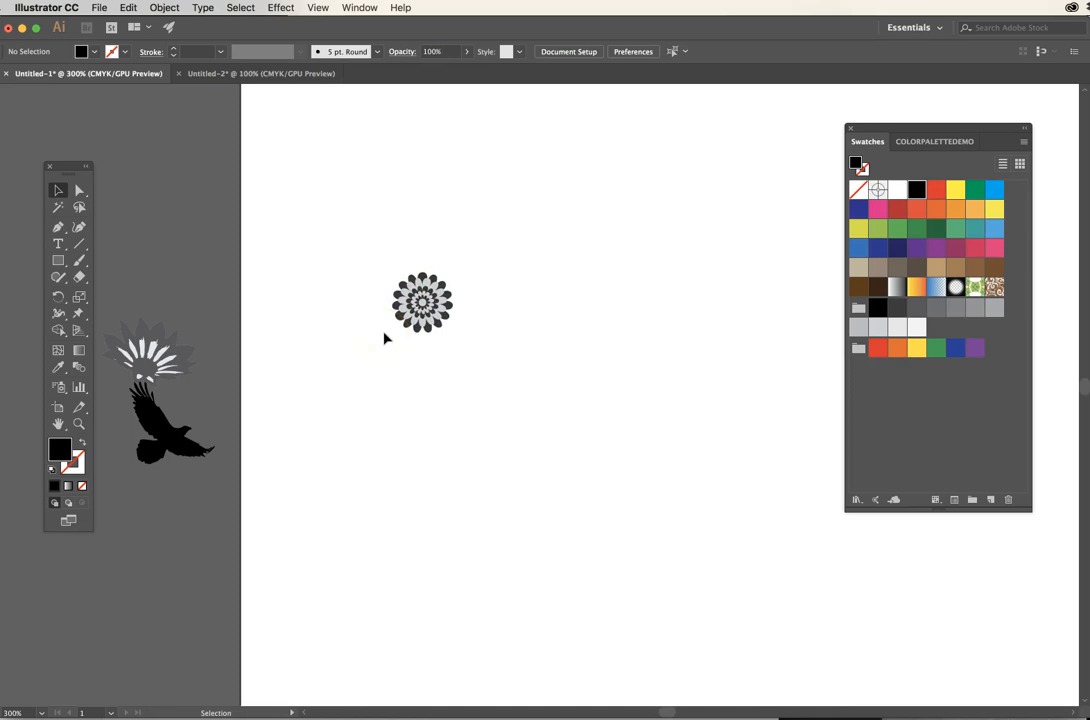
pyautogui.click(426, 308)
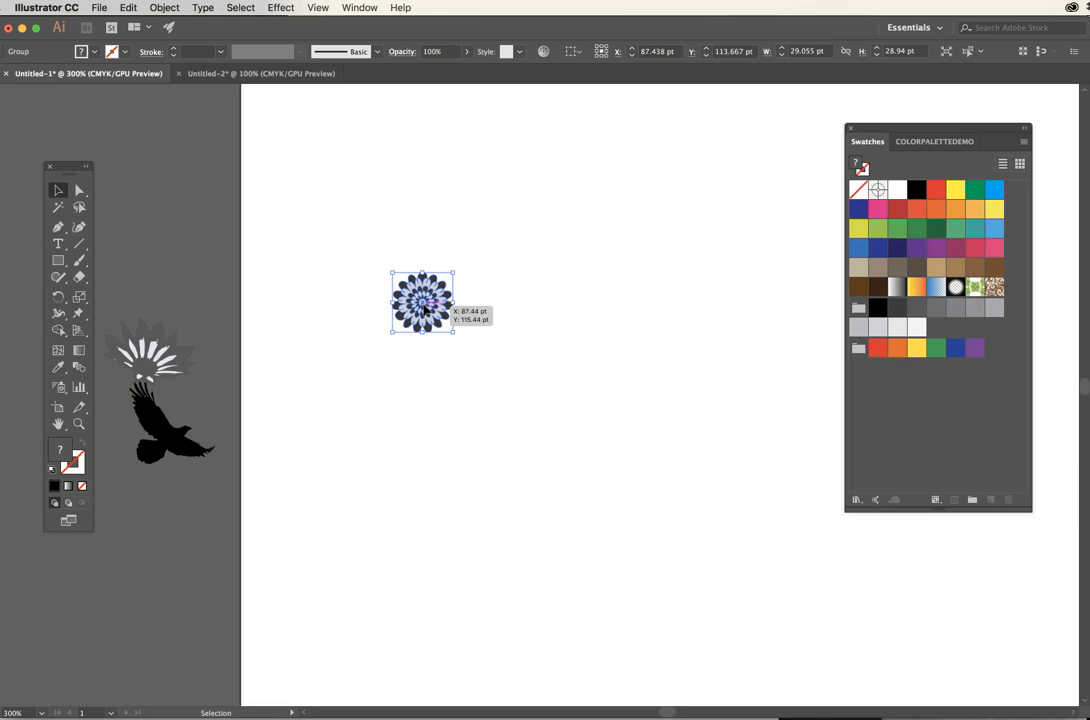
pyautogui.moveTo(422, 302); pyautogui.dragTo(956, 333)
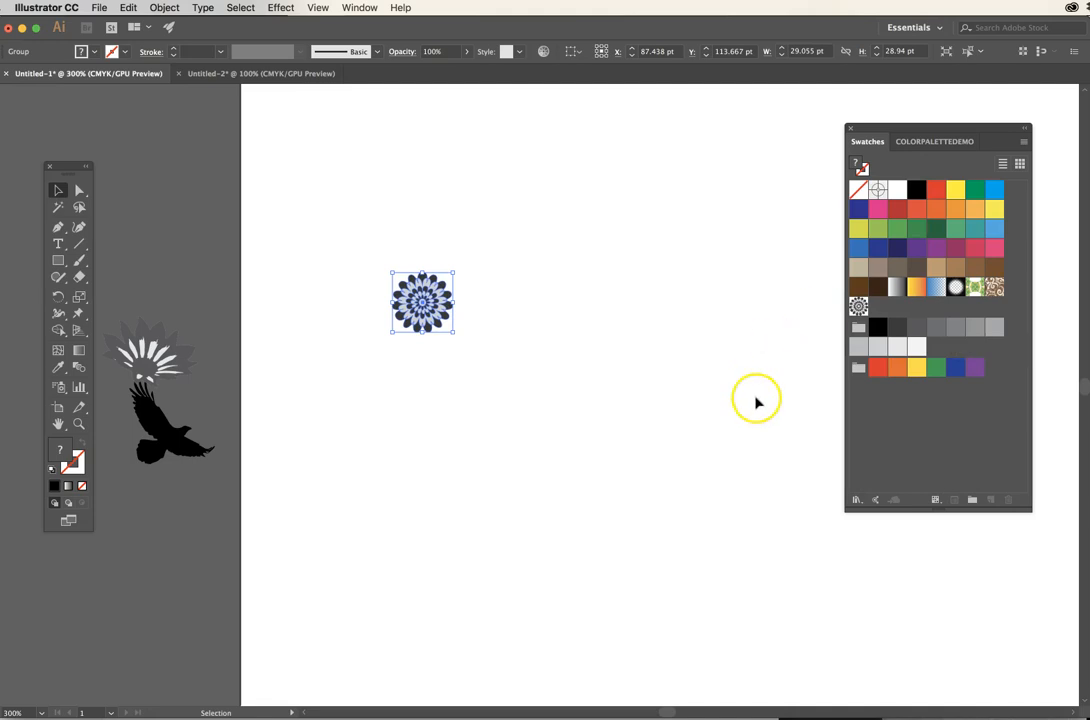
pyautogui.click(754, 399)
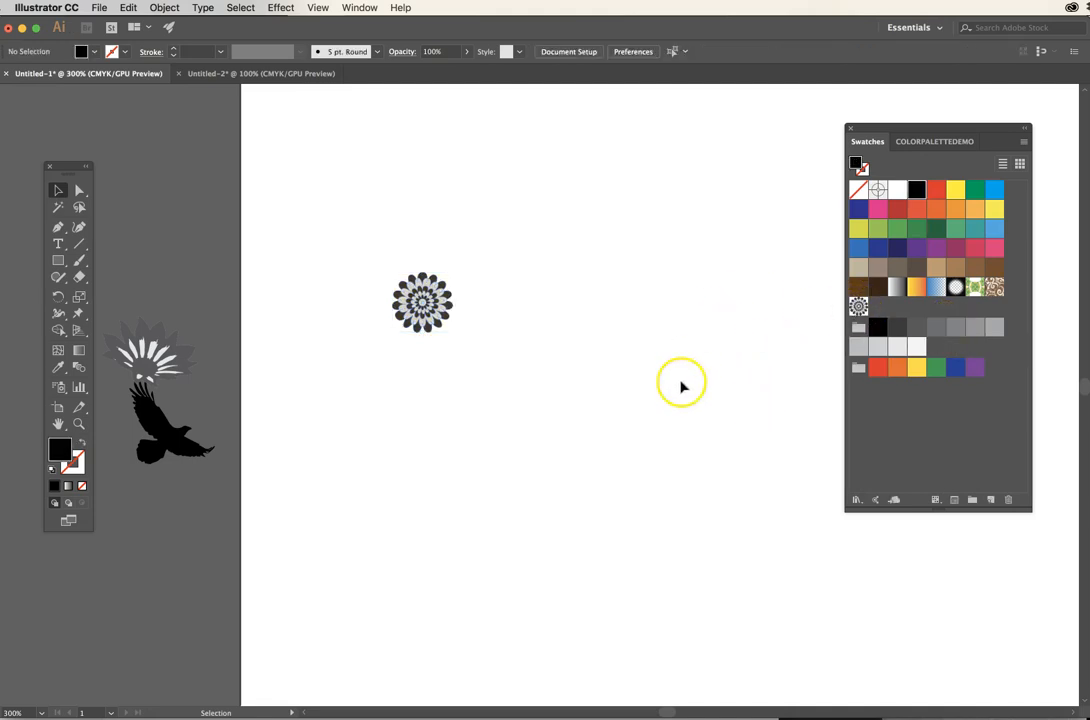
# - Move the round flower off the artboard, just above the lotus motif
pyautogui.keyDown('alt'); pyautogui.keyDown('super'); pyautogui.click(650, 382); pyautogui.keyUp('super'); pyautogui.keyUp('alt')
pyautogui.moveTo(570, 384); pyautogui.dragTo(612, 384)
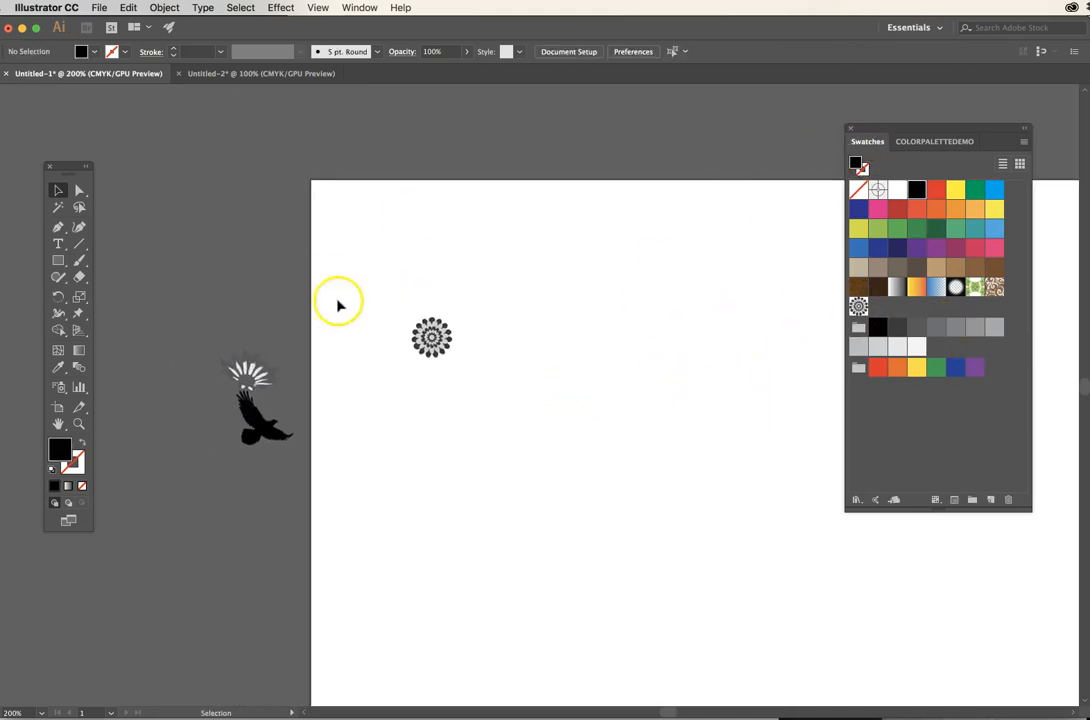
pyautogui.moveTo(430, 336); pyautogui.dragTo(250, 324)
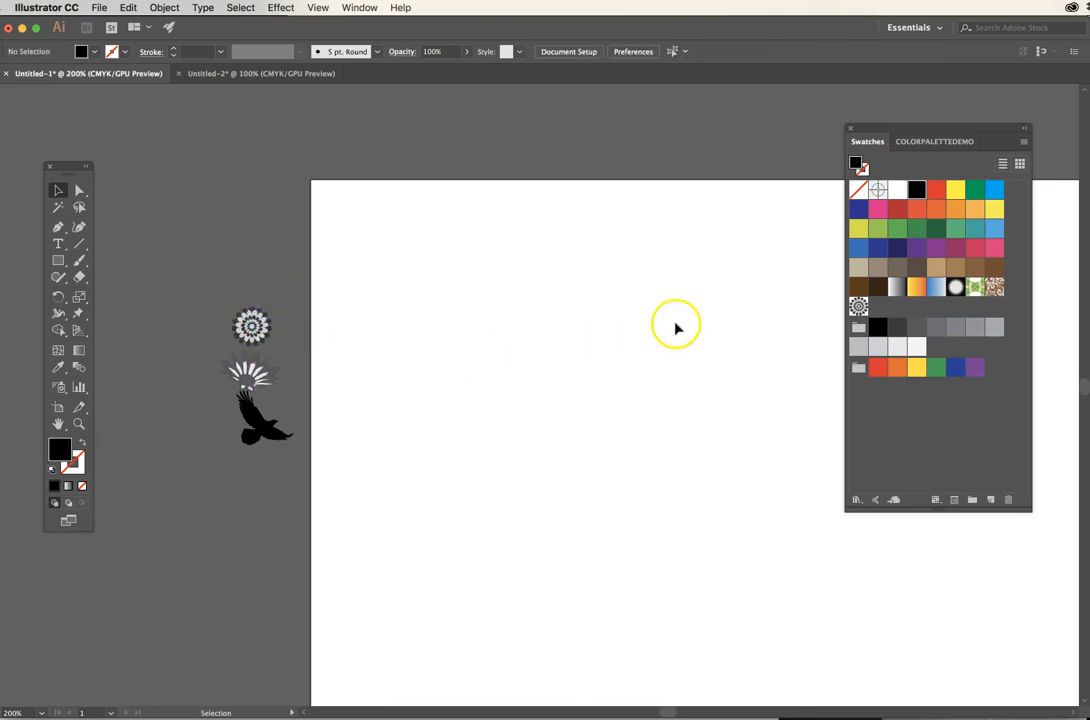
# - Draw a square about 119 pt wide on the artboard and fill it with the new flower pattern swatch
pyautogui.click(58, 260)
pyautogui.moveTo(369, 214); pyautogui.dragTo(534, 367)
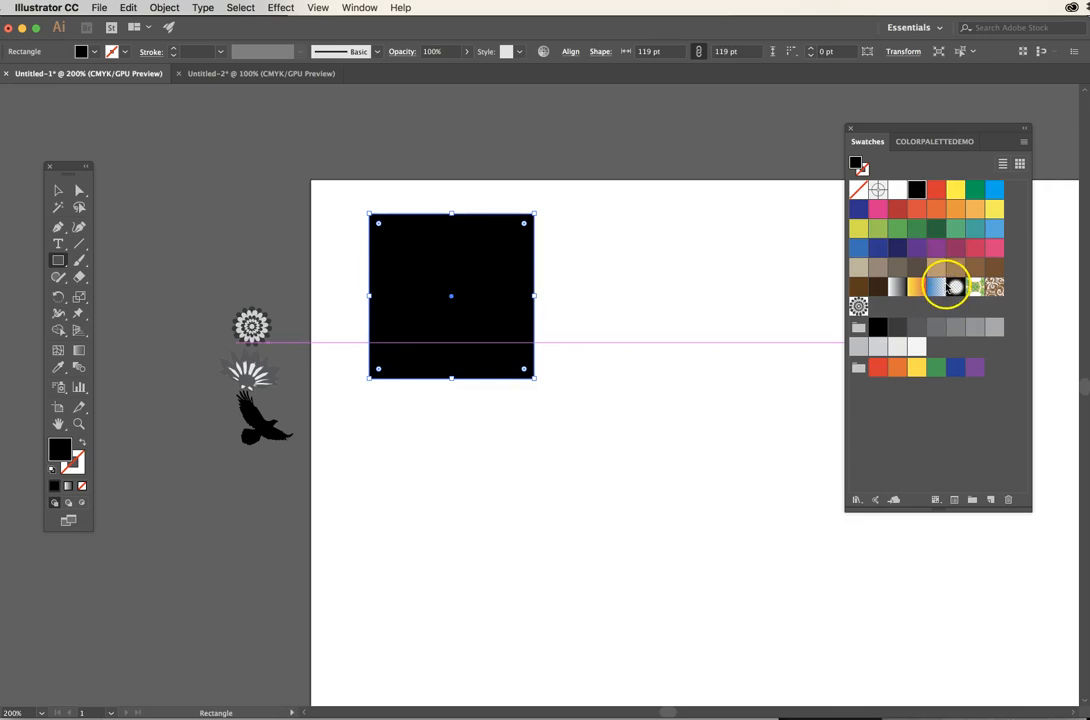
pyautogui.click(897, 228)
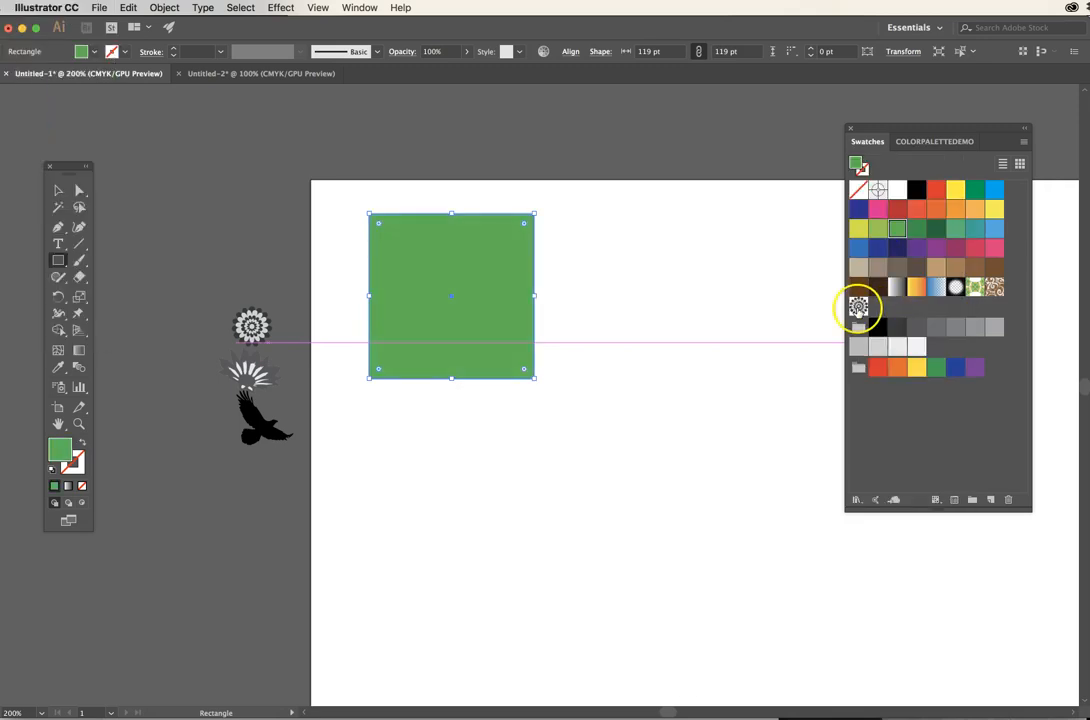
pyautogui.click(858, 307)
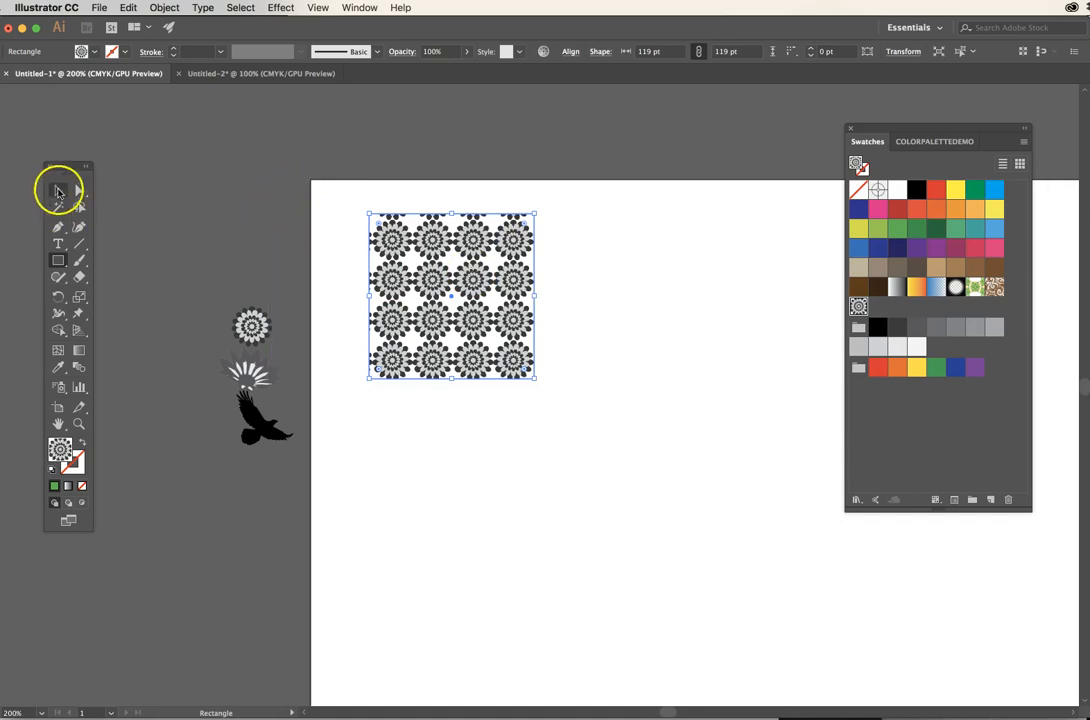
# - Delete the pattern-filled square from the artboard
pyautogui.click(58, 190)
pyautogui.press('Delete')
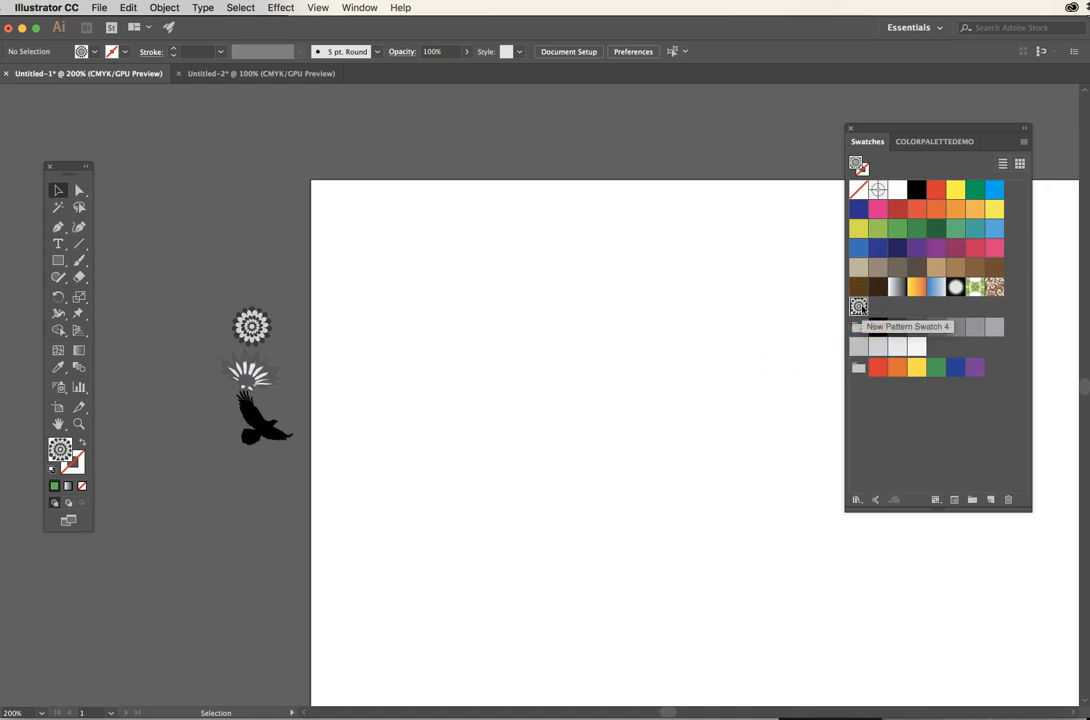
# - Open the flower pattern swatch for editing and name it "Pop Flower 01"
pyautogui.doubleClick(858, 306)
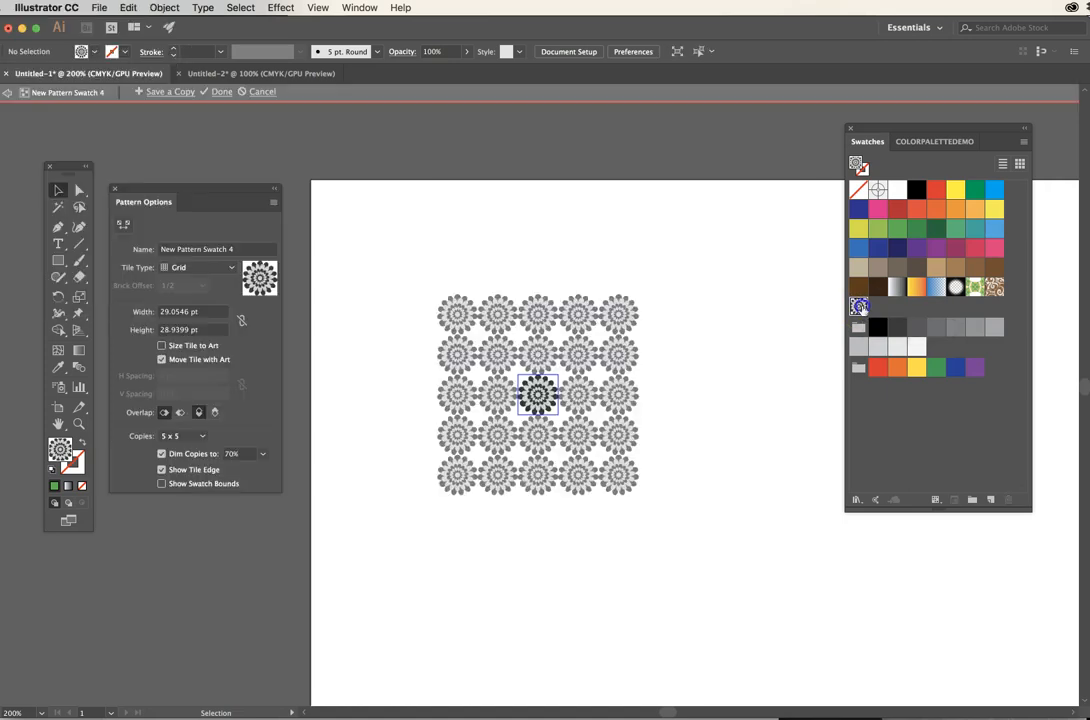
pyautogui.click(760, 255)
pyautogui.moveTo(256, 211); pyautogui.dragTo(219, 206)
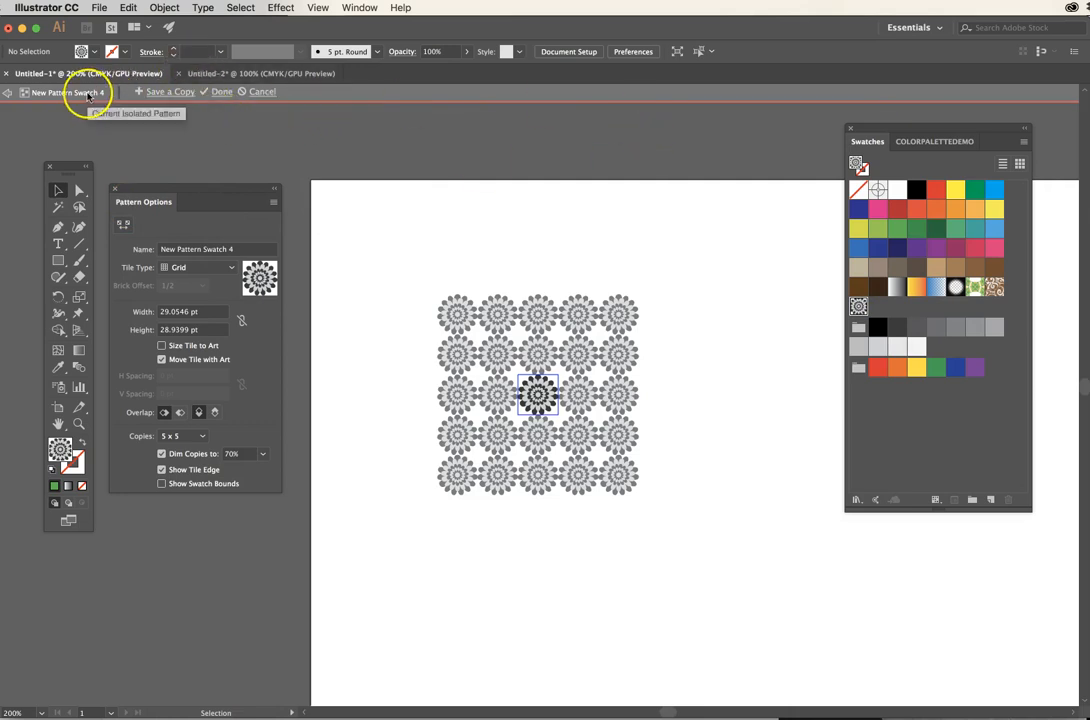
pyautogui.moveTo(162, 188); pyautogui.dragTo(285, 190)
pyautogui.moveTo(372, 250); pyautogui.dragTo(152, 236)
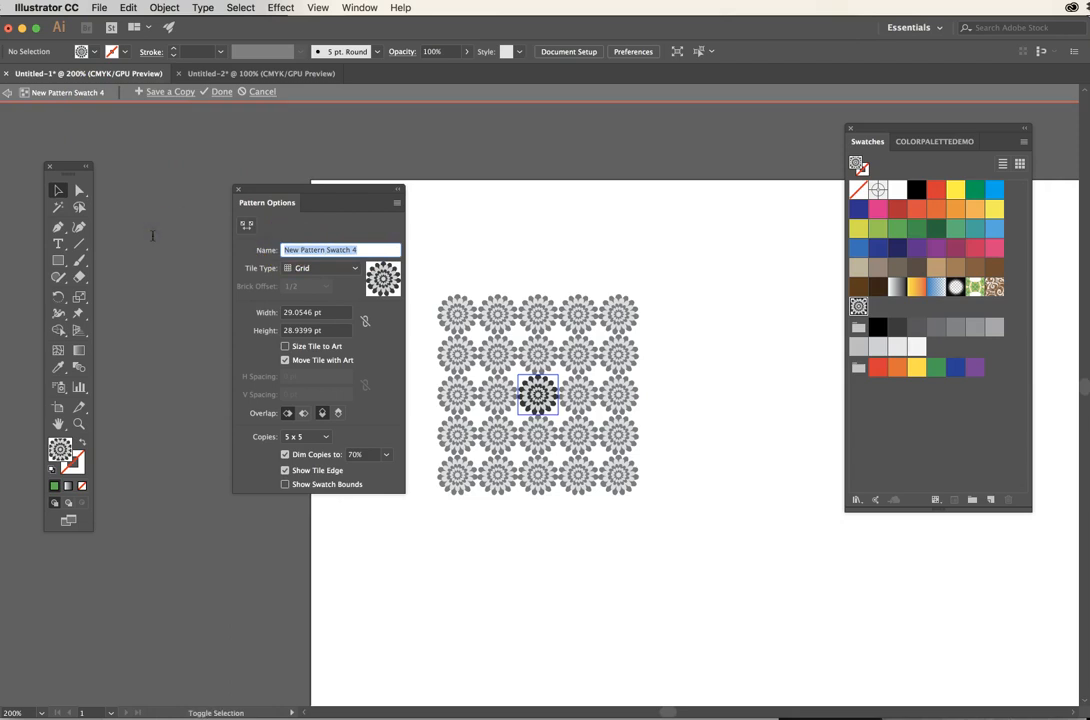
pyautogui.write('Pop Flower 01')
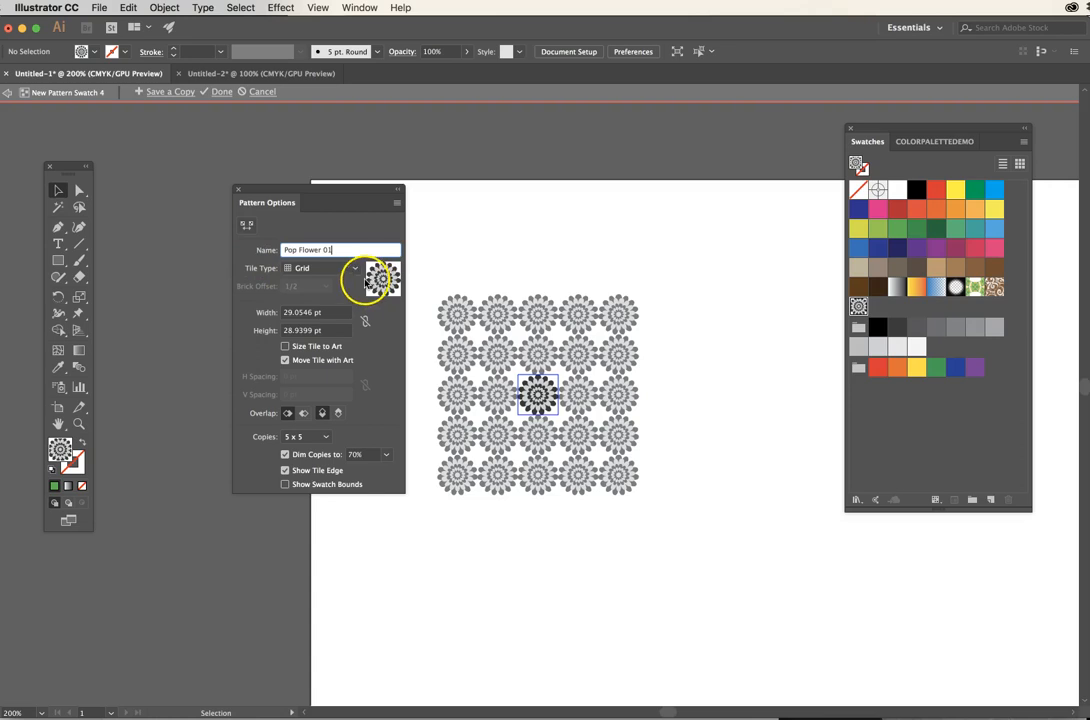
# - Try the Brick by Row tile type on the pattern, and settle on Brick by Column
pyautogui.click(307, 280)
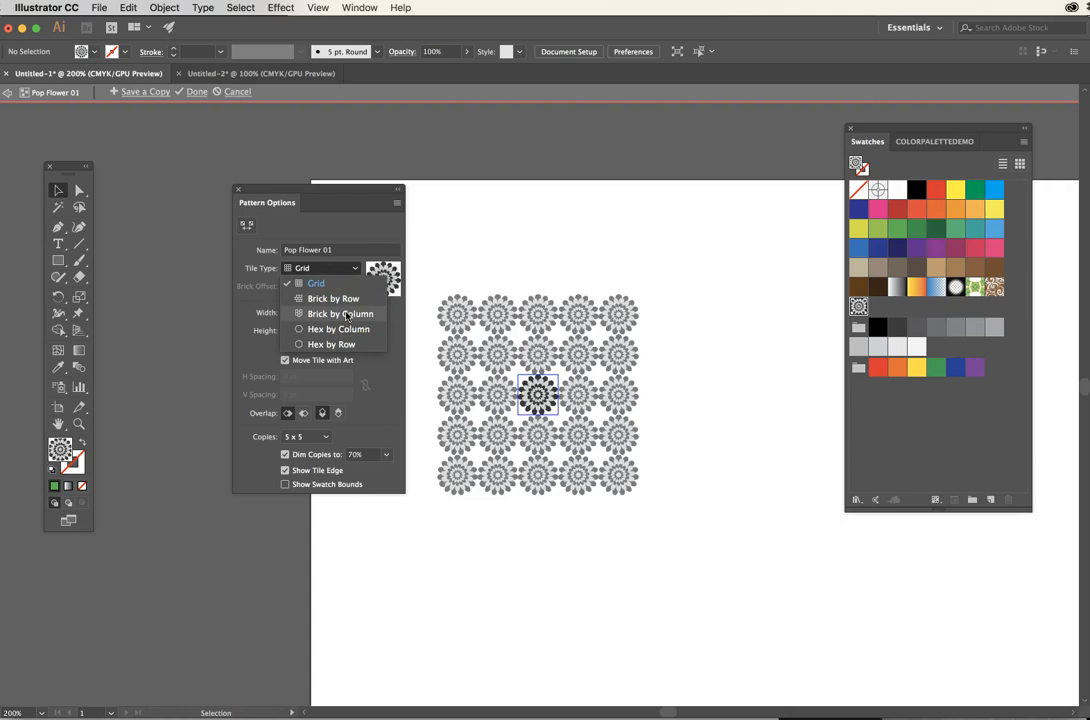
pyautogui.click(345, 299)
pyautogui.click(298, 322)
pyautogui.click(334, 316)
pyautogui.click(637, 389)
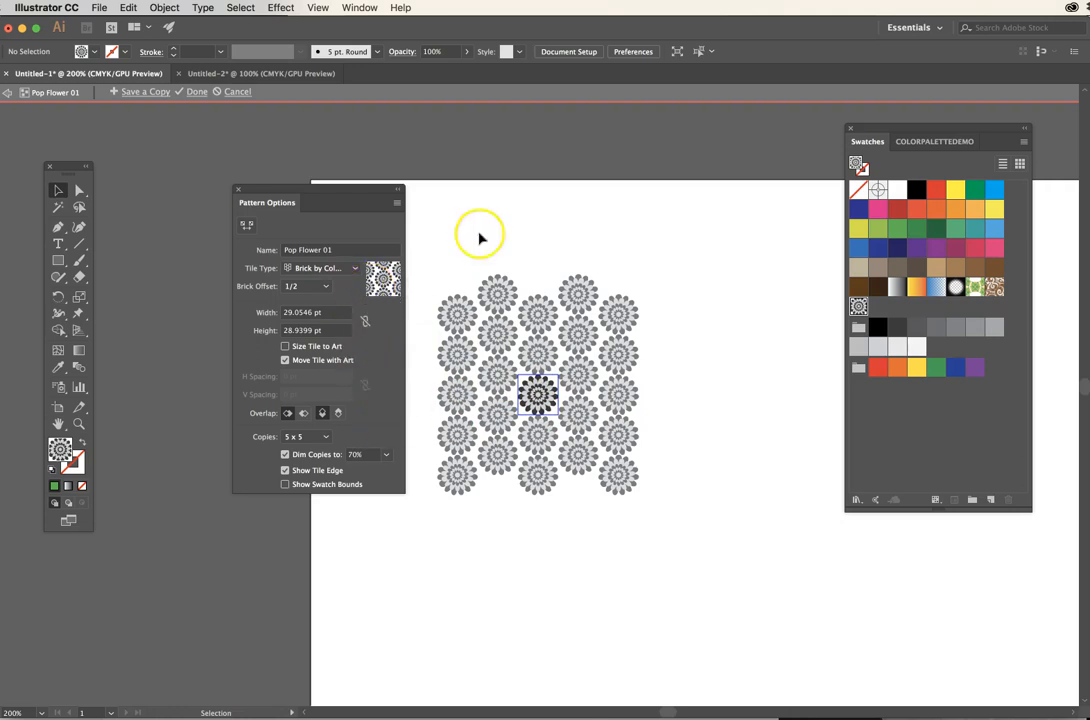
# - Save a copy of the edited pattern under the name "PF 02"
pyautogui.click(131, 92)
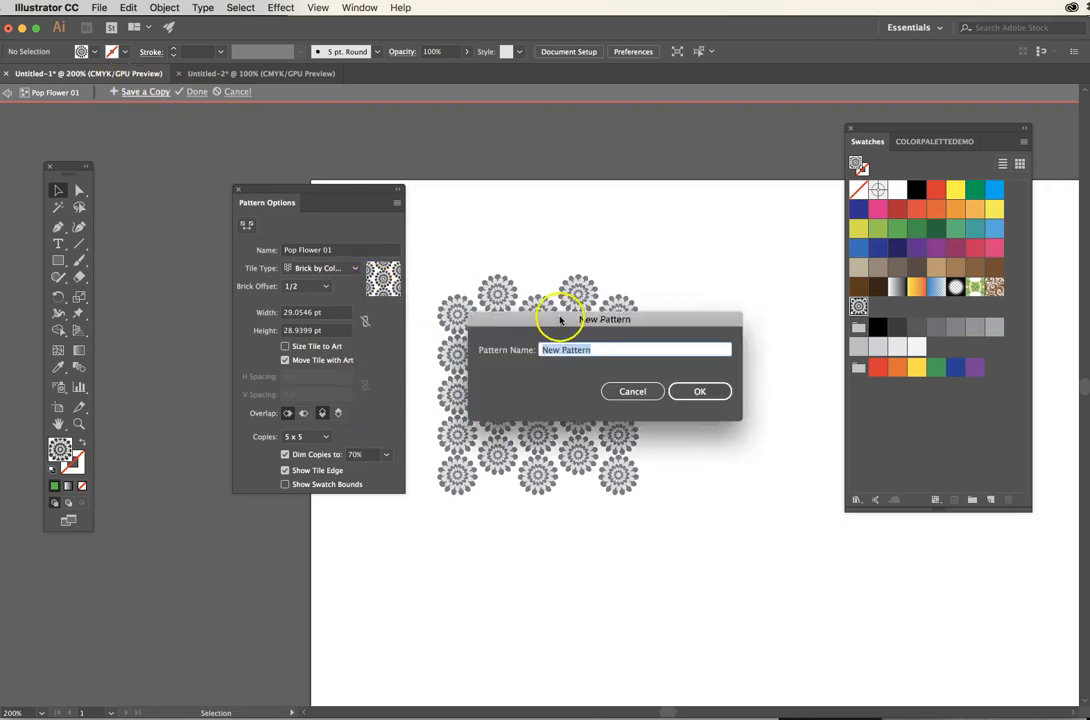
pyautogui.write('PF 02')
pyautogui.press('Return')
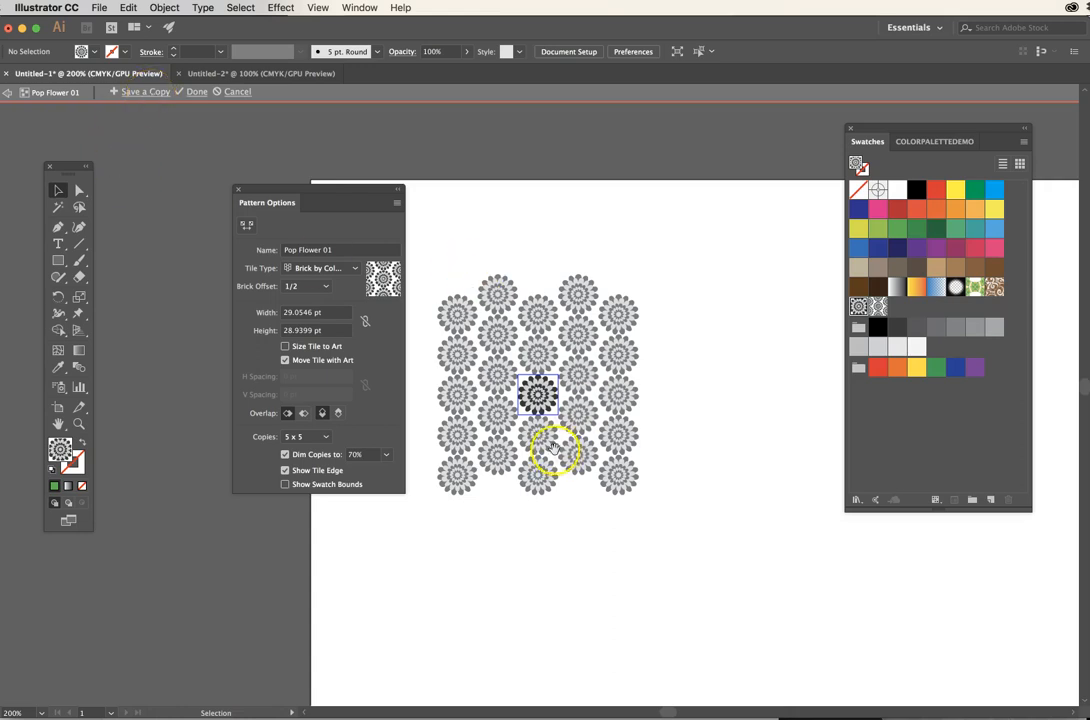
# - Select all the paths of the original flower inside the pattern tile and group them
pyautogui.click(545, 447)
pyautogui.click(526, 377)
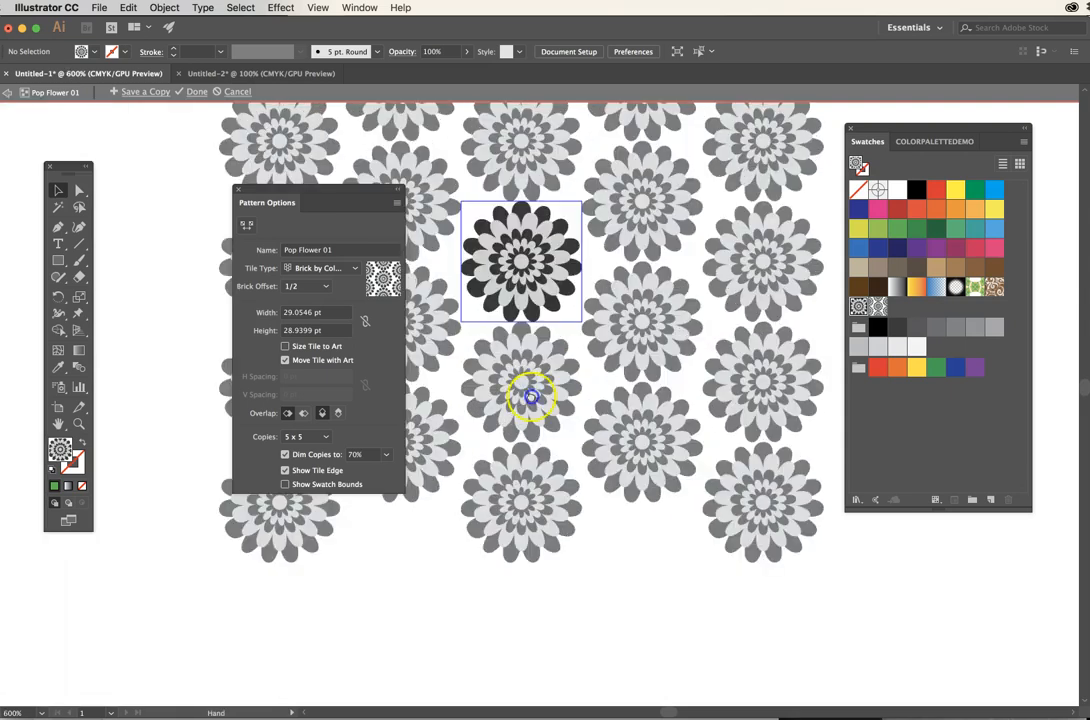
pyautogui.moveTo(524, 376); pyautogui.dragTo(611, 476)
pyautogui.click(647, 337)
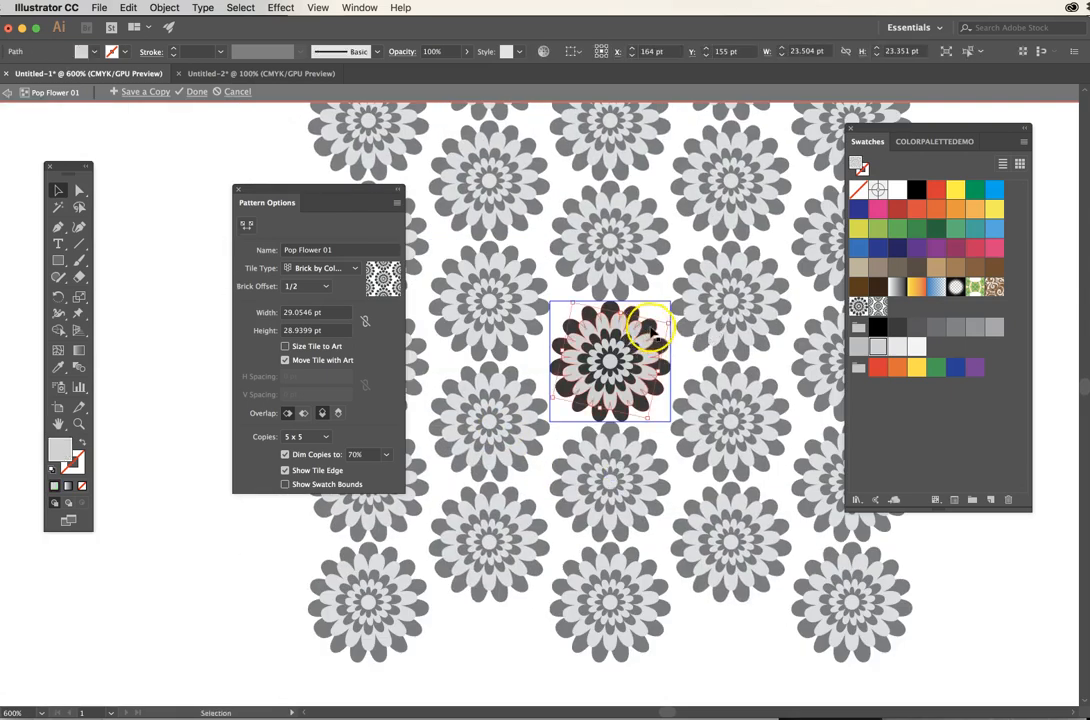
pyautogui.click(681, 365)
pyautogui.moveTo(550, 305); pyautogui.dragTo(663, 438)
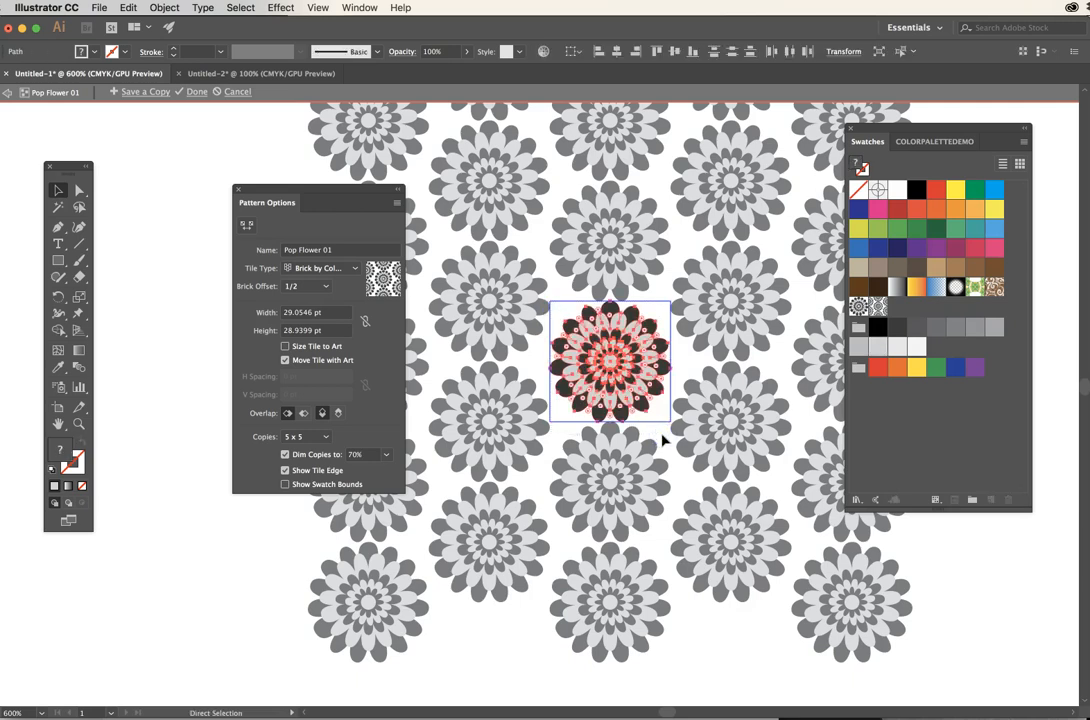
pyautogui.press('super+g')
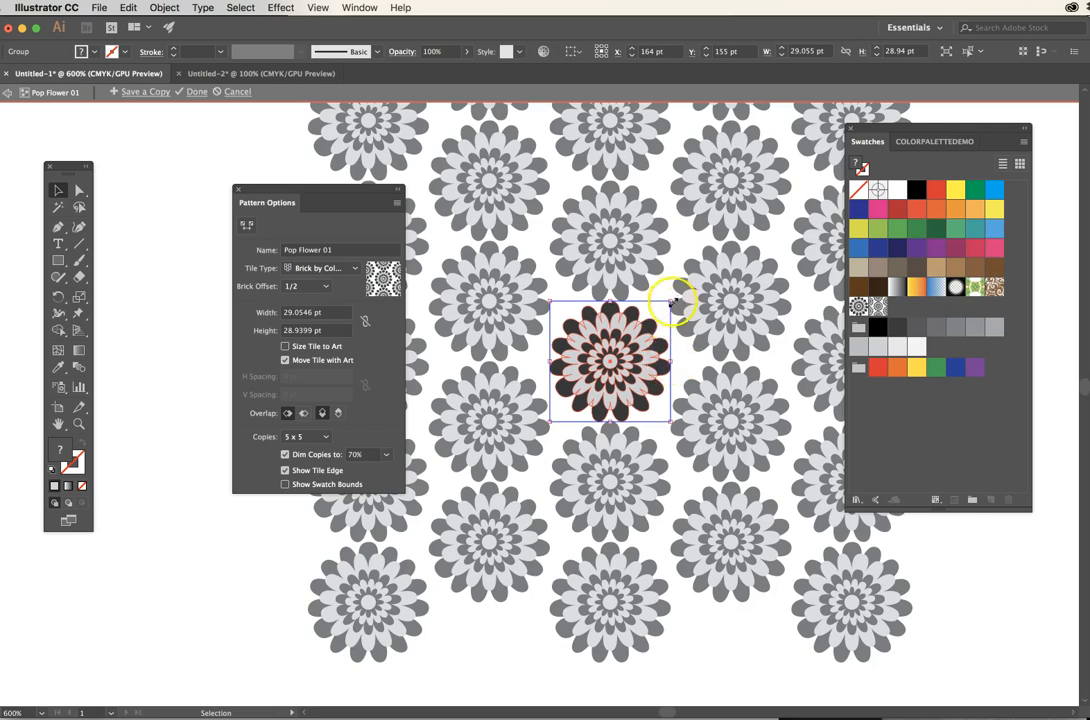
# - Enlarge the grouped flower from its center to about 40.7 by 40.5 pt so it overlaps the neighbouring copies, and deselect it
pyautogui.moveTo(670, 300); pyautogui.dragTo(697, 283)
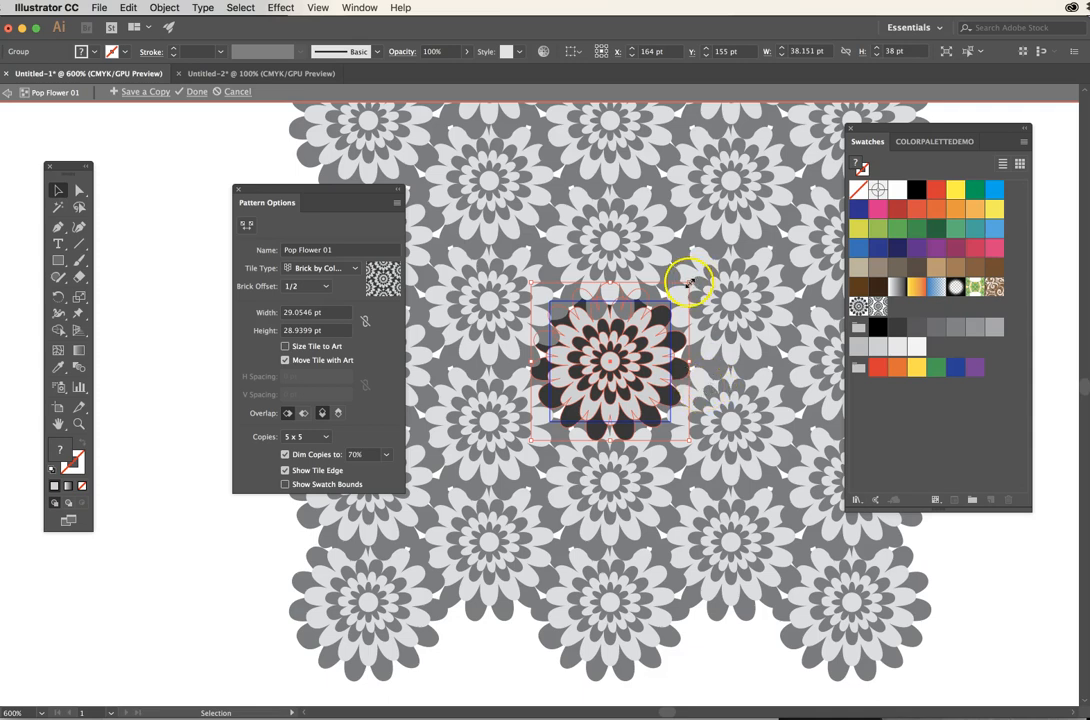
pyautogui.moveTo(689, 282); pyautogui.dragTo(696, 277)
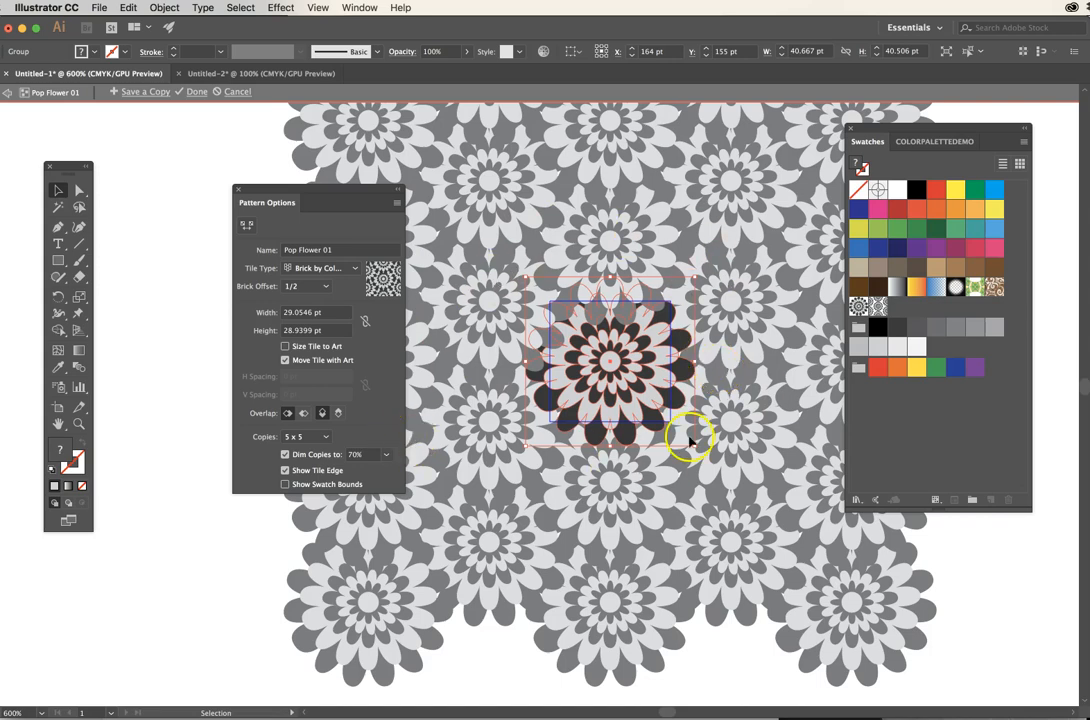
pyautogui.press('super+space')
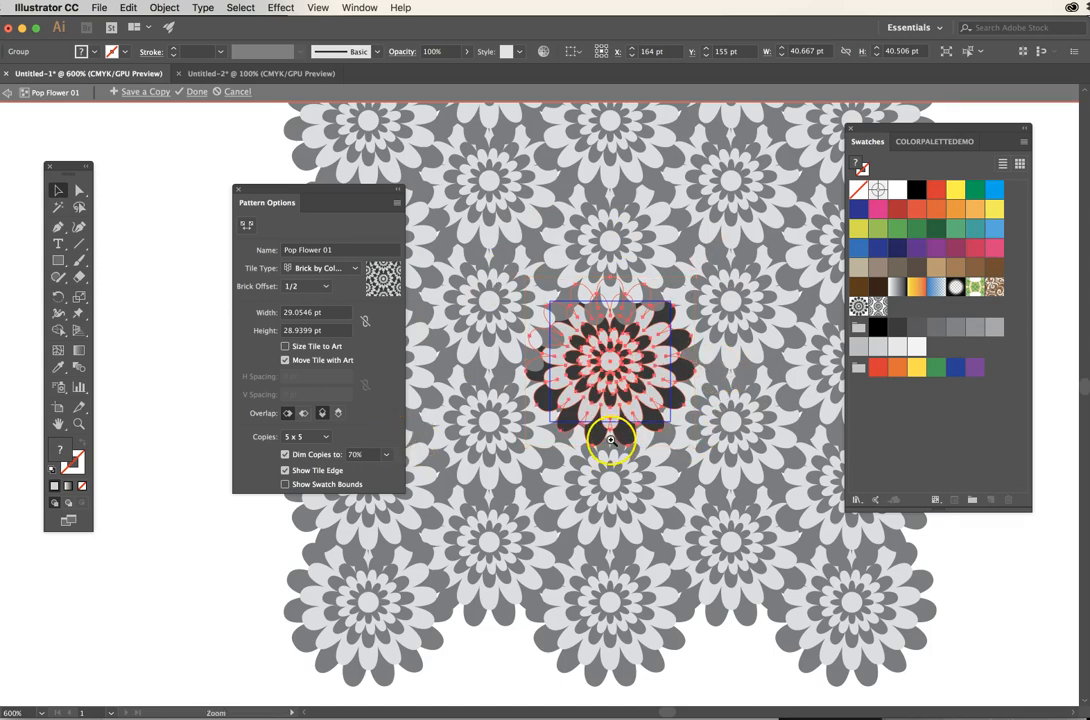
pyautogui.keyDown('alt'); pyautogui.keyDown('super'); pyautogui.click(610, 439); pyautogui.keyUp('super'); pyautogui.keyUp('alt')
pyautogui.keyDown('alt'); pyautogui.keyDown('super'); pyautogui.click(567, 438); pyautogui.keyUp('super'); pyautogui.keyUp('alt')
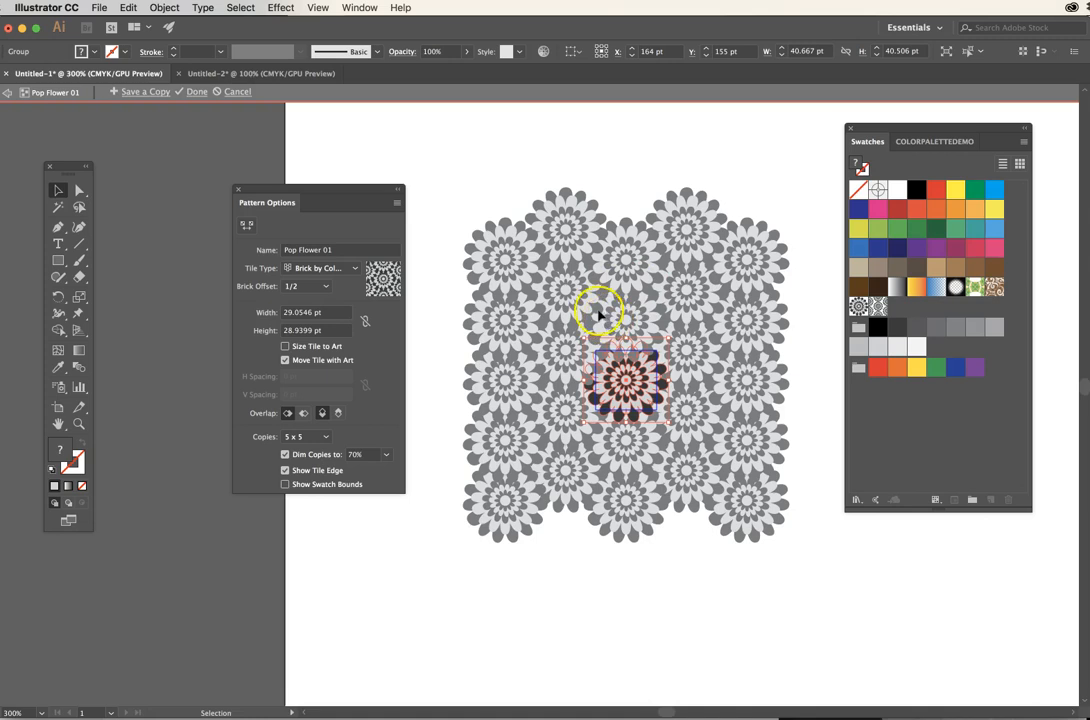
pyautogui.click(537, 406)
pyautogui.moveTo(628, 418); pyautogui.dragTo(637, 389)
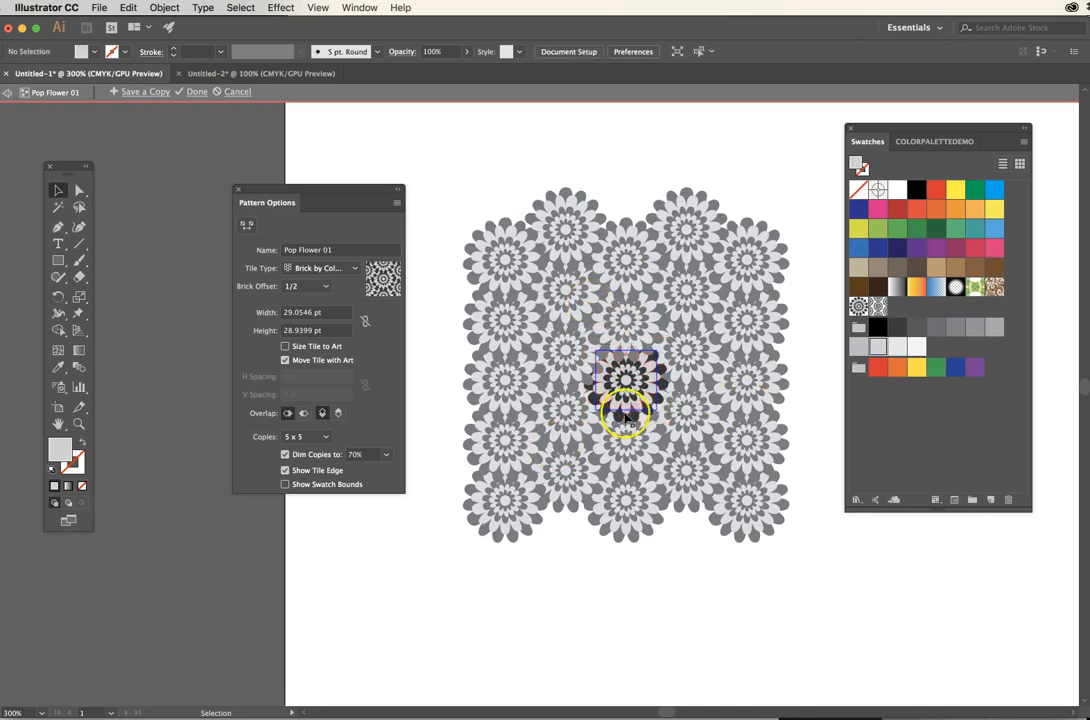
# - Try dimming the pattern copies to 30%, and settle on 60%
pyautogui.click(322, 412)
pyautogui.click(386, 454)
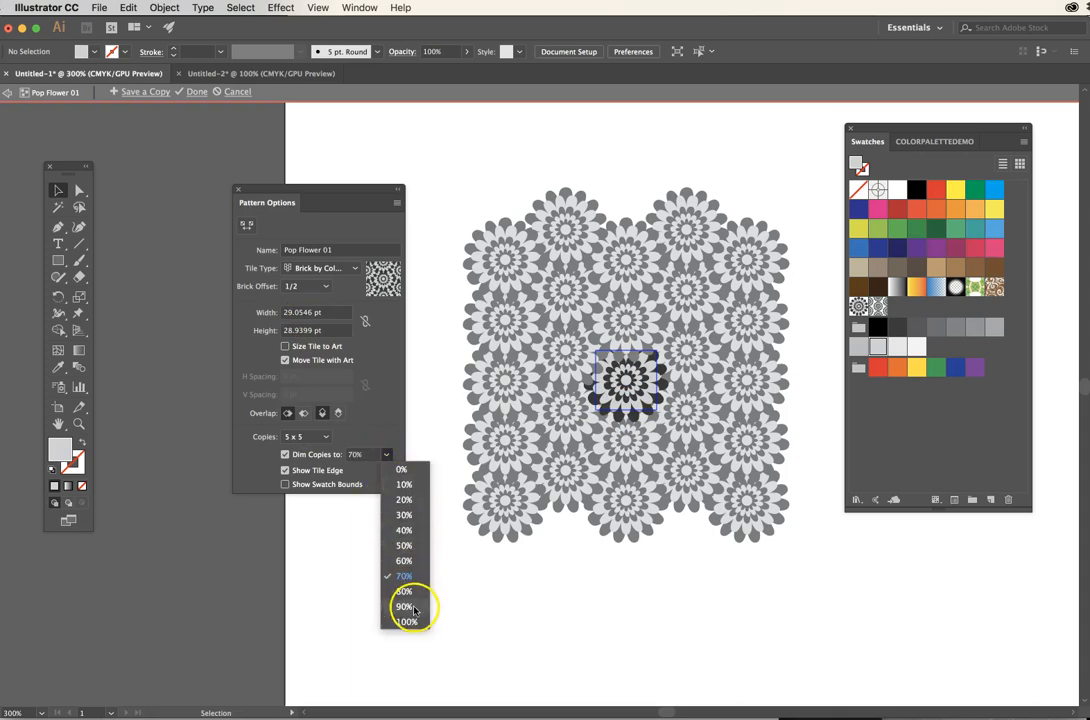
pyautogui.click(404, 515)
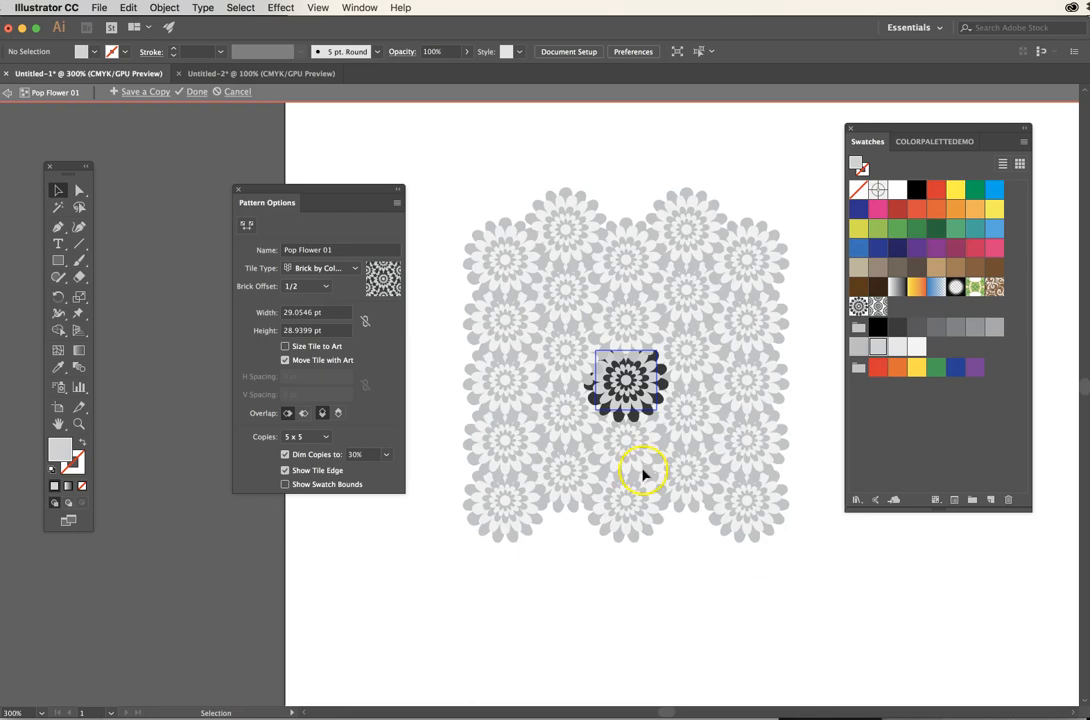
pyautogui.click(373, 455)
pyautogui.click(388, 455)
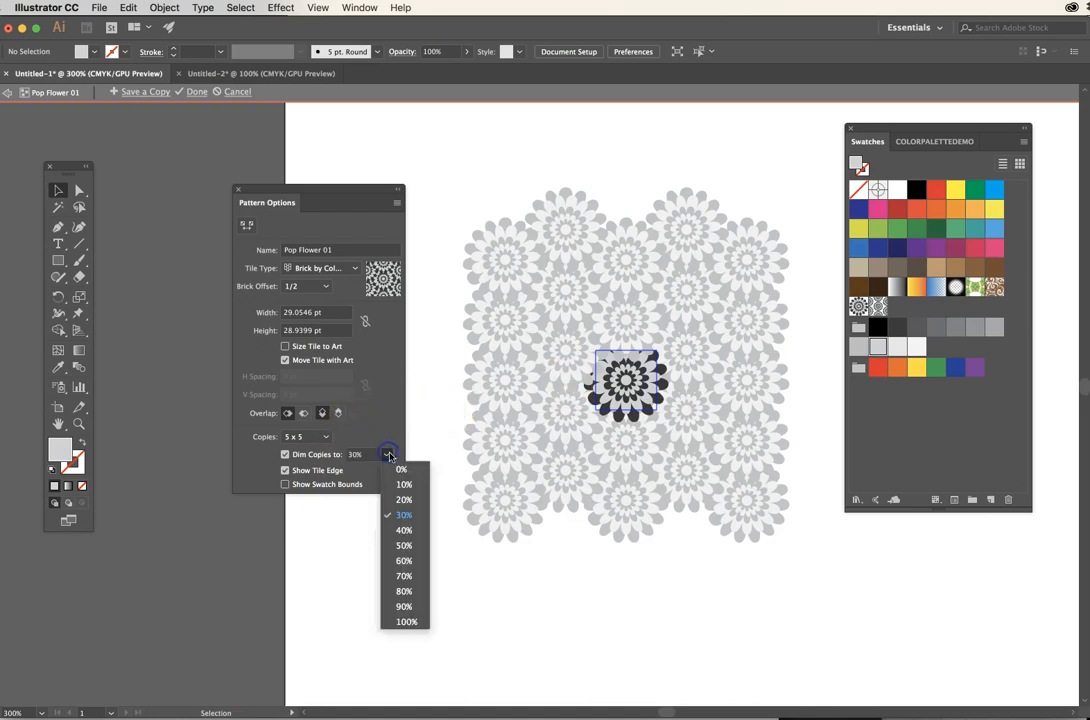
pyautogui.click(401, 553)
# - Save a copy of the pattern with the overlapping flowers under the name "PF 03"
pyautogui.click(118, 90)
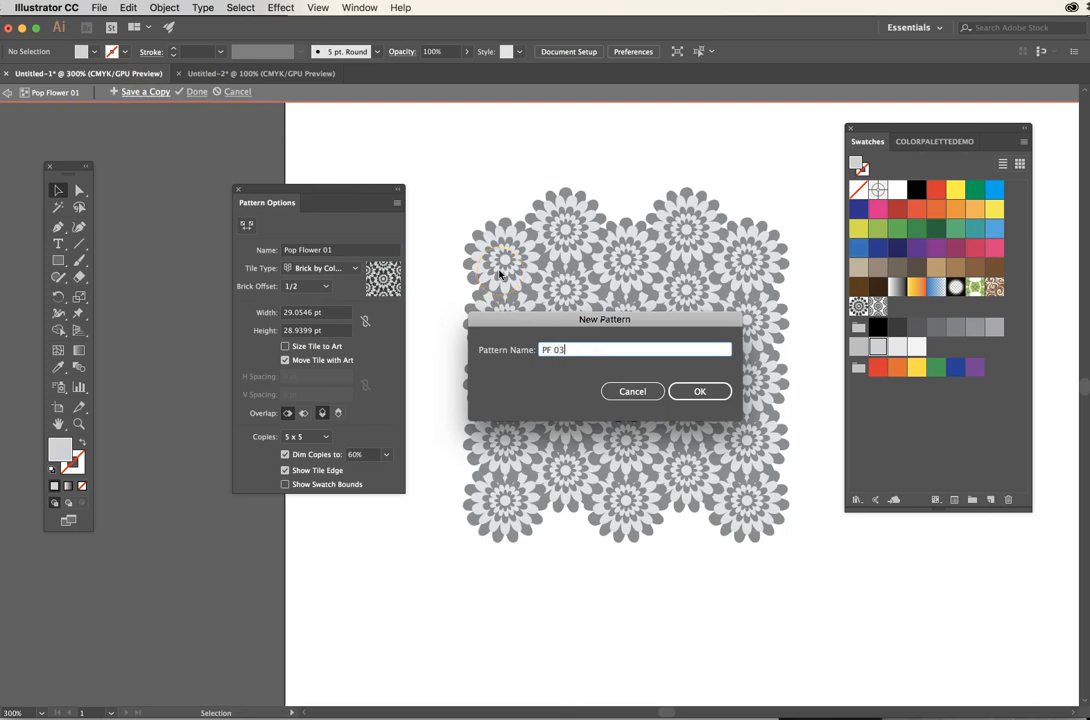
pyautogui.press('Return')
# - Lower the opacity of the large light petal ring on the original tile's flower to 42% and fill it with CMYK Yellow
pyautogui.press('z')
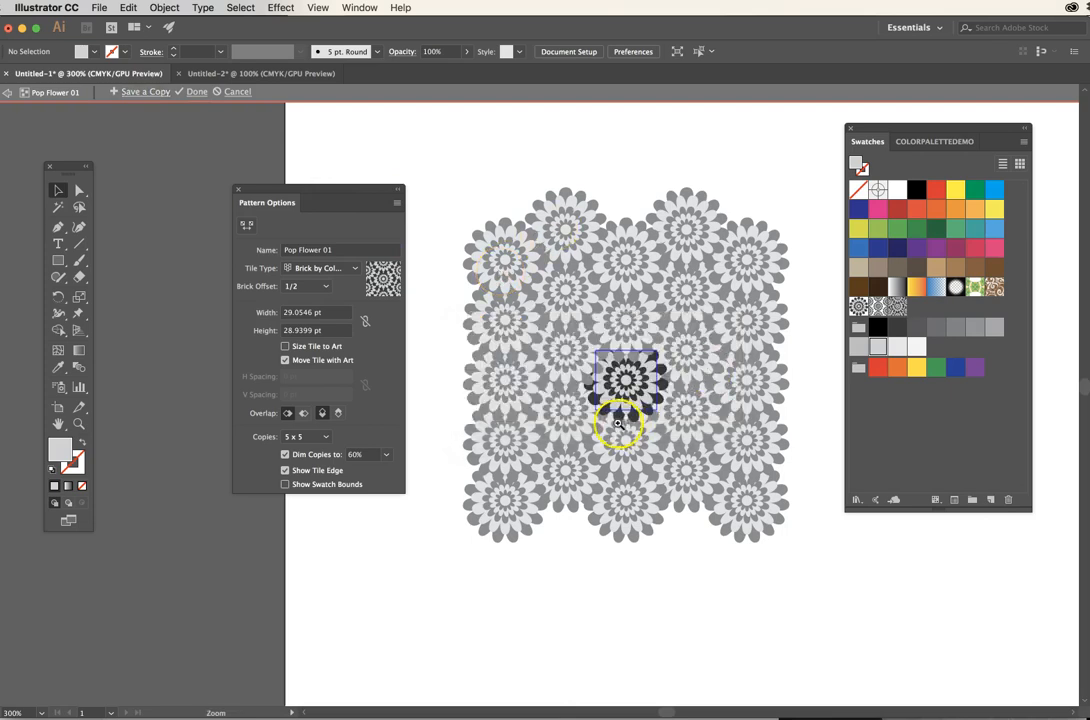
pyautogui.click(631, 391)
pyautogui.moveTo(631, 391); pyautogui.dragTo(648, 397)
pyautogui.moveTo(415, 371); pyautogui.dragTo(668, 420)
pyautogui.click(687, 388)
pyautogui.press('a')
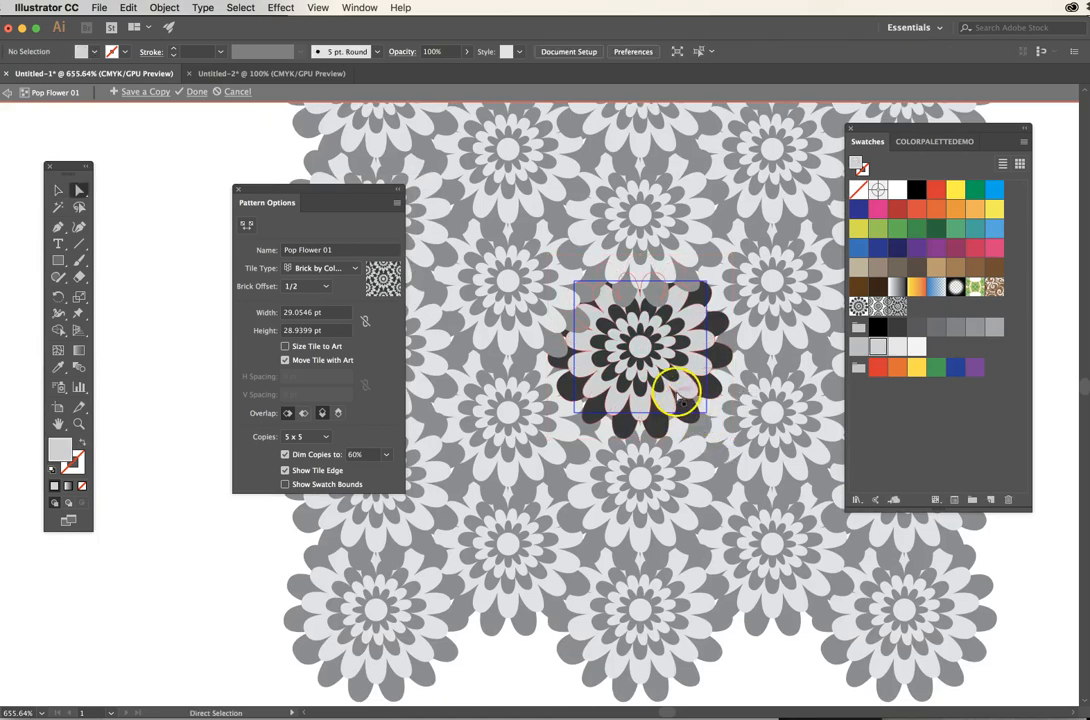
pyautogui.click(689, 390)
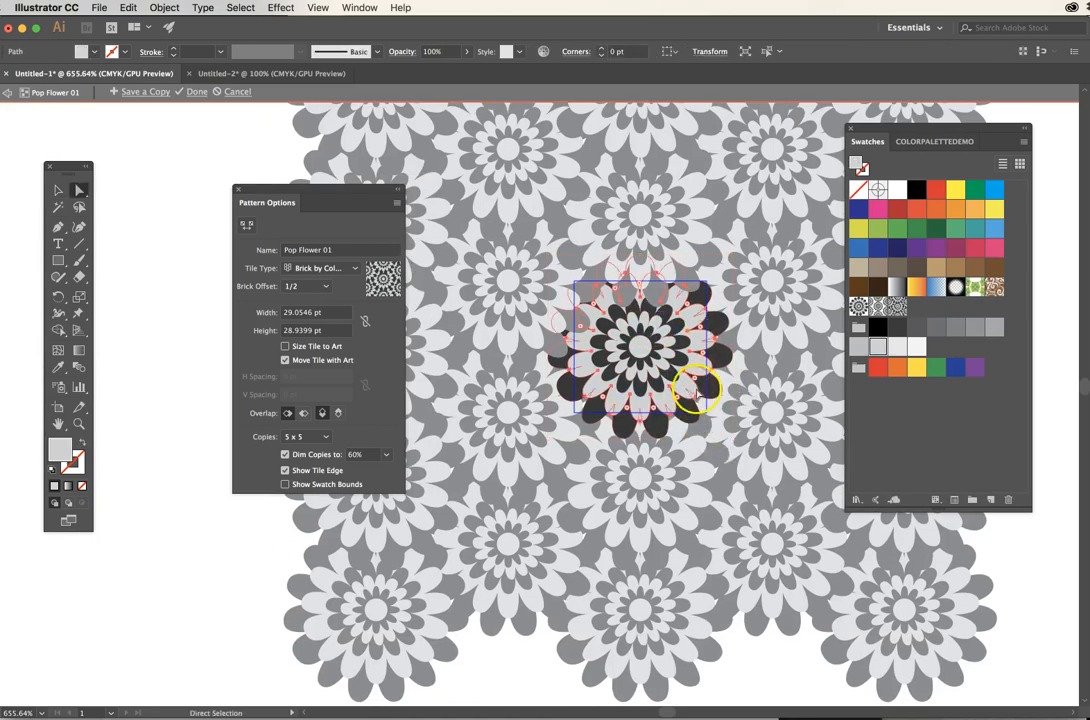
pyautogui.click(466, 51)
pyautogui.moveTo(466, 70); pyautogui.dragTo(435, 73)
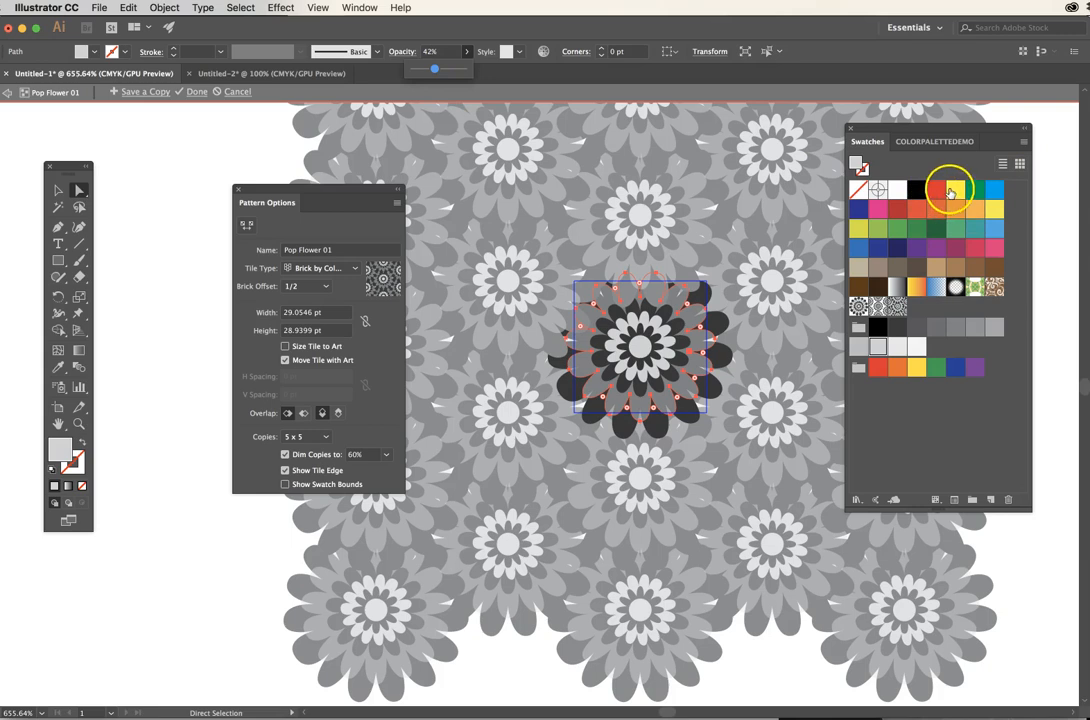
pyautogui.click(954, 189)
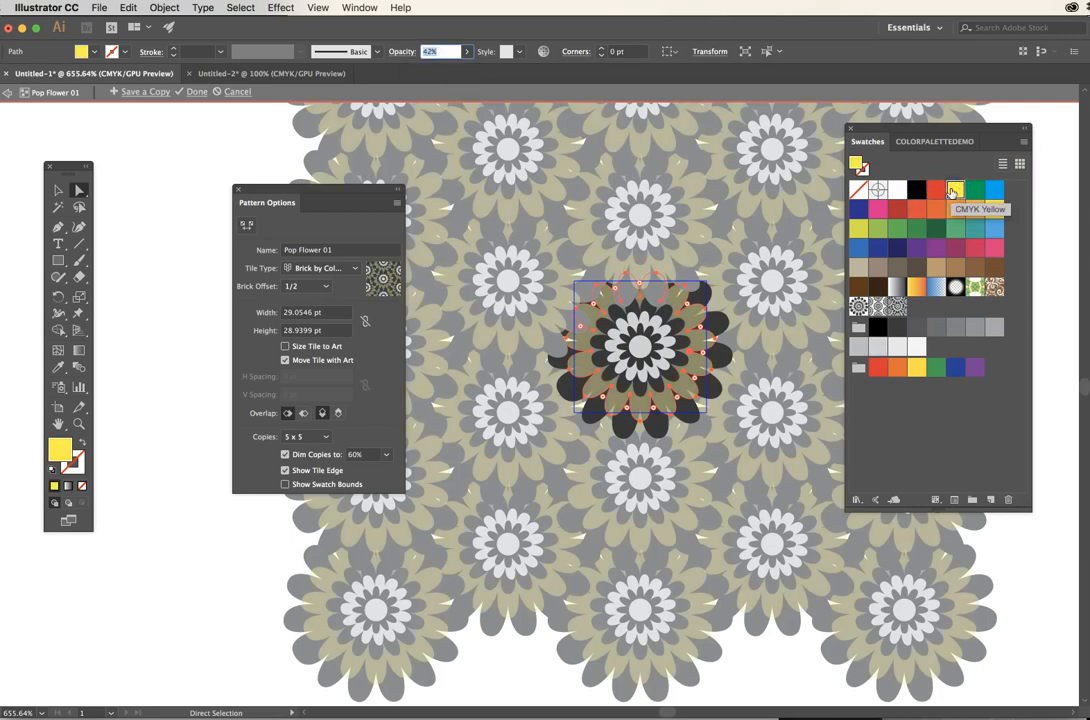
# - Save a copy of the pattern with the yellow-tinted petals under a new "PF" name
pyautogui.keyDown('alt'); pyautogui.keyDown('super'); pyautogui.click(652, 448); pyautogui.keyUp('super'); pyautogui.keyUp('alt')
pyautogui.keyDown('alt'); pyautogui.keyDown('super'); pyautogui.click(620, 449); pyautogui.keyUp('super'); pyautogui.keyUp('alt')
pyautogui.moveTo(584, 433); pyautogui.dragTo(703, 472)
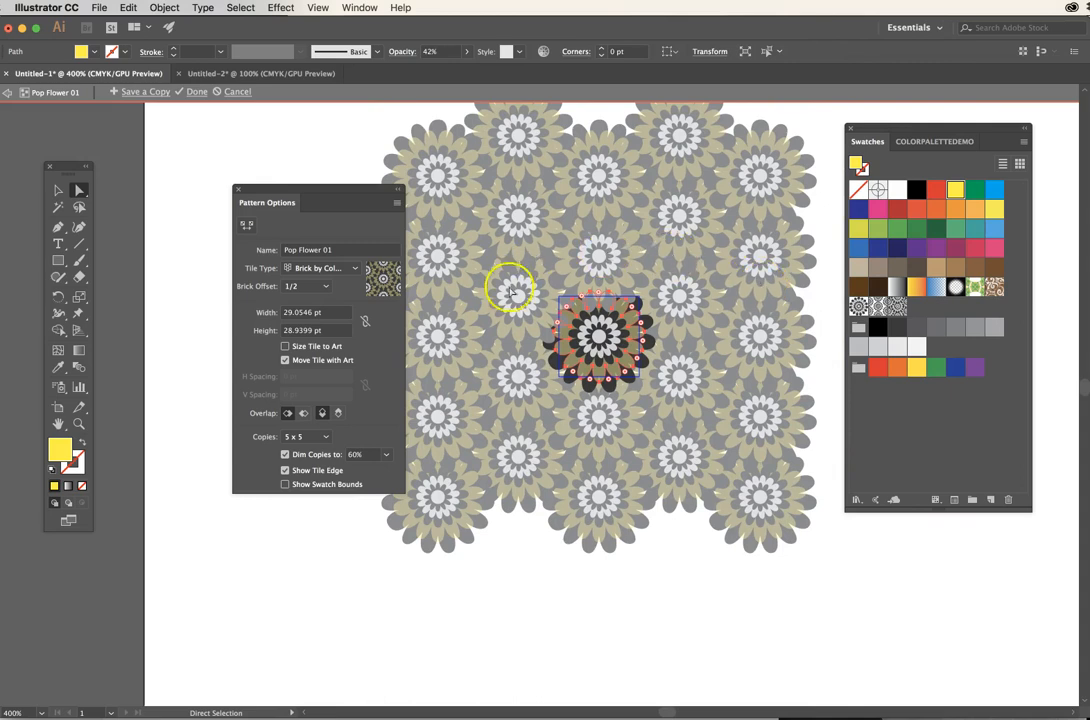
pyautogui.click(166, 90)
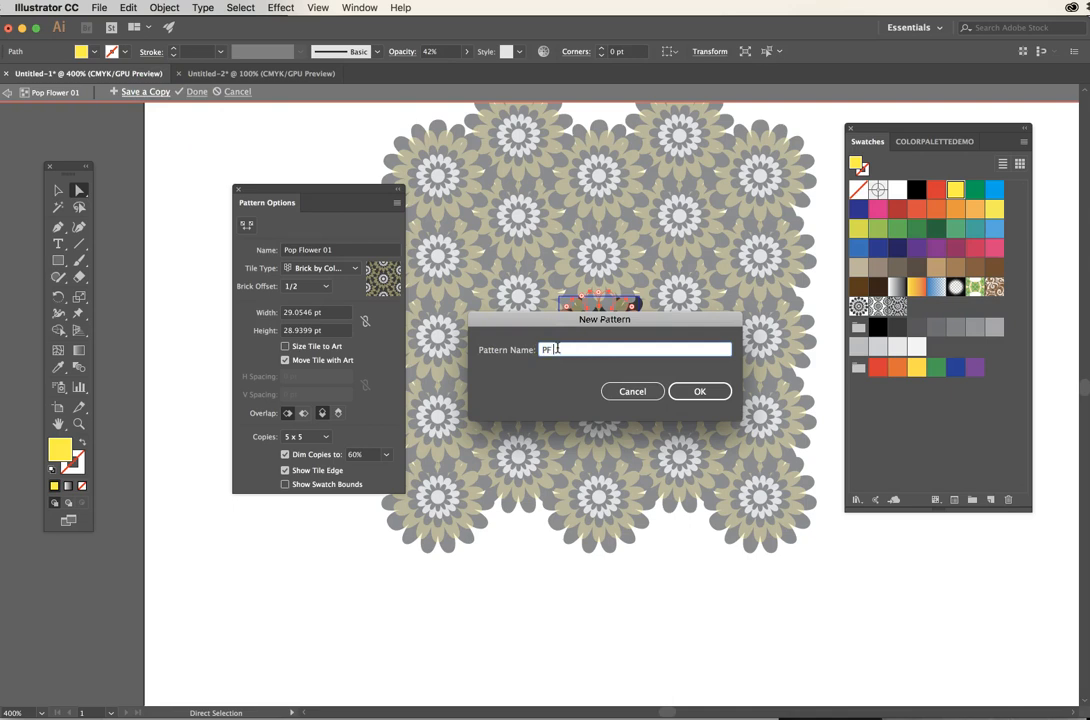
pyautogui.write('PF 01')
pyautogui.press('Return')
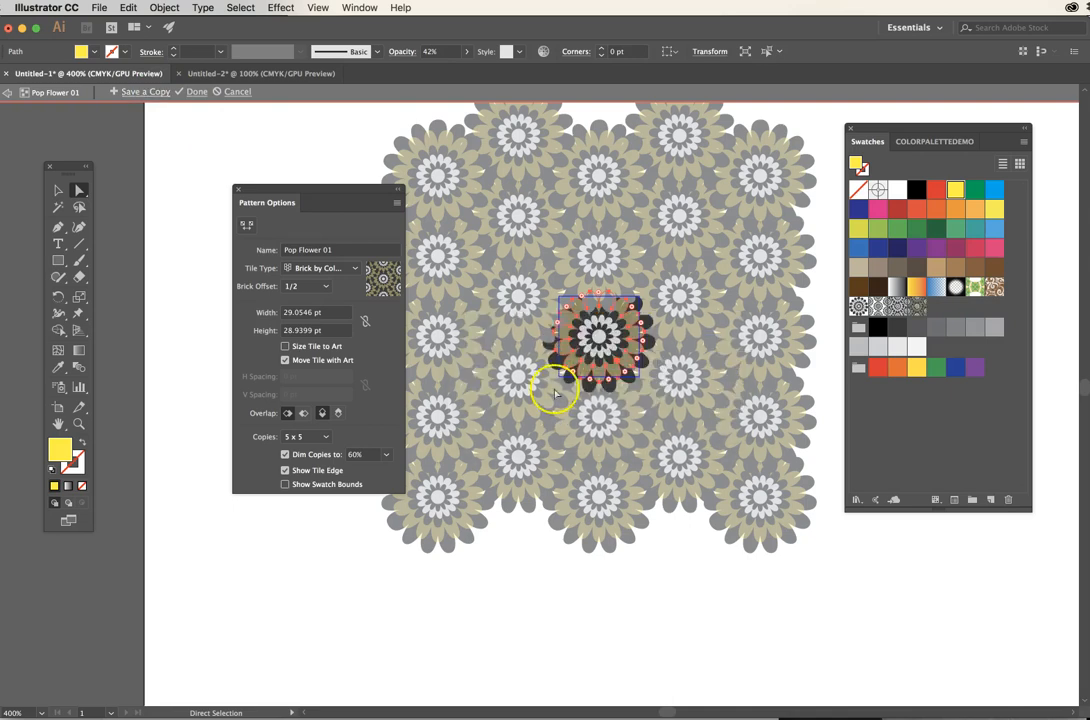
# - Fill the flower's center circle with CMYK Yellow, deselect it, and save a copy of the pattern as "PF 05"
pyautogui.click(600, 338)
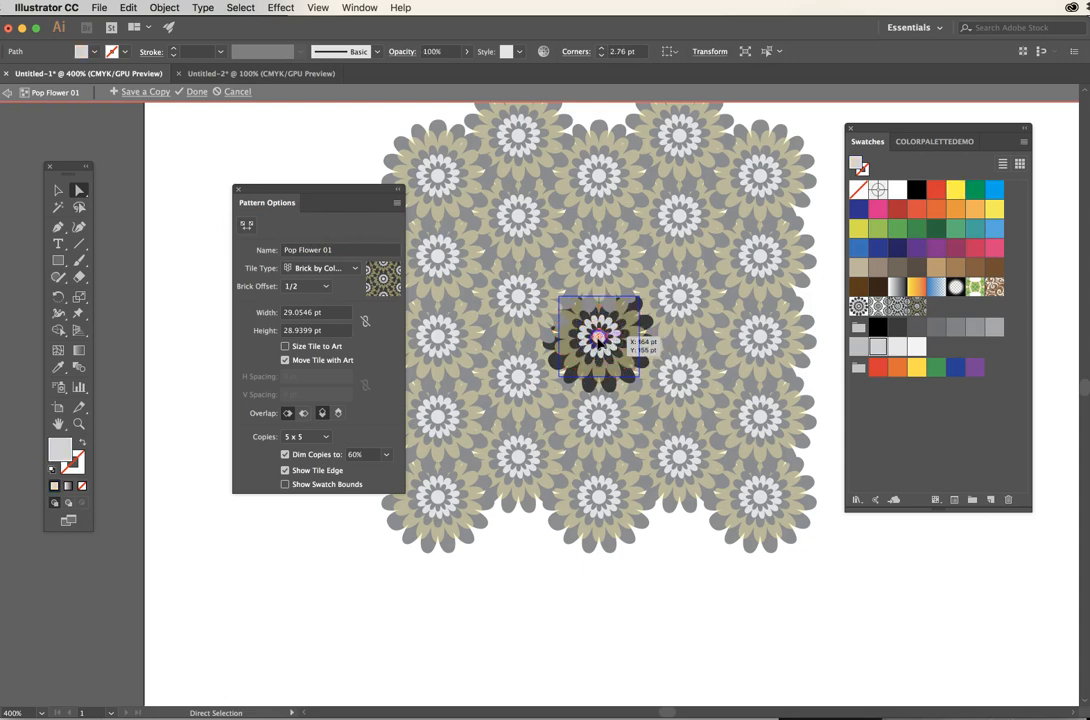
pyautogui.click(957, 190)
pyautogui.click(604, 503)
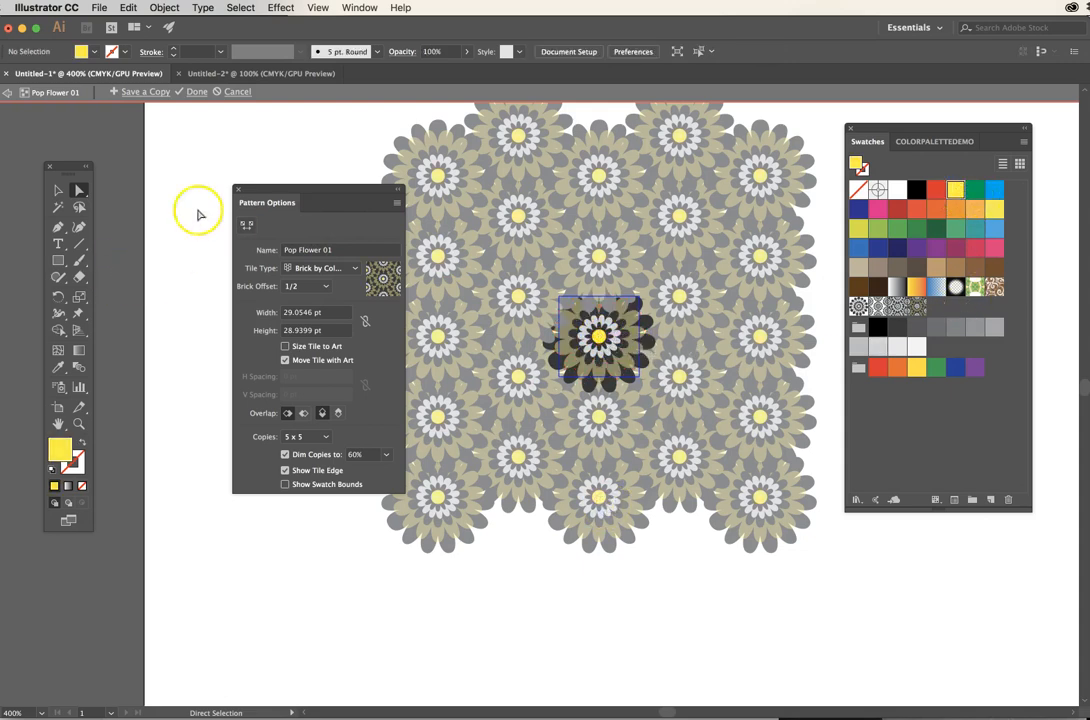
pyautogui.click(151, 91)
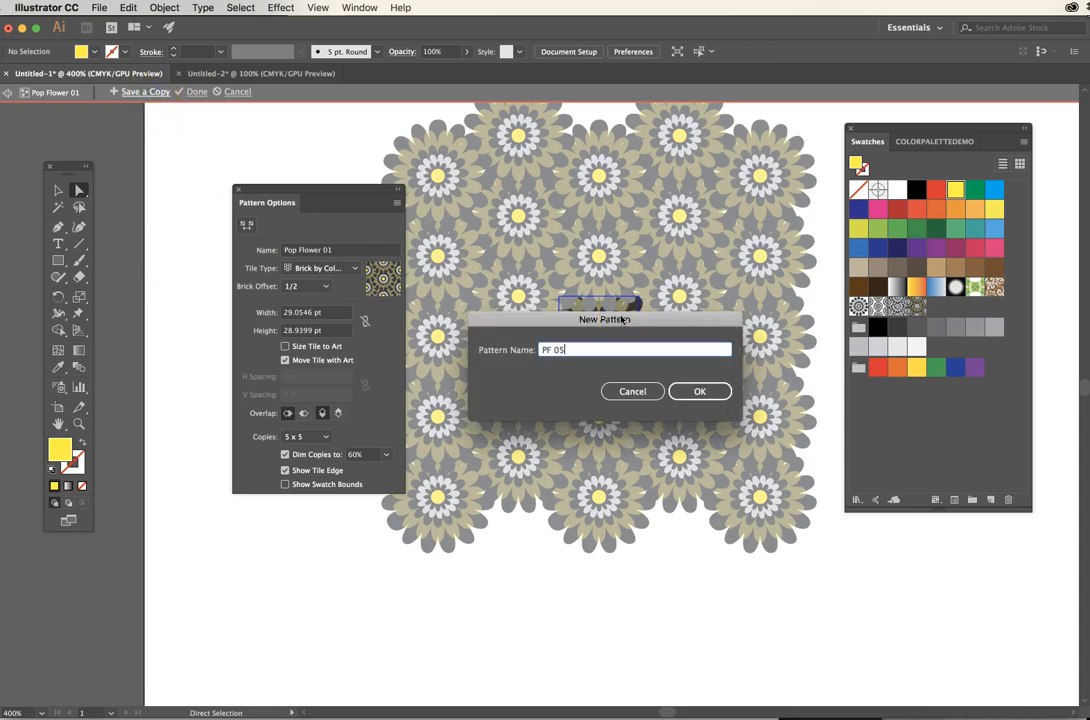
pyautogui.press('Return')
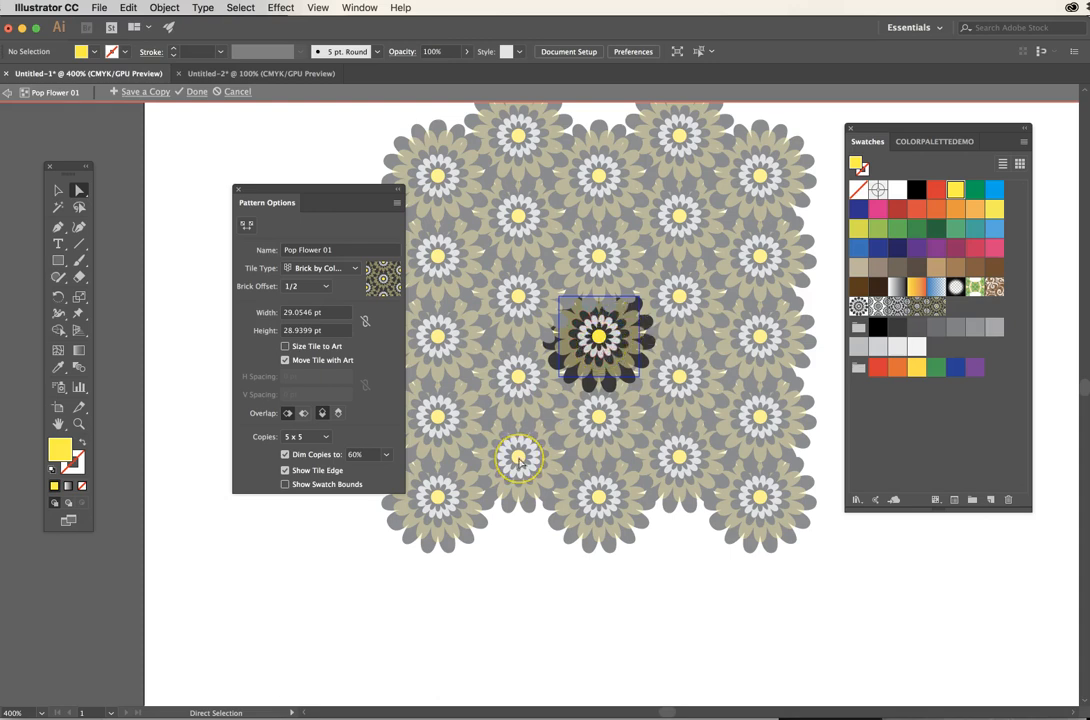
# - Move the pattern settings clear of the artwork, try previewing 3 x 3 copies, and return to 5 x 5
pyautogui.moveTo(333, 191); pyautogui.dragTo(252, 181)
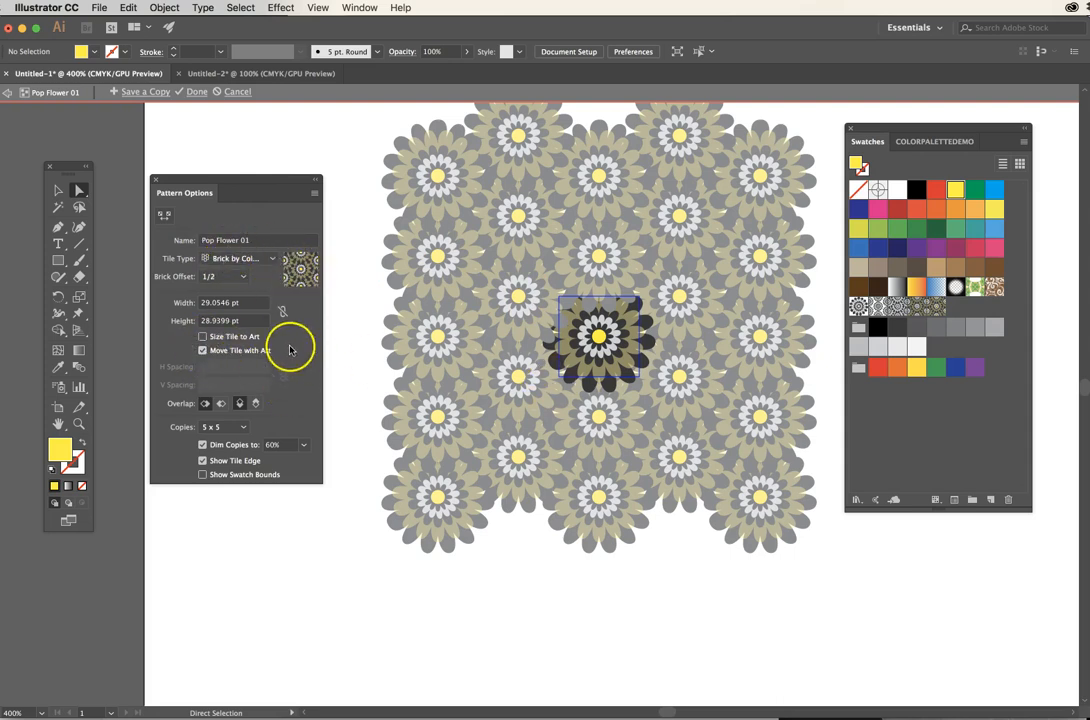
pyautogui.click(224, 427)
pyautogui.click(224, 457)
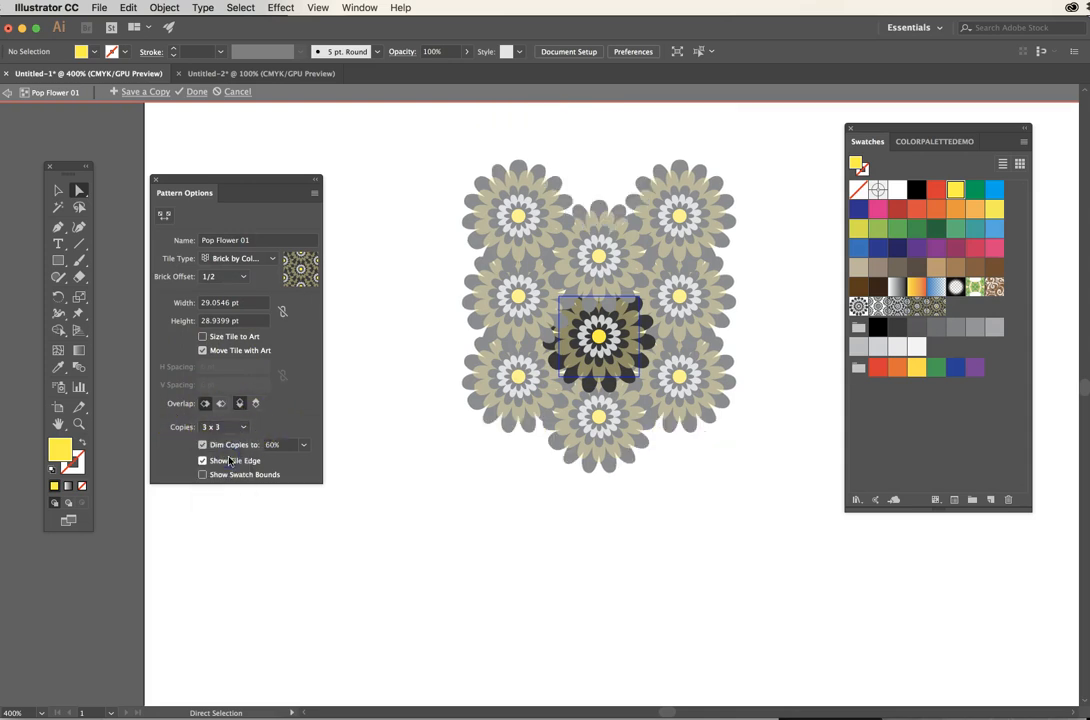
pyautogui.click(224, 427)
pyautogui.click(222, 470)
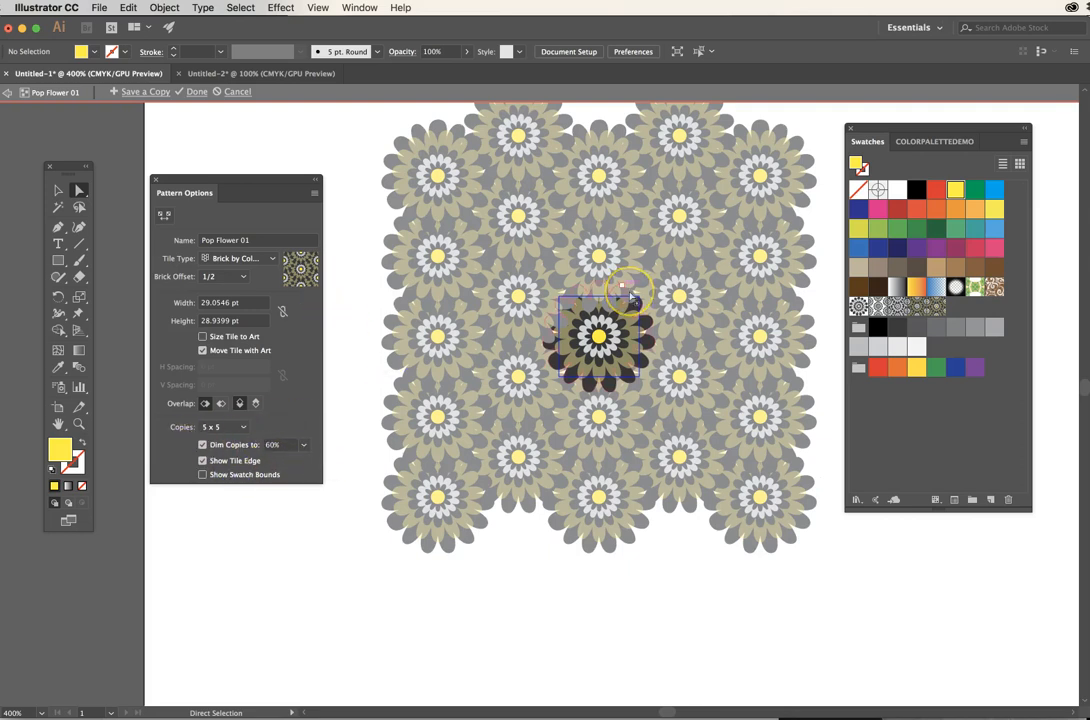
# - Leave pattern editing without keeping the changes to Pop Flower 01, and make the Pop Flower 01 swatch the active fill
pyautogui.click(198, 93)
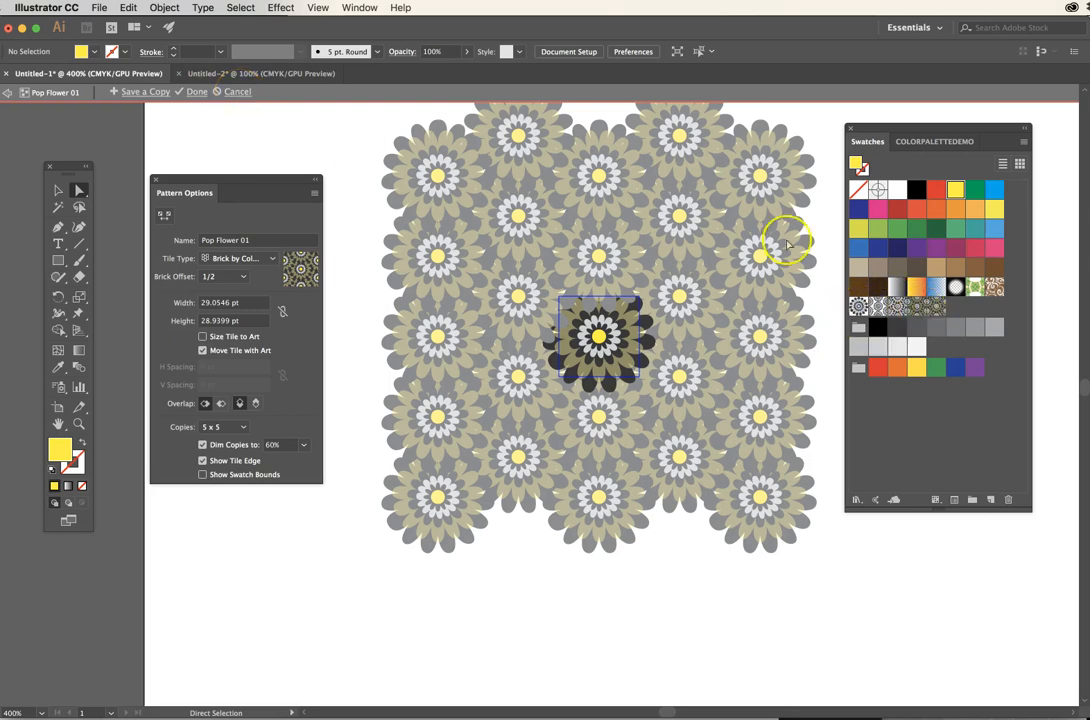
pyautogui.click(231, 93)
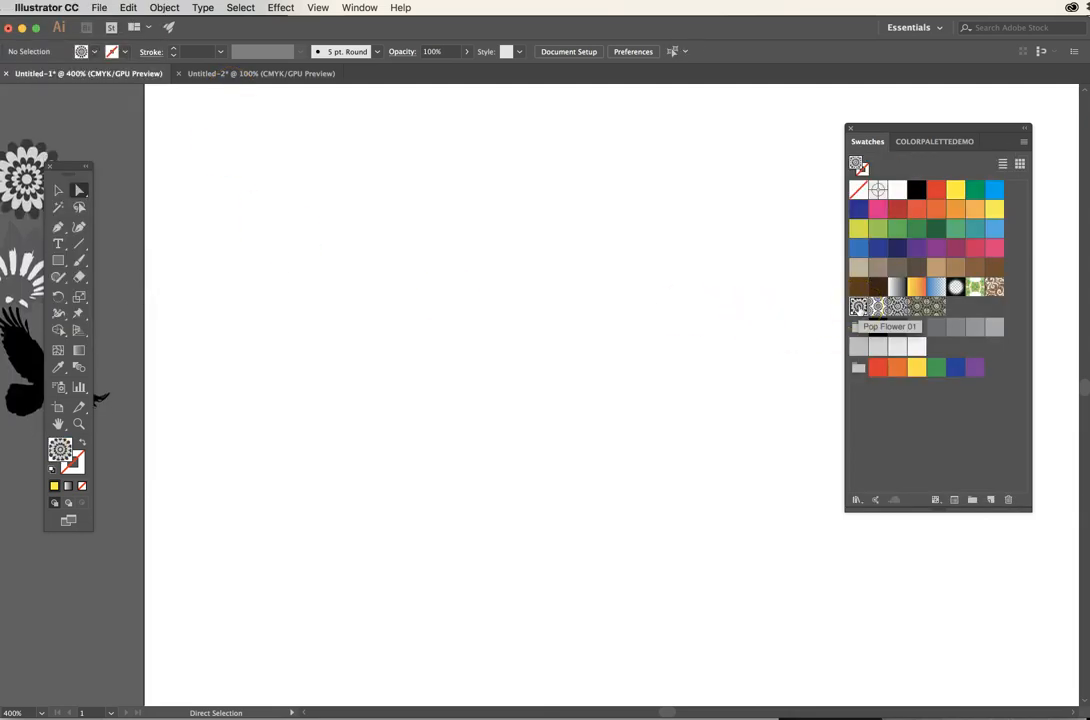
pyautogui.click(856, 309)
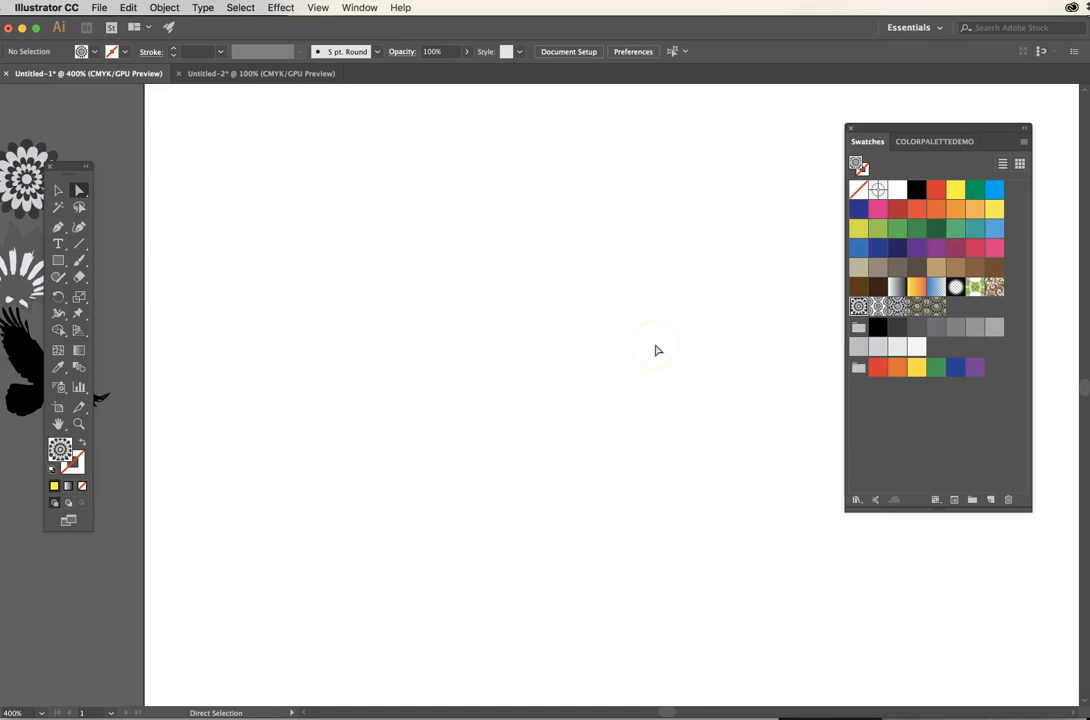
# - Shift the spiky petal motif slightly on the pasteboard, then move the black bird silhouette onto the artboard and select it
pyautogui.moveTo(462, 404); pyautogui.dragTo(567, 433)
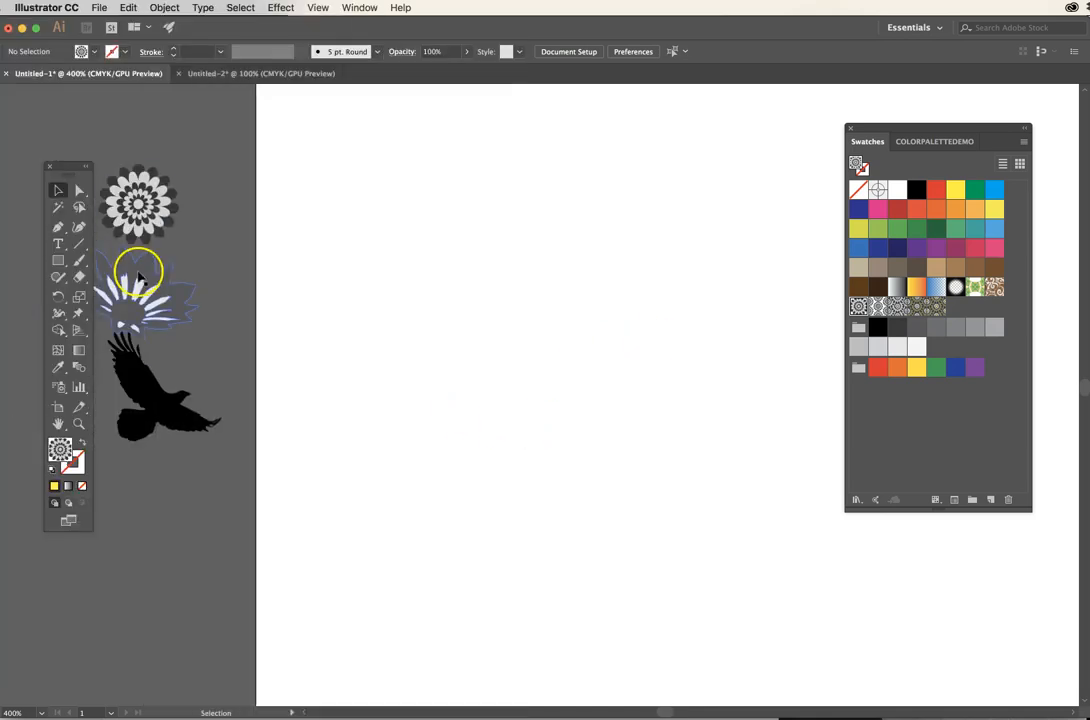
pyautogui.moveTo(138, 278); pyautogui.dragTo(176, 292)
pyautogui.click(438, 336)
pyautogui.moveTo(139, 397); pyautogui.dragTo(431, 331)
pyautogui.click(594, 375)
pyautogui.click(446, 330)
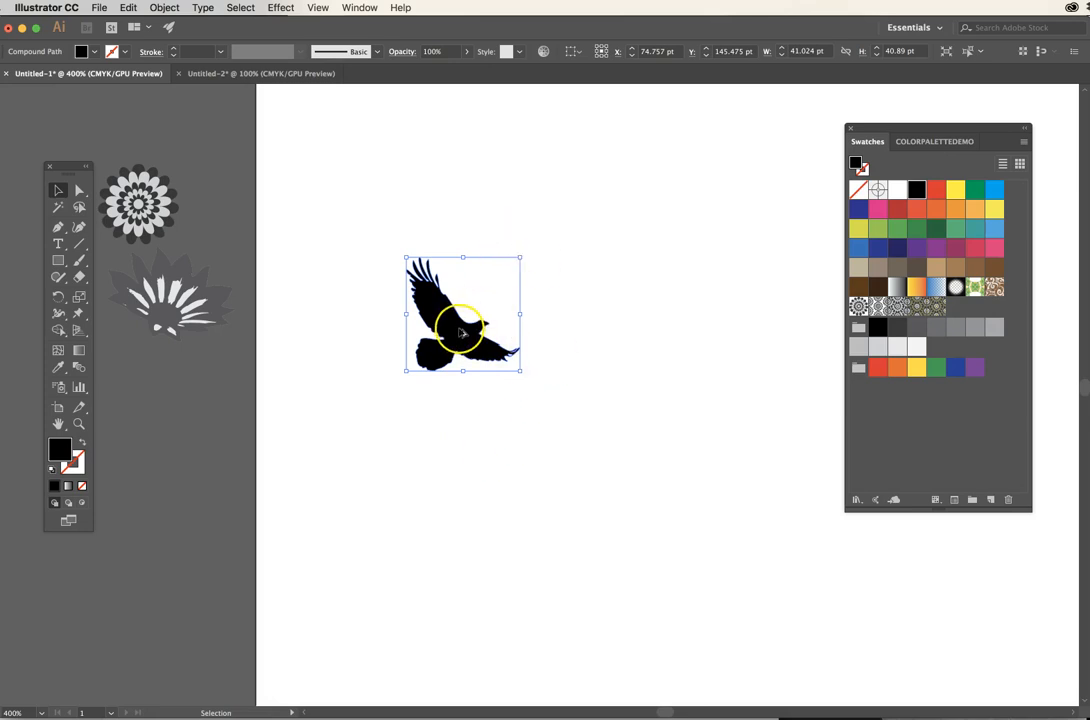
# - Duplicate the bird beside the original at about X 115.8, Y 139.3 pt, rotate the copy 180 degrees, and deselect it
pyautogui.moveTo(460, 333); pyautogui.dragTo(574, 316)
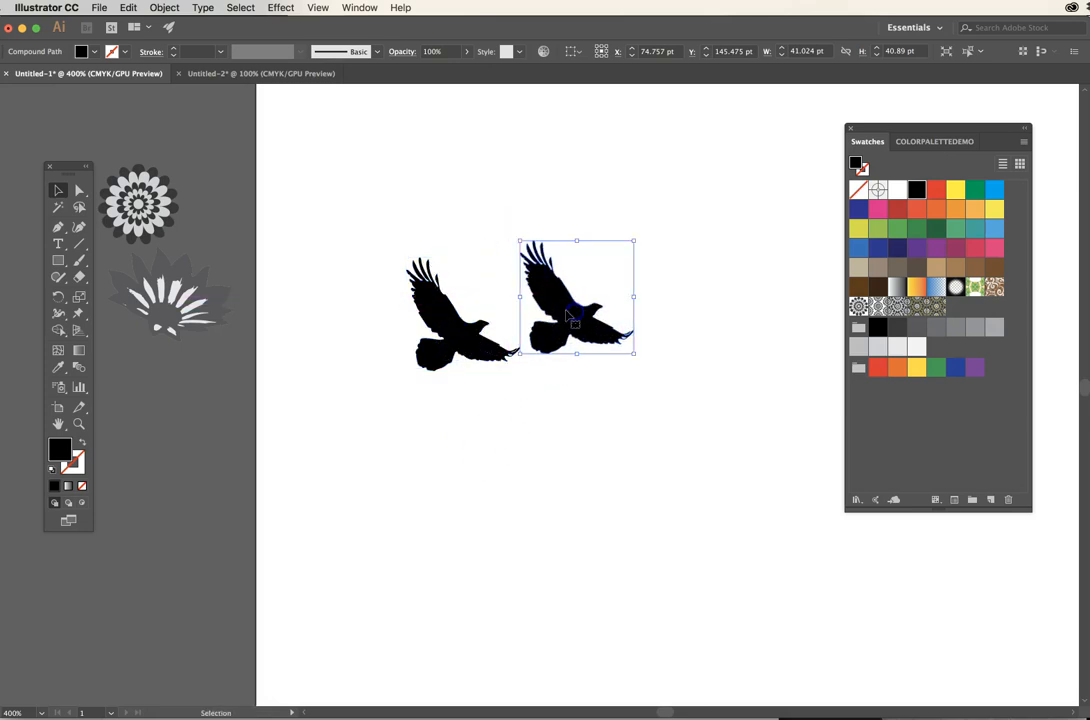
pyautogui.moveTo(635, 231); pyautogui.dragTo(570, 308)
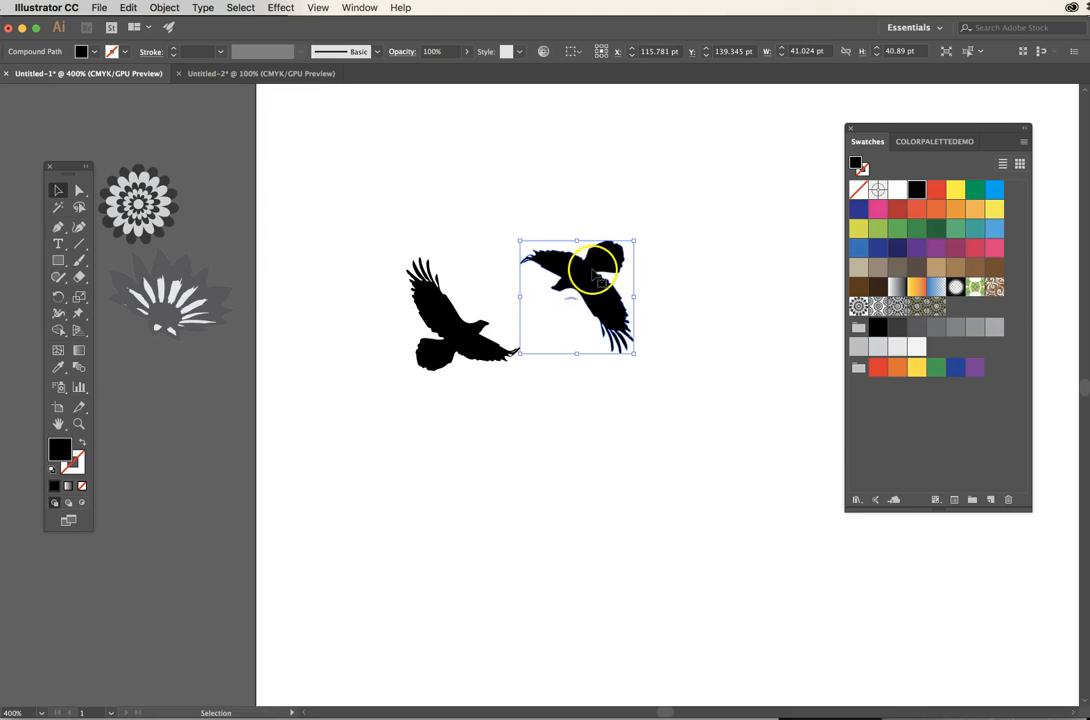
pyautogui.click(535, 185)
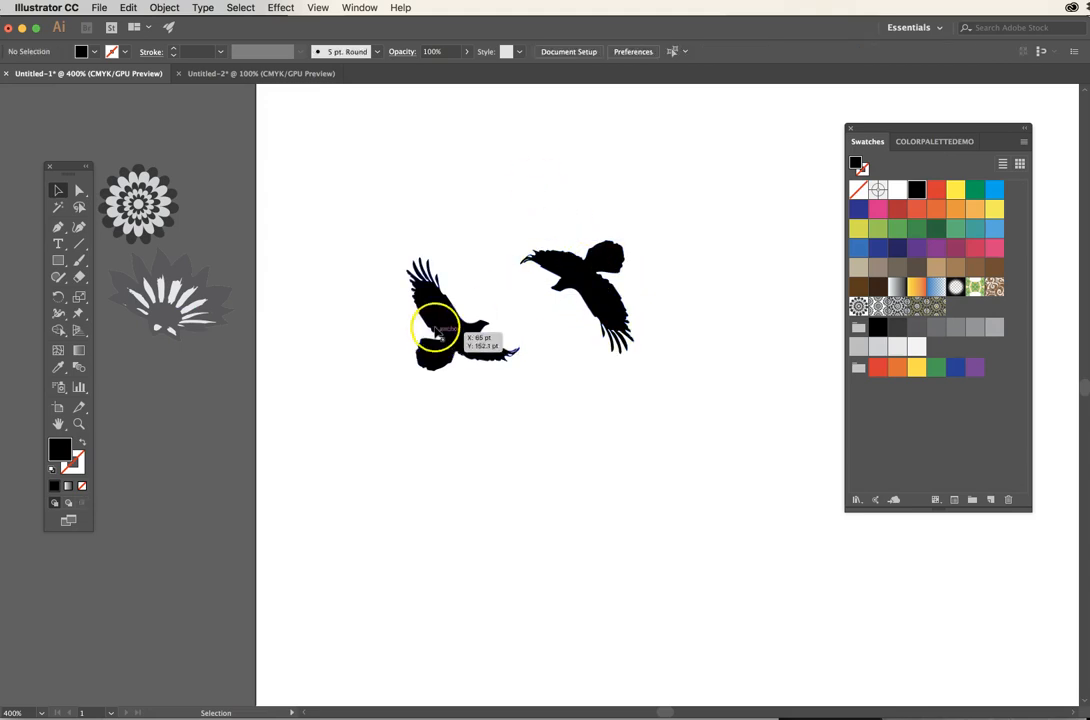
# - Move the rotated bird to about X 85.5, Y 147.6 pt so it interlocks with the original, and deselect it
pyautogui.click(586, 280)
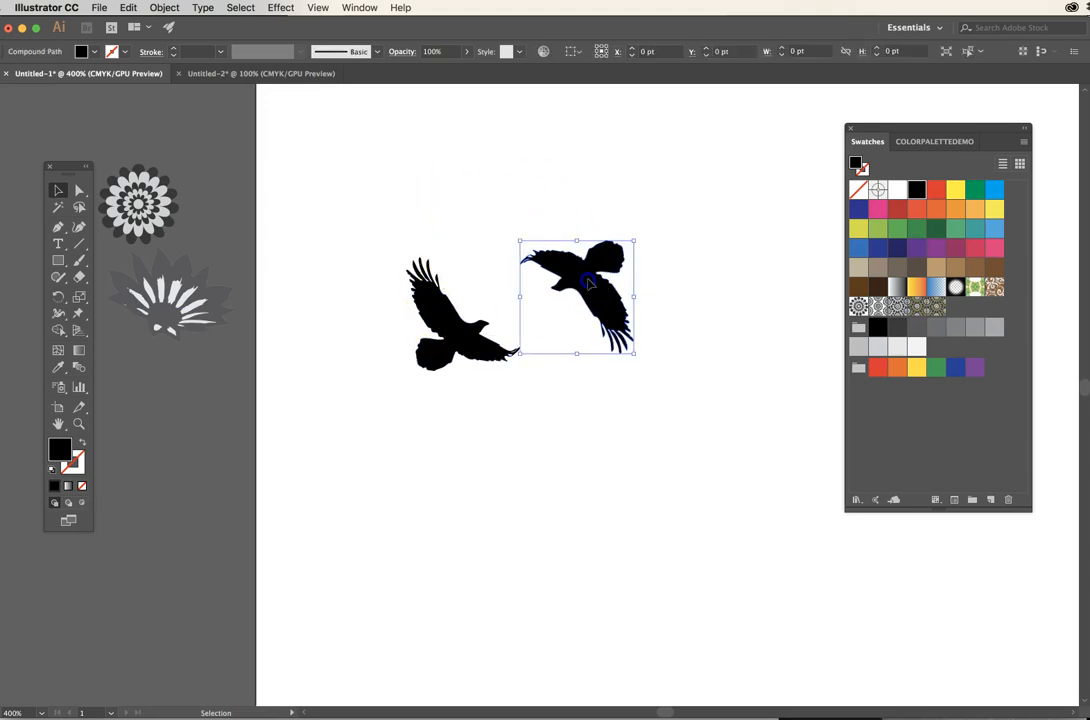
pyautogui.click(652, 243)
pyautogui.moveTo(552, 285); pyautogui.dragTo(494, 285)
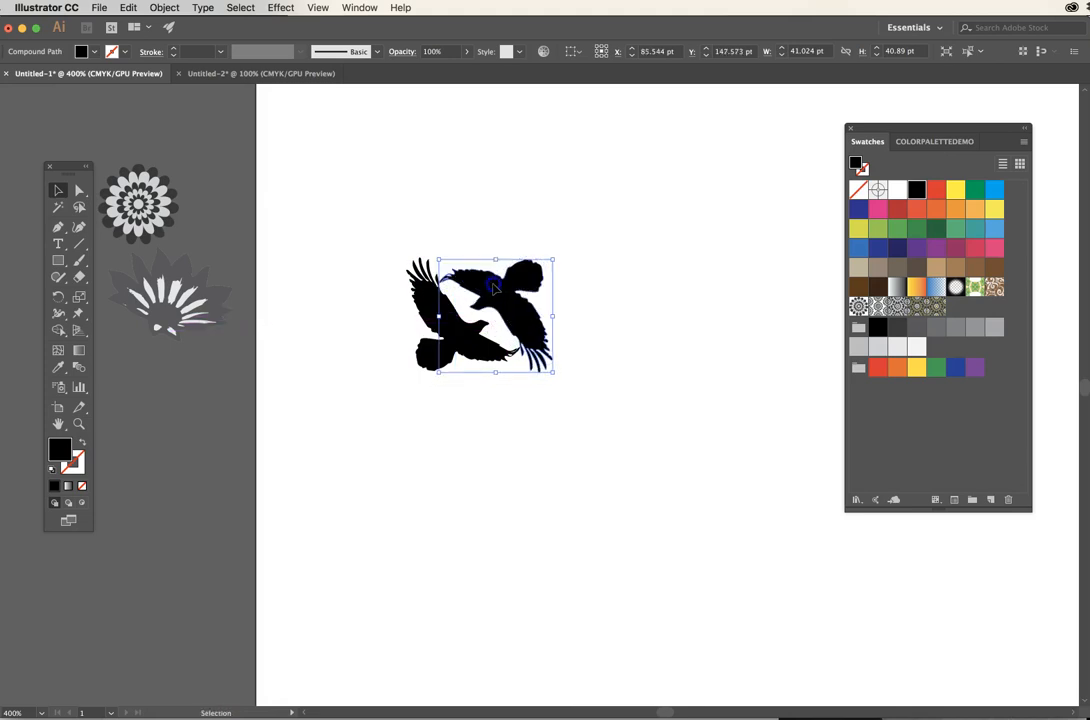
pyautogui.click(637, 354)
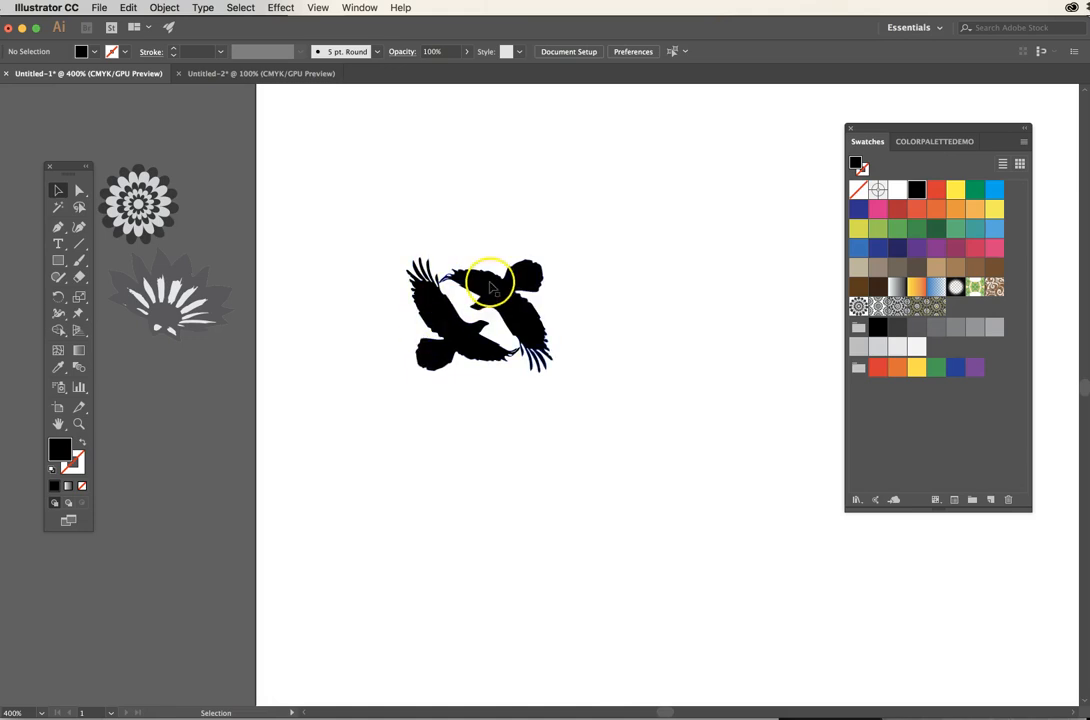
# - Select both interlocked birds, add them to the swatches as a new pattern, and clear the selection
pyautogui.click(436, 318)
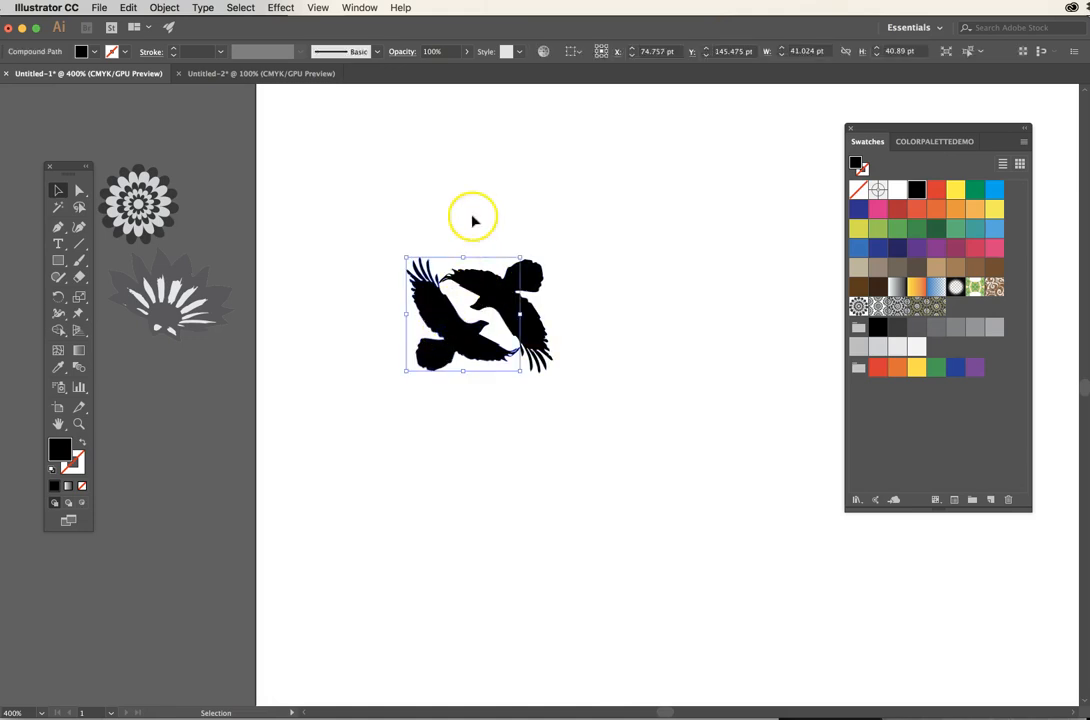
pyautogui.moveTo(473, 220); pyautogui.dragTo(534, 408)
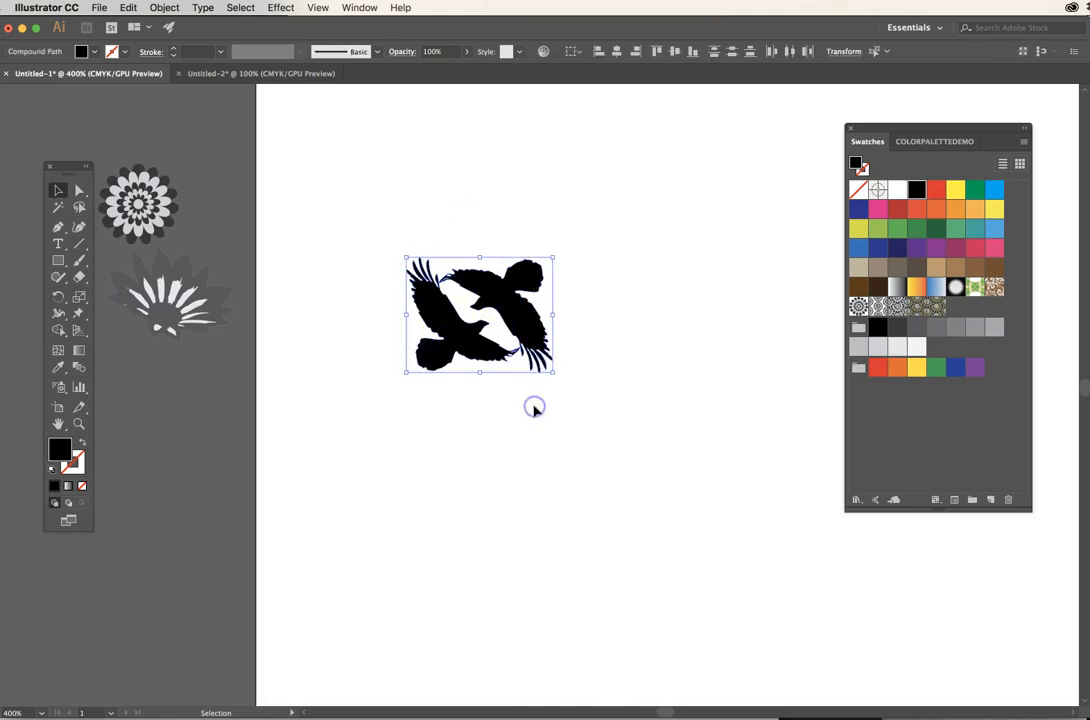
pyautogui.press('a')
pyautogui.moveTo(445, 228); pyautogui.dragTo(545, 438)
pyautogui.moveTo(499, 304); pyautogui.dragTo(900, 320)
pyautogui.click(564, 472)
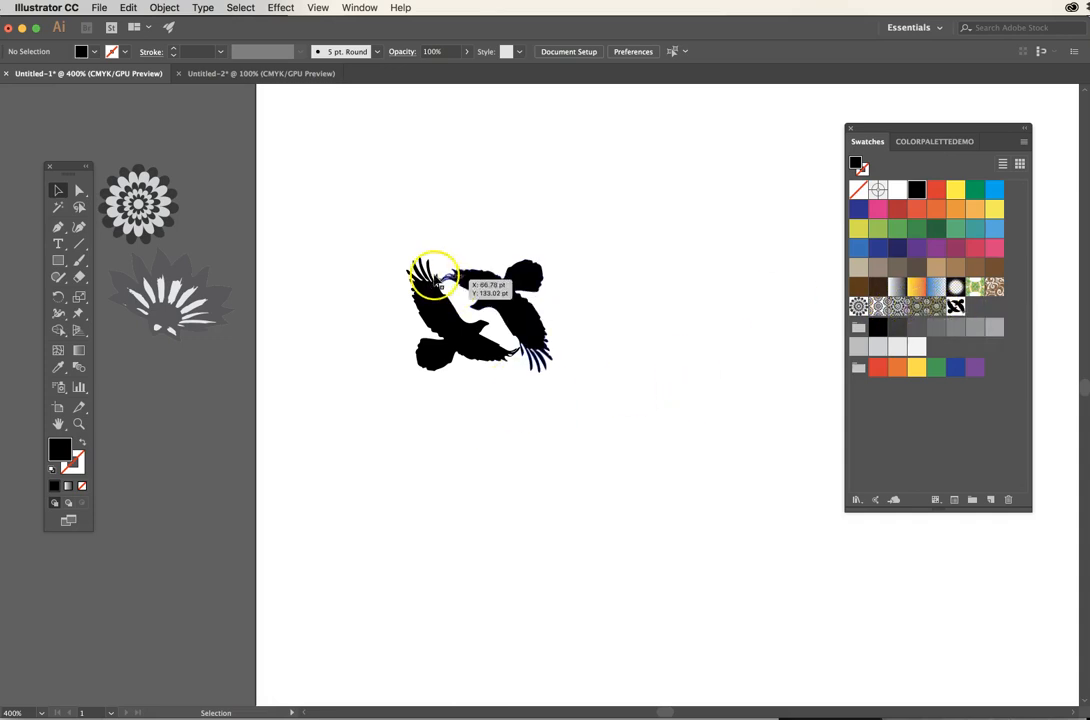
# - Move both birds off the artboard to the pasteboard below the flower motifs, and deselect them
pyautogui.keyDown('alt'); pyautogui.keyDown('super'); pyautogui.click(594, 452); pyautogui.keyUp('super'); pyautogui.keyUp('alt')
pyautogui.moveTo(477, 377); pyautogui.dragTo(499, 406)
pyautogui.moveTo(408, 257); pyautogui.dragTo(509, 380)
pyautogui.moveTo(506, 324); pyautogui.dragTo(254, 419)
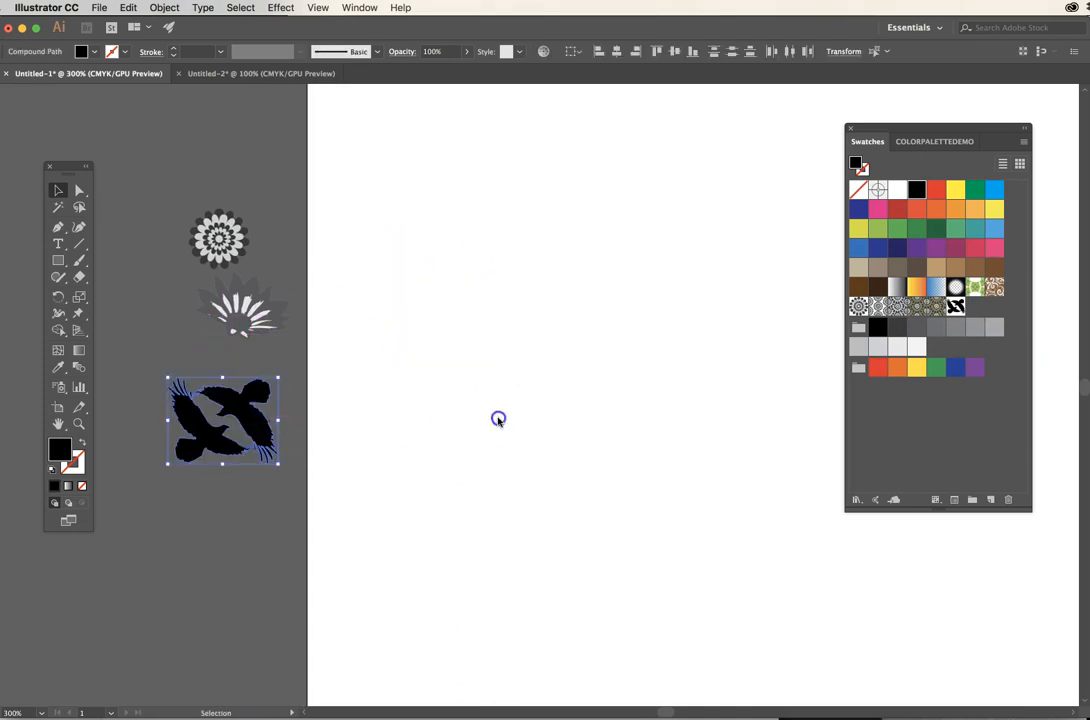
pyautogui.click(499, 418)
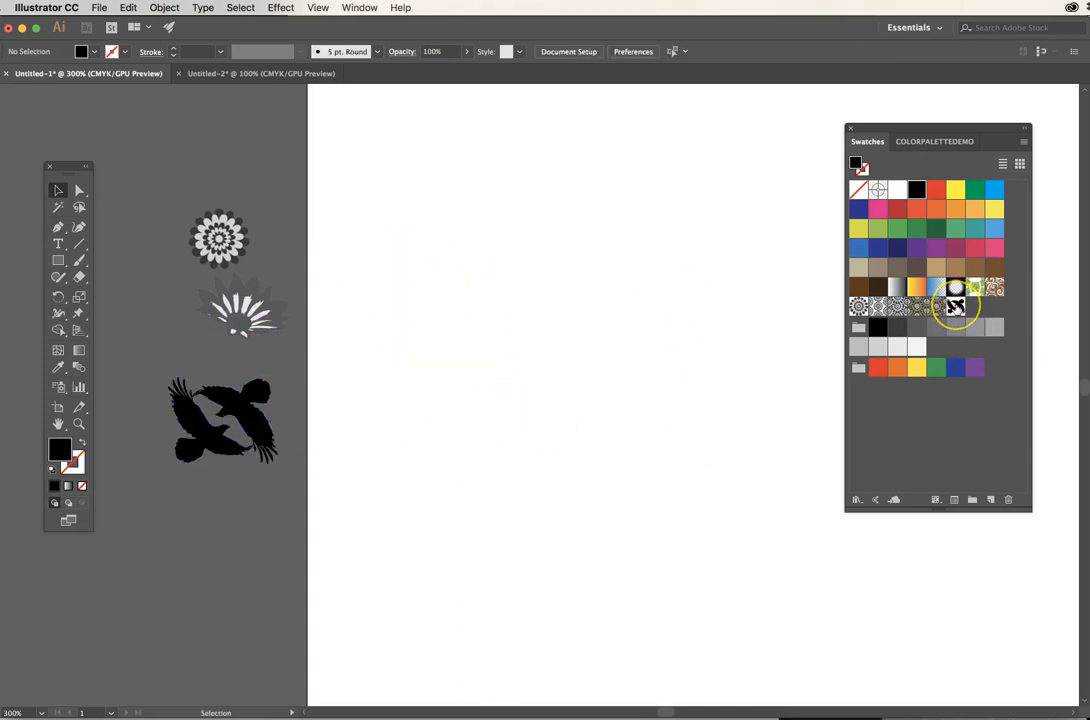
# - Open the new bird pattern swatch for editing and set its tile type to Brick by Column
pyautogui.doubleClick(955, 306)
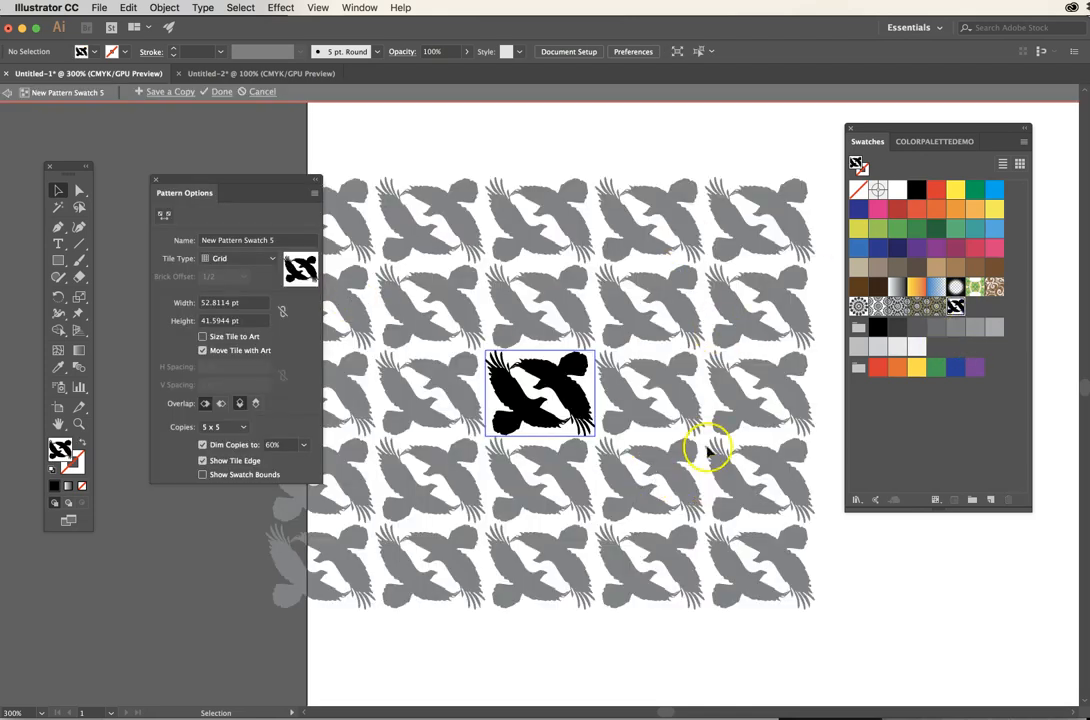
pyautogui.click(228, 260)
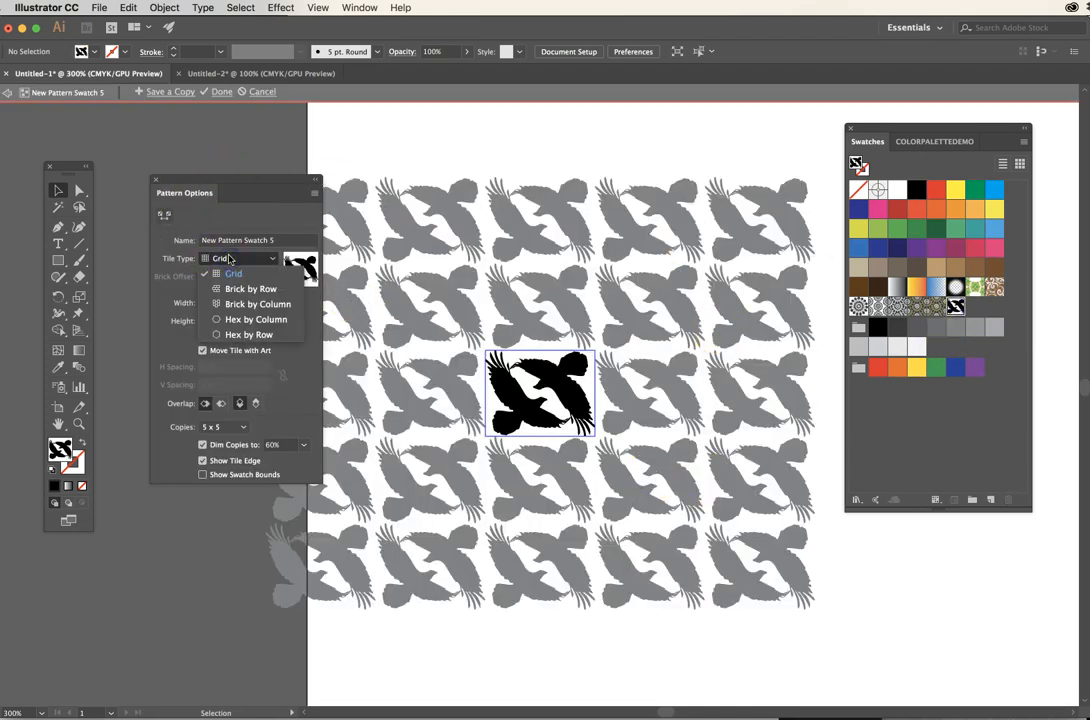
pyautogui.click(246, 305)
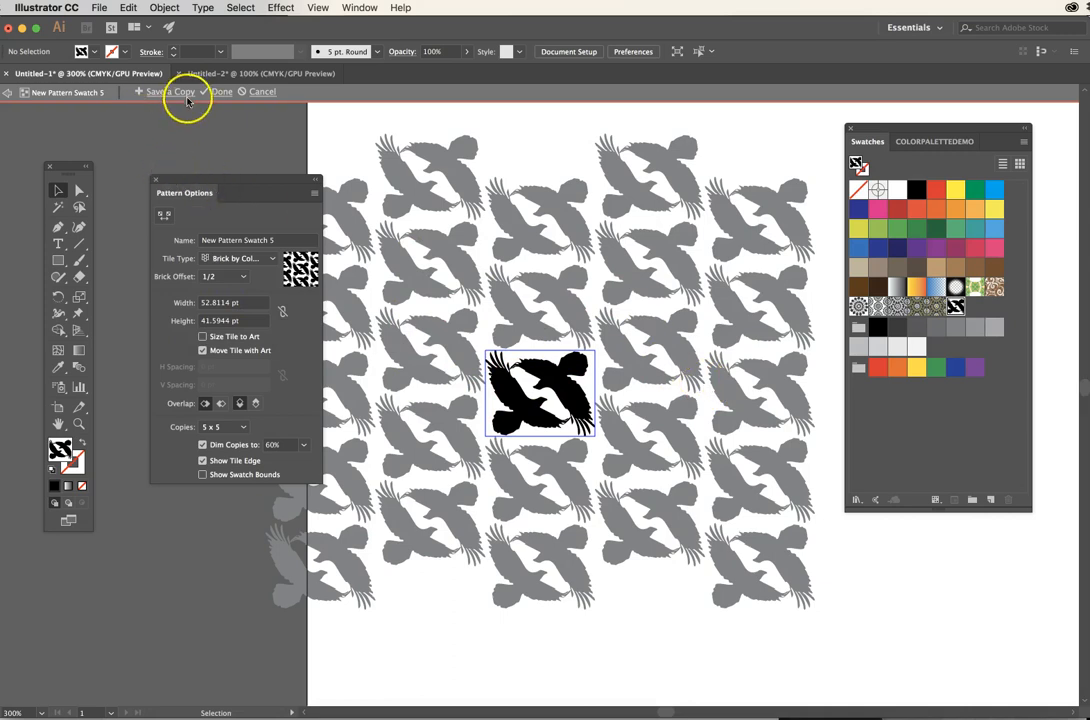
# - Name the pattern Bird 01 and save a copy of it as Bird 02
pyautogui.click(260, 240)
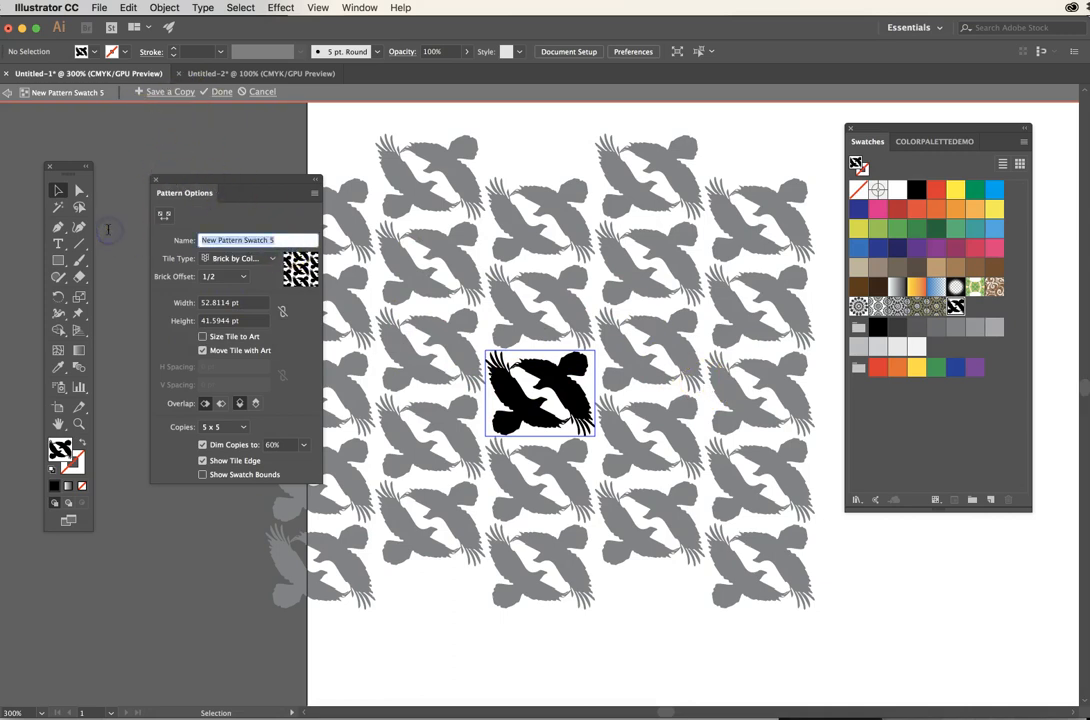
pyautogui.write('Bird 01')
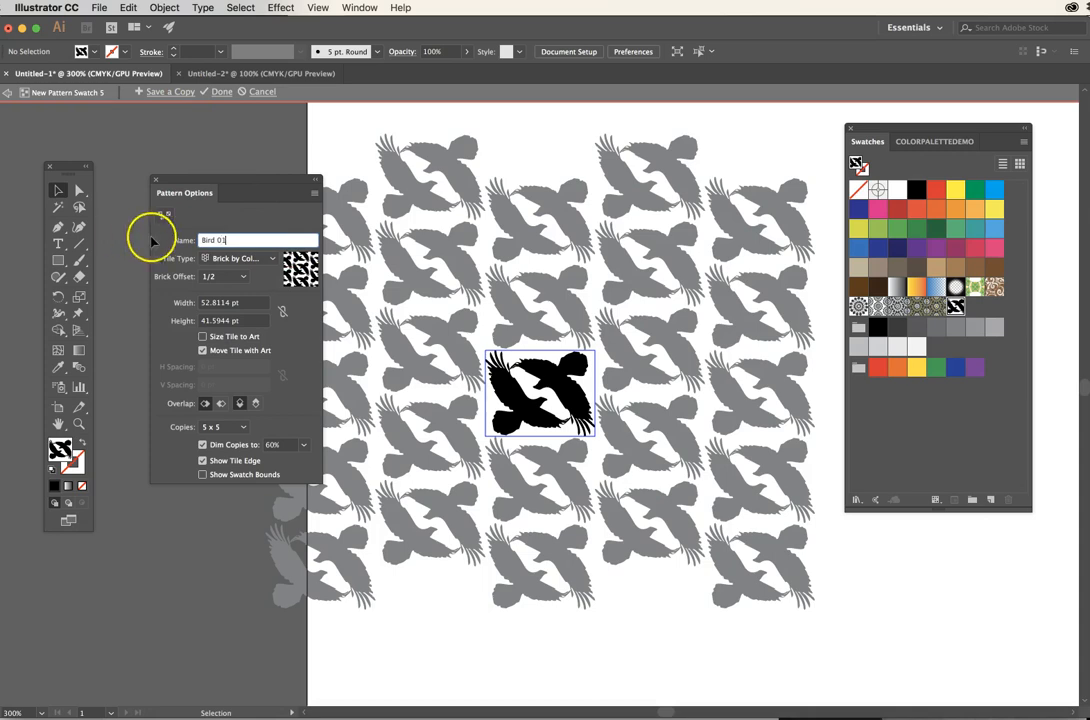
pyautogui.click(168, 91)
pyautogui.write('Bird')
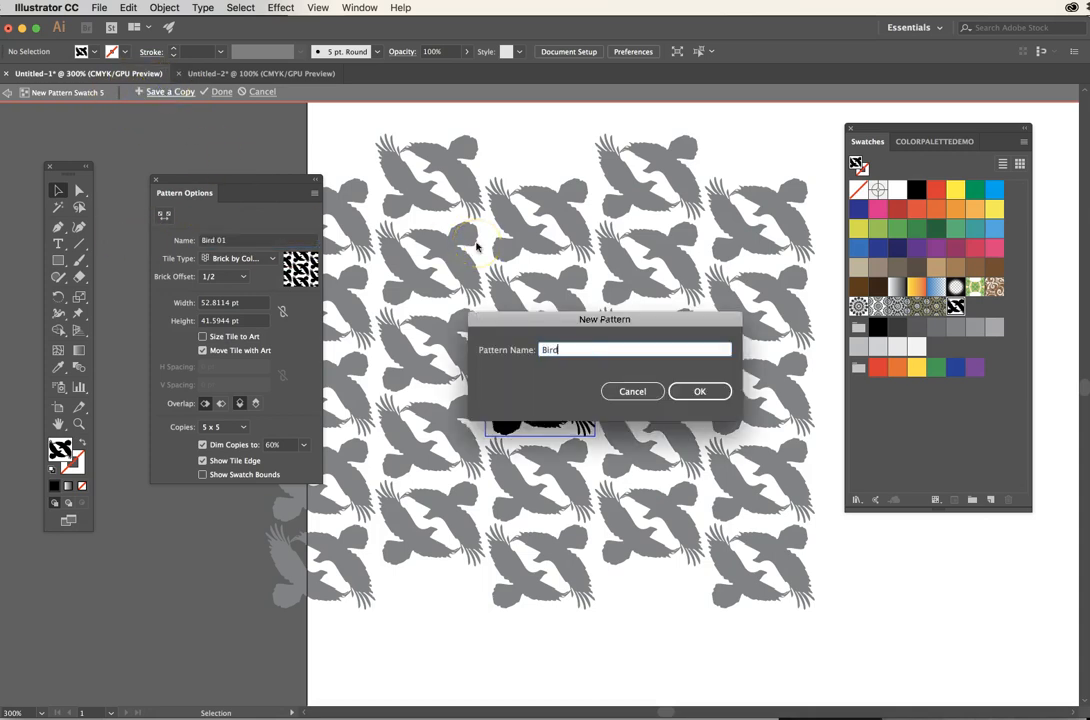
pyautogui.write(' 01')
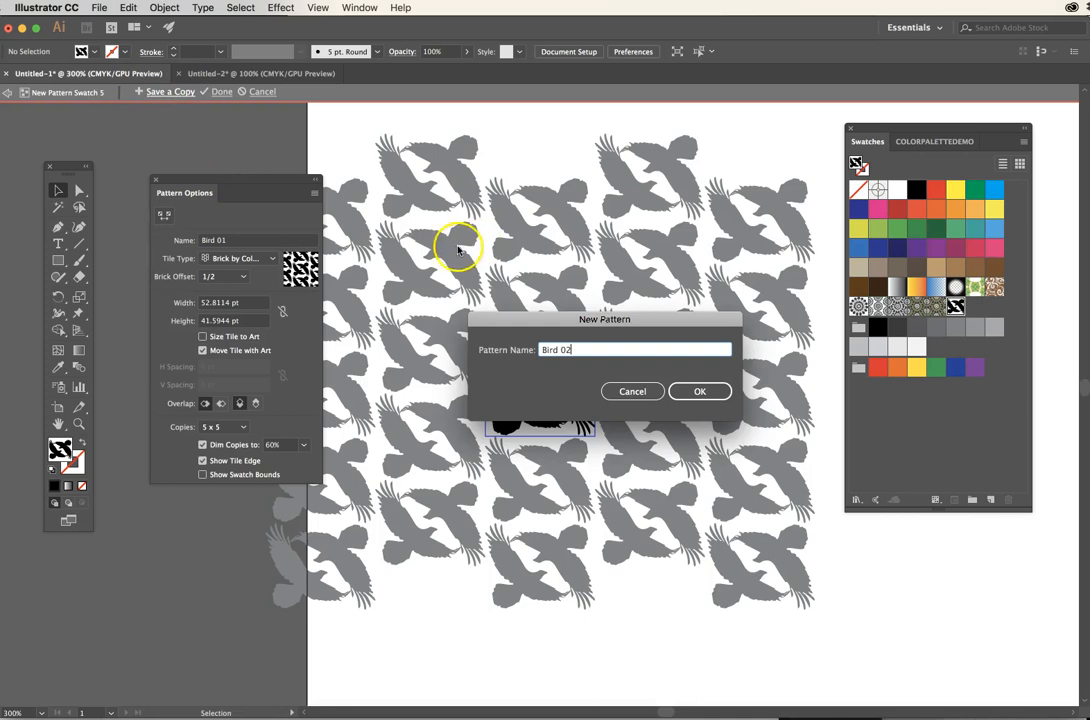
pyautogui.click(700, 391)
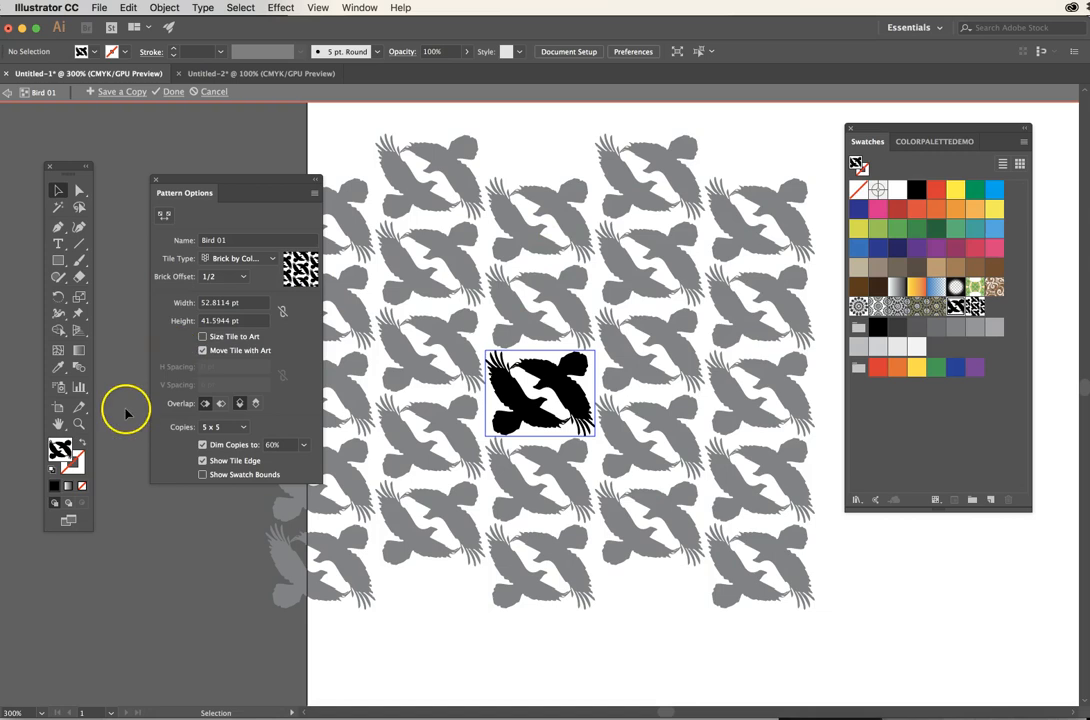
pyautogui.click(216, 405)
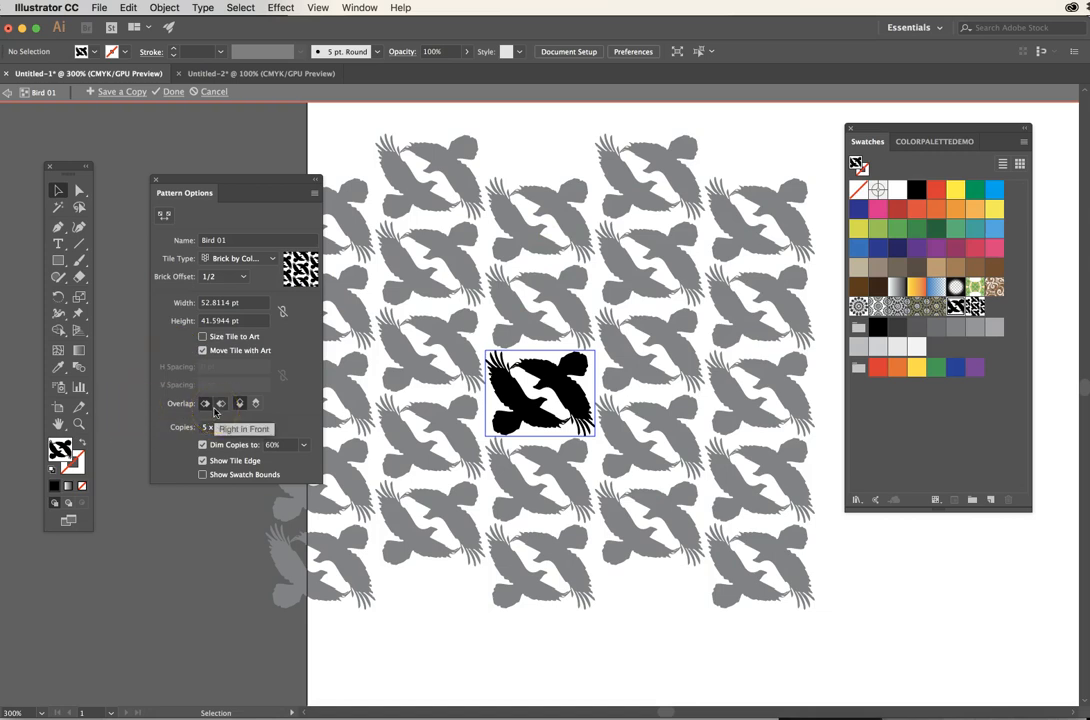
pyautogui.click(238, 405)
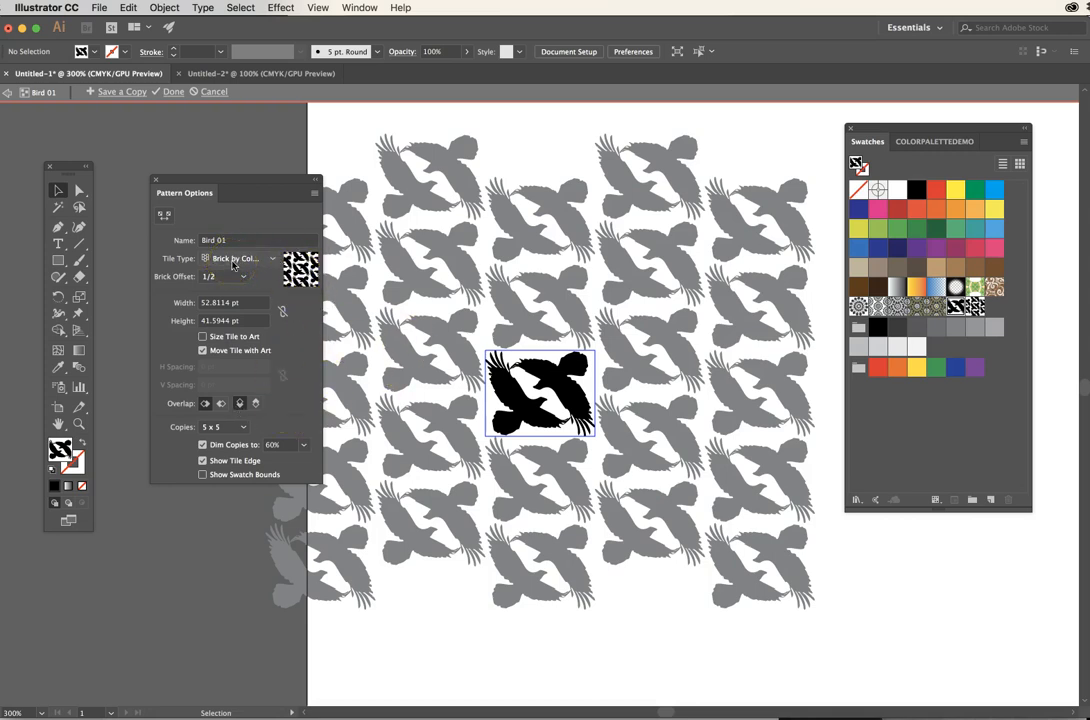
# - Fill the right-hand bird of the tile with dark gray and save this two-tone version as a pattern copy
pyautogui.click(568, 400)
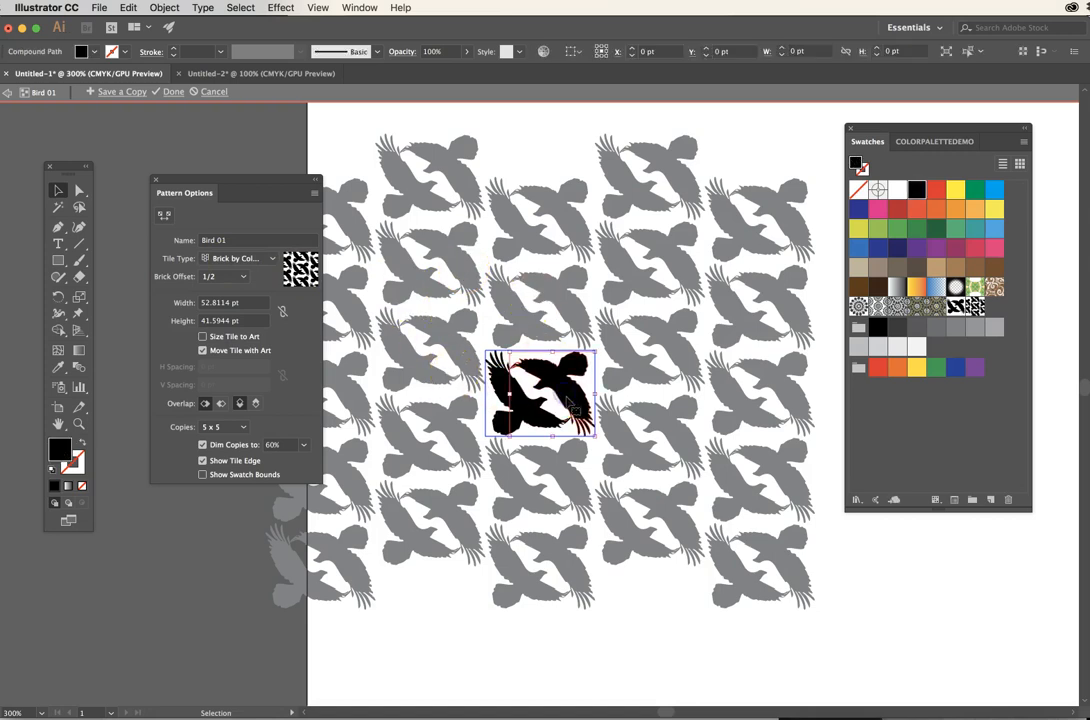
pyautogui.click(914, 325)
pyautogui.click(714, 455)
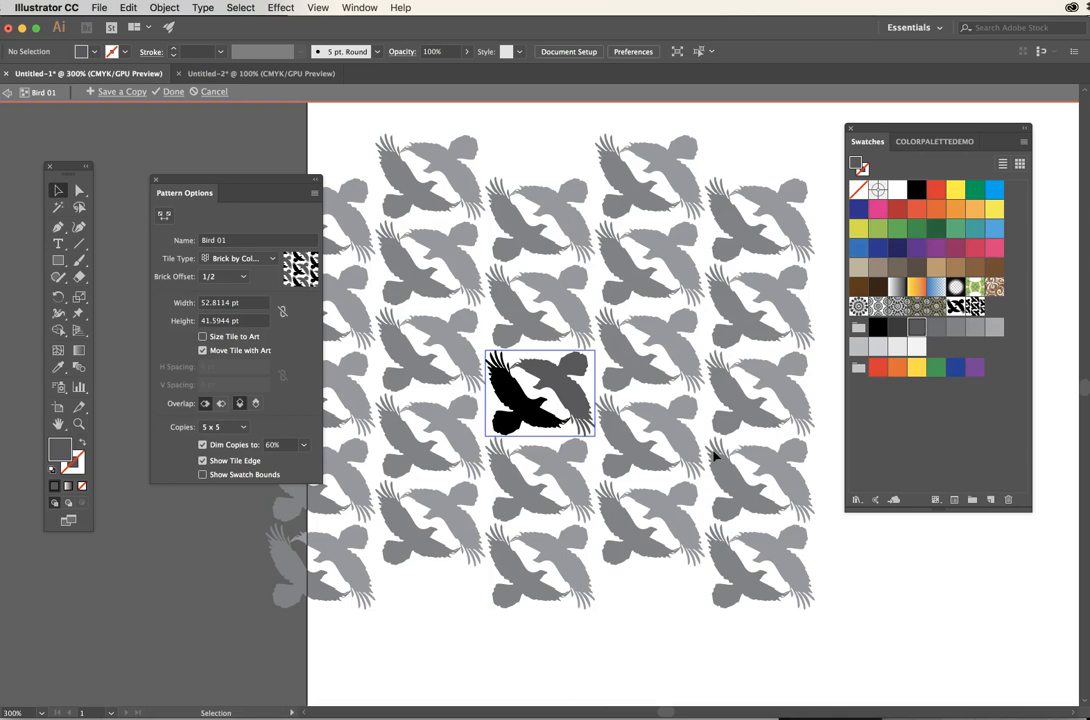
pyautogui.click(125, 92)
pyautogui.write('Bird 0')
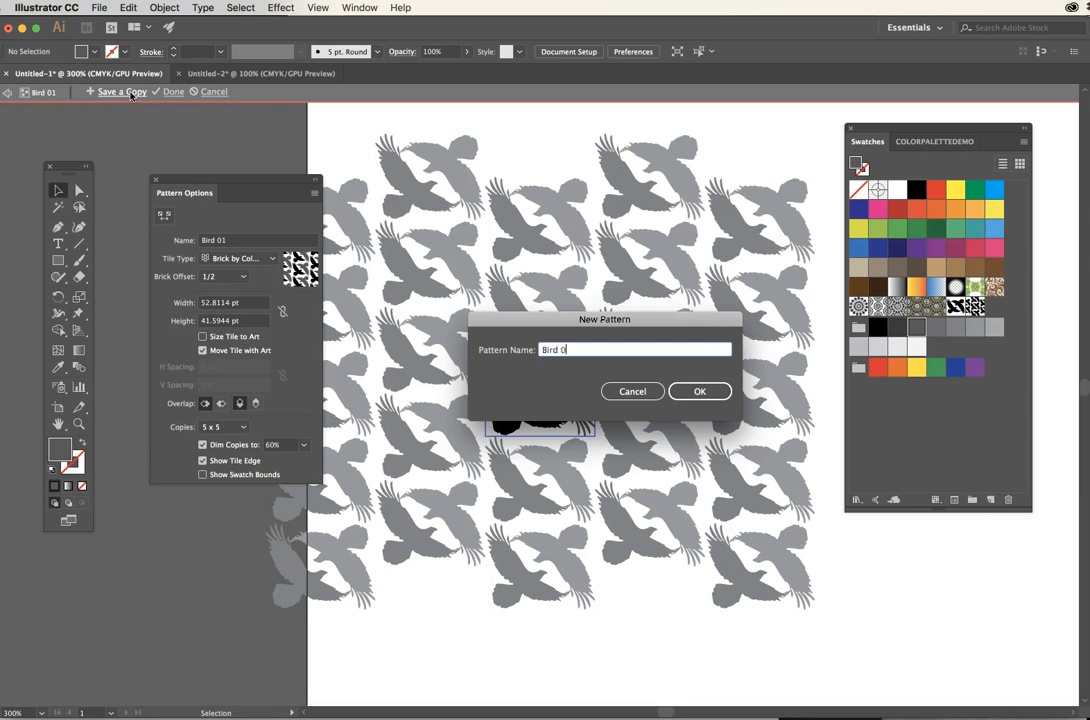
pyautogui.press('Return')
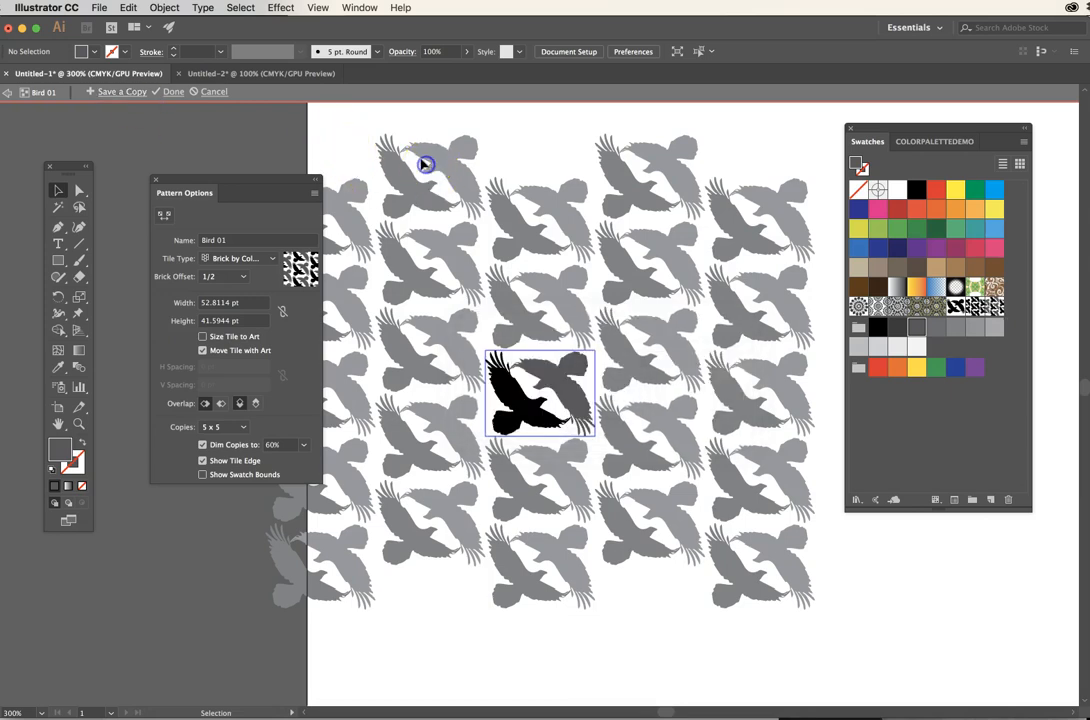
# - Select both birds and rotate them together clockwise until they stand nearly upright and overlap vertically, and deselect them
pyautogui.click(565, 424)
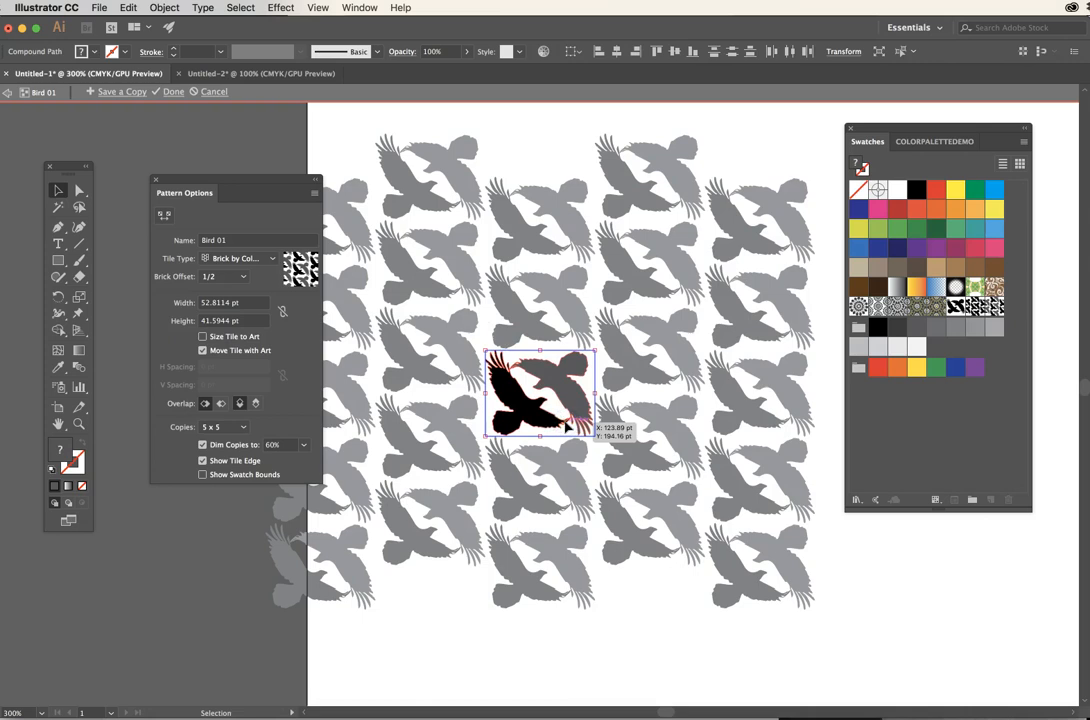
pyautogui.click(545, 405)
pyautogui.moveTo(545, 405); pyautogui.dragTo(568, 402)
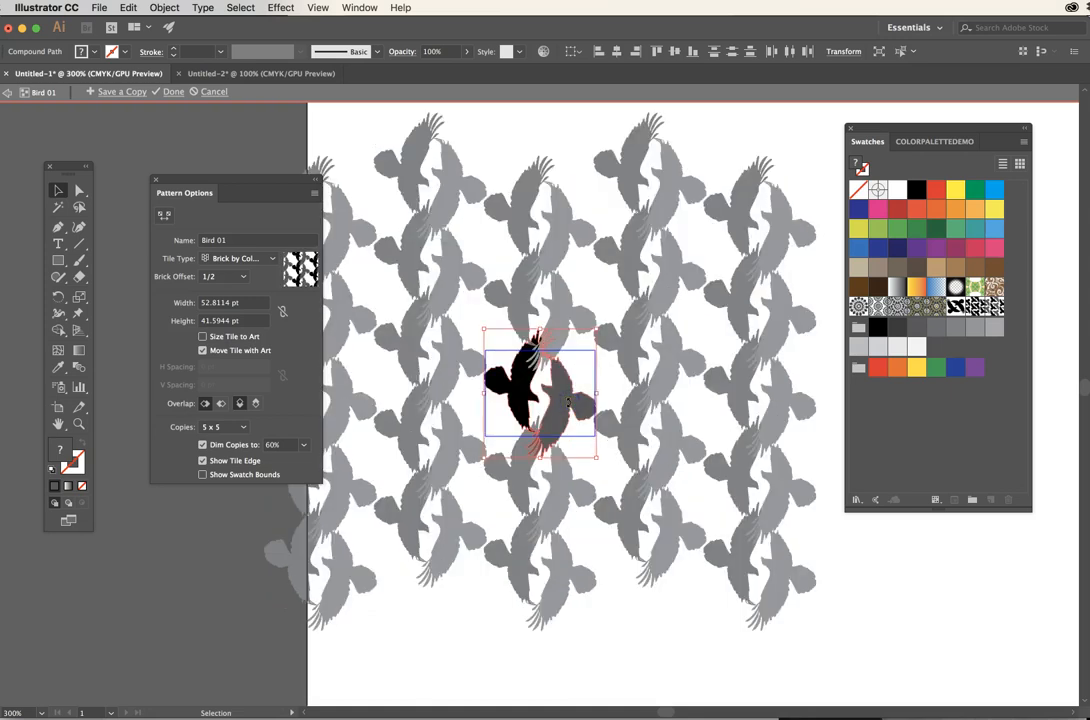
pyautogui.click(620, 370)
pyautogui.click(541, 304)
pyautogui.click(445, 345)
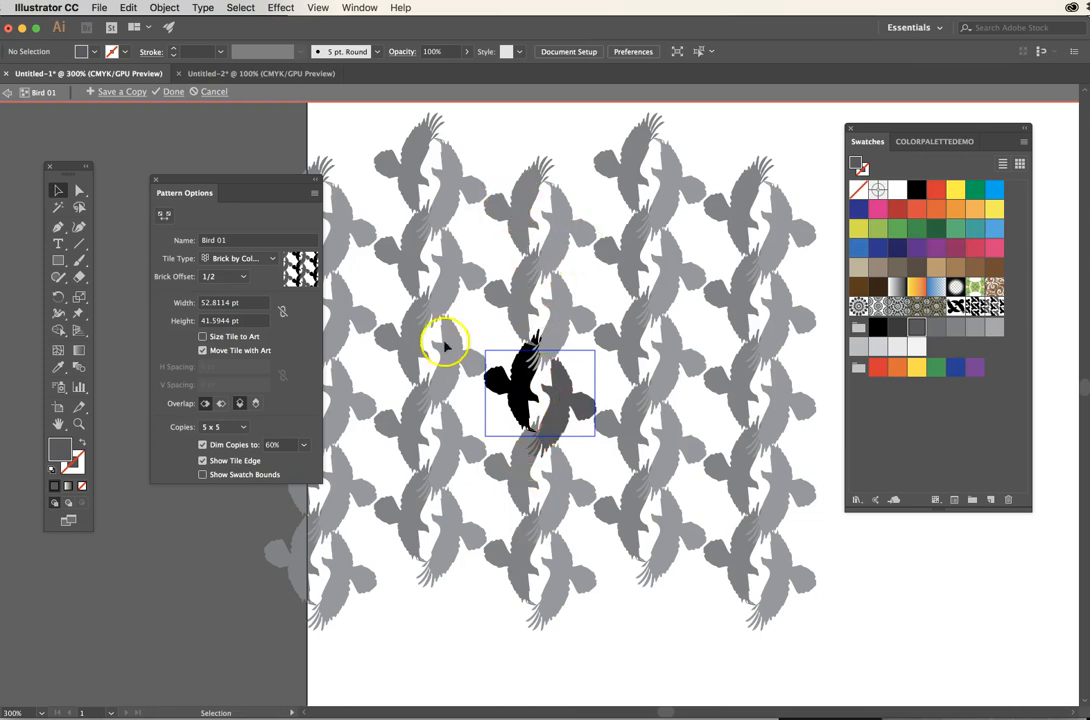
pyautogui.click(545, 382)
pyautogui.click(638, 432)
pyautogui.click(545, 236)
pyautogui.click(552, 398)
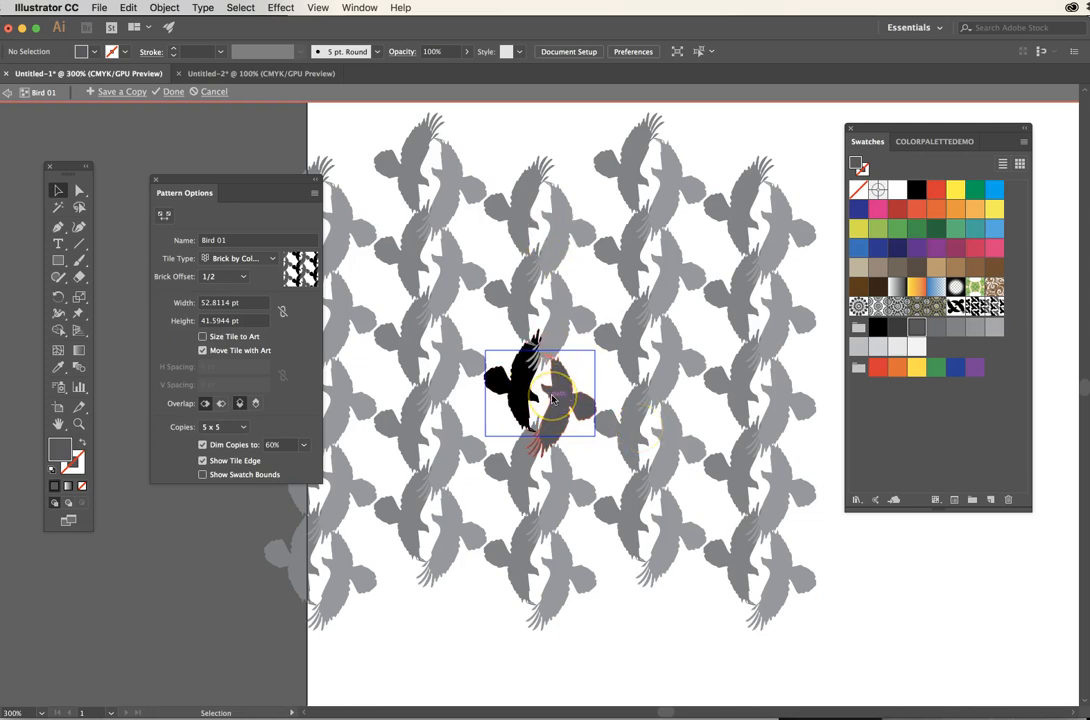
# - Save a copy of the rotated two-tone bird pattern as its own swatch
pyautogui.click(122, 92)
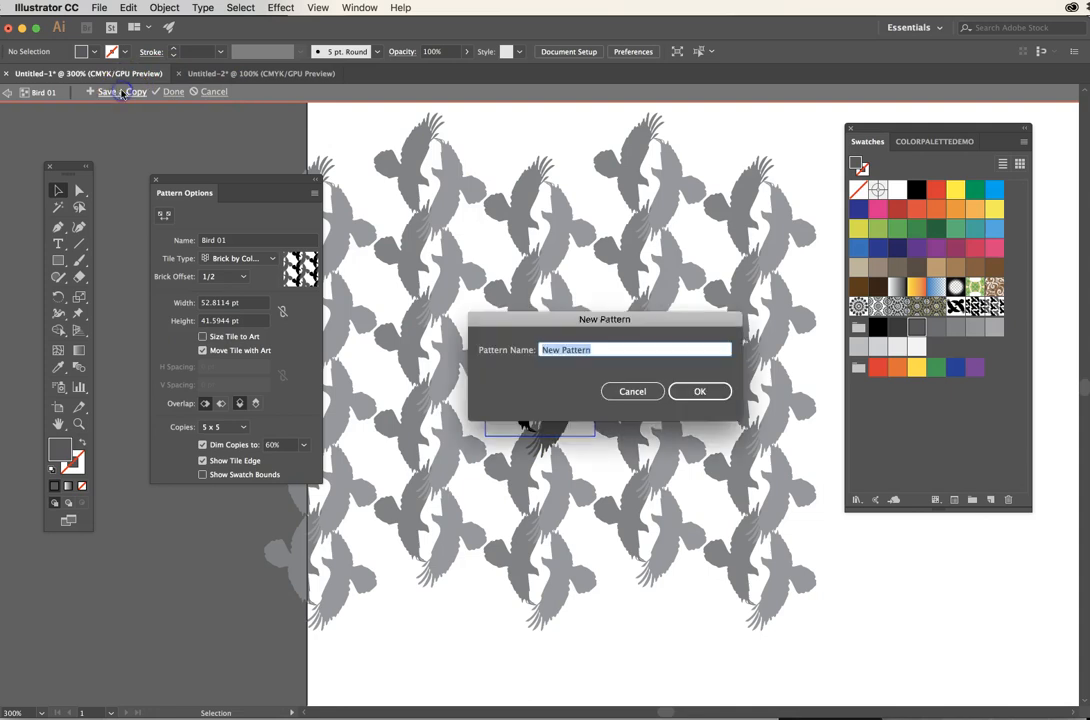
pyautogui.write('Bird 01')
pyautogui.click(680, 392)
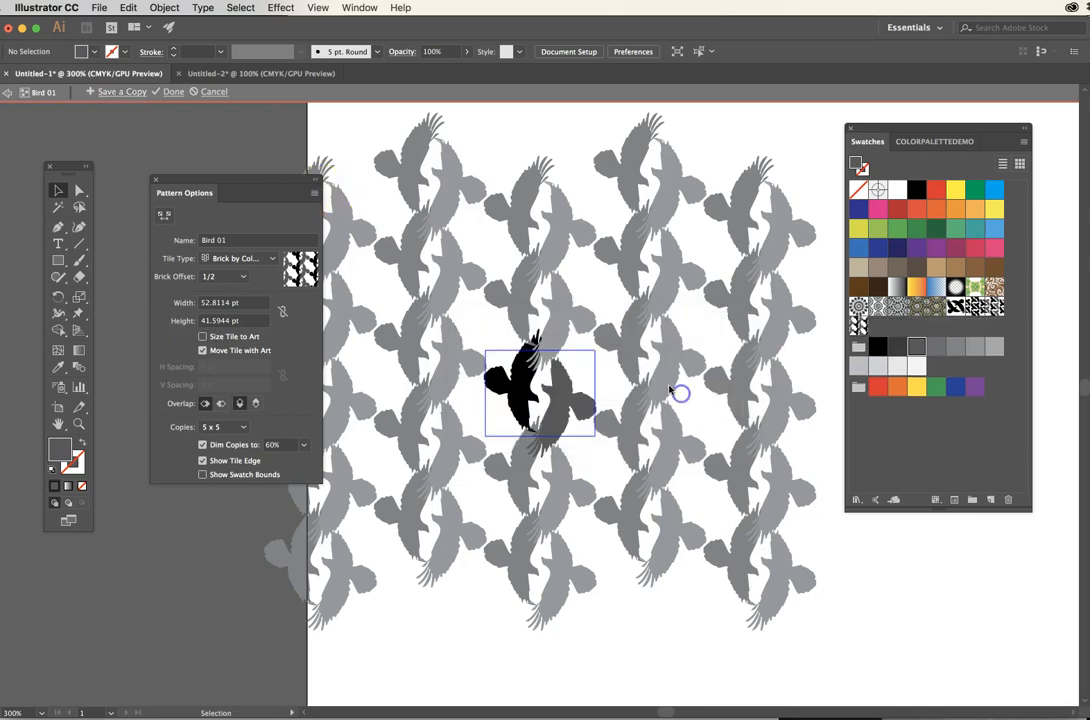
# - Select both birds and scale them down proportionally about their center to slightly over half size, and deselect them
pyautogui.click(563, 402)
pyautogui.keyDown('shift'); pyautogui.click(565, 404); pyautogui.keyUp('shift')
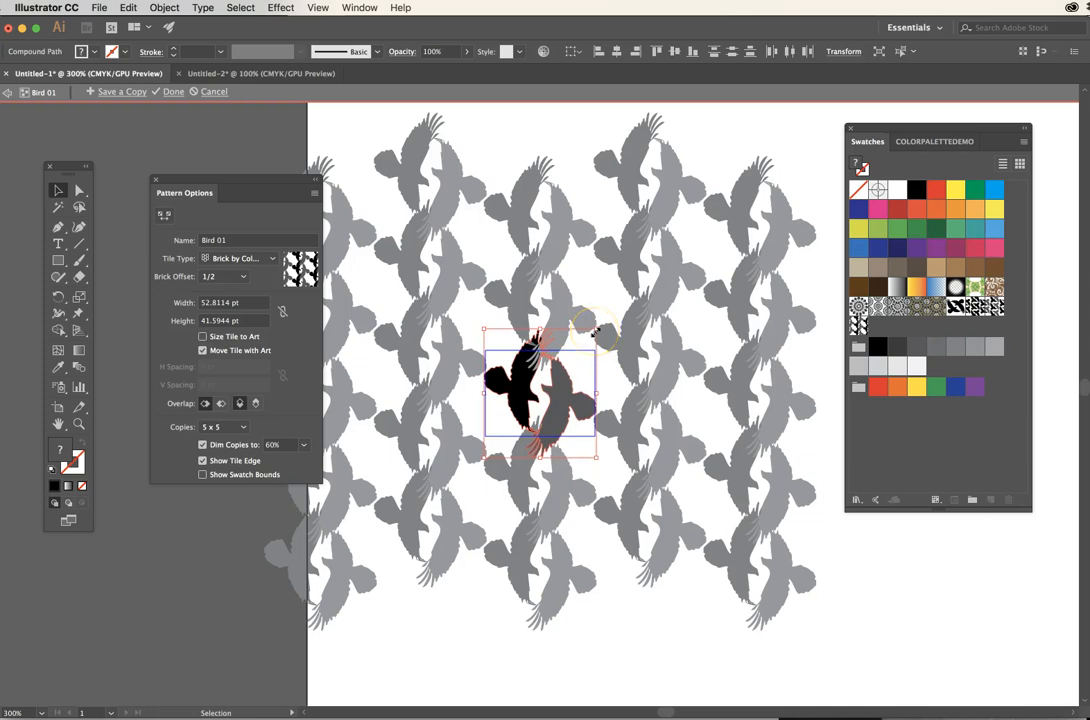
pyautogui.moveTo(594, 331); pyautogui.dragTo(570, 353)
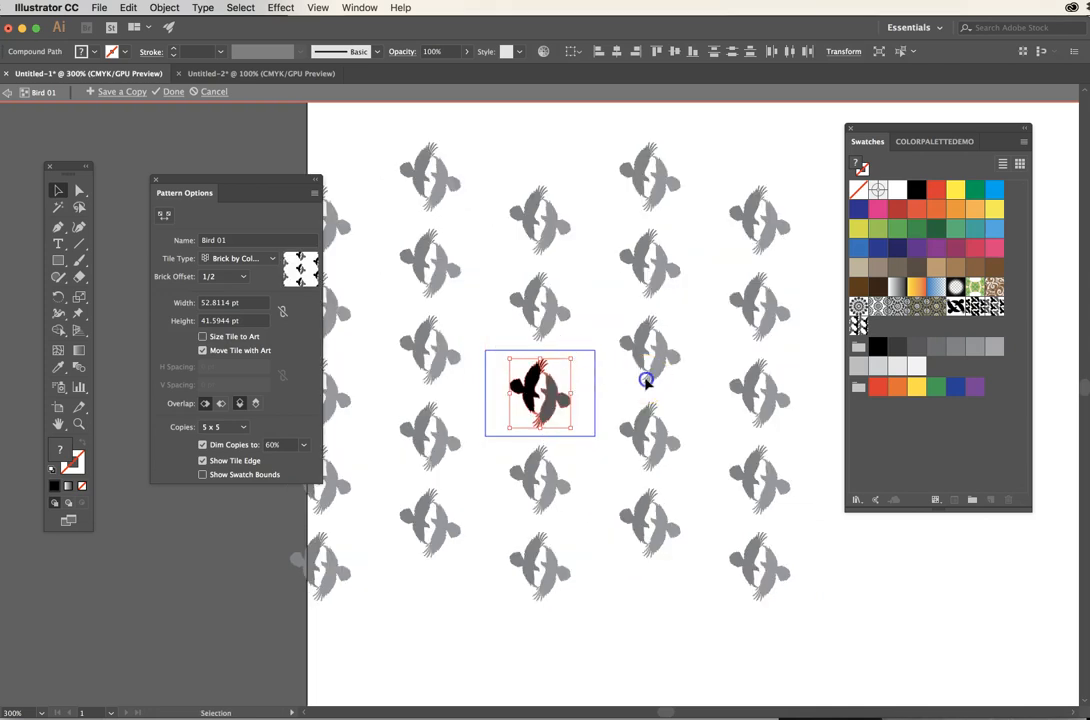
pyautogui.click(404, 316)
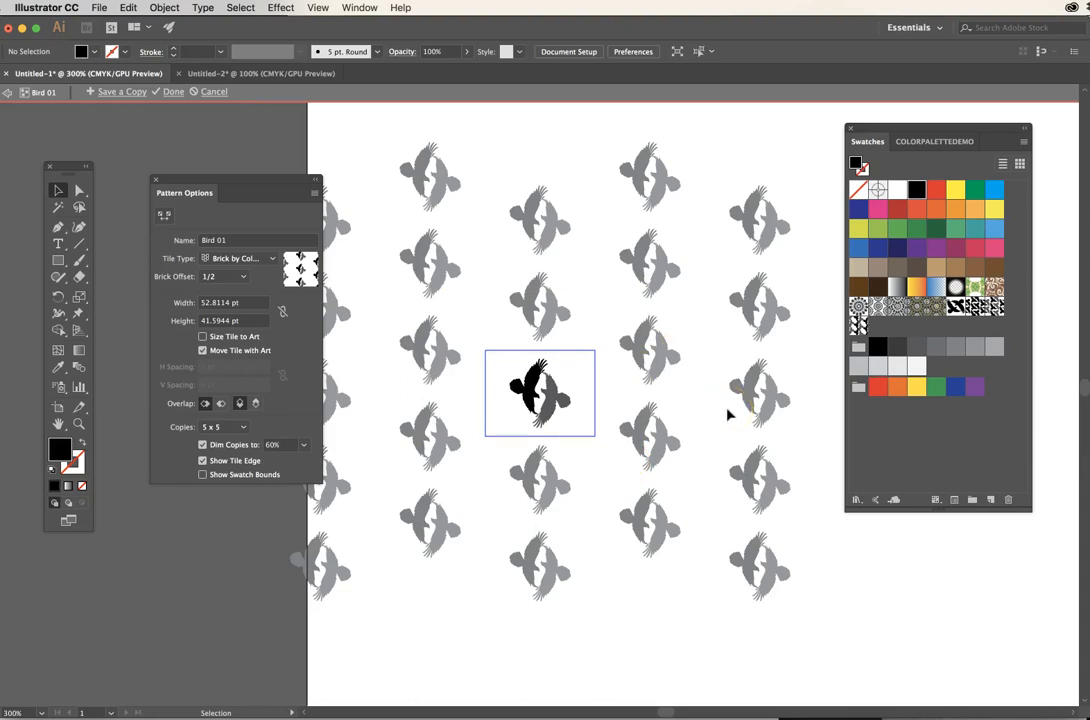
# - Stretch both birds vertically until their wing tips meet the neighboring copies above and below, and deselect them
pyautogui.click(520, 365)
pyautogui.moveTo(541, 357); pyautogui.dragTo(545, 395)
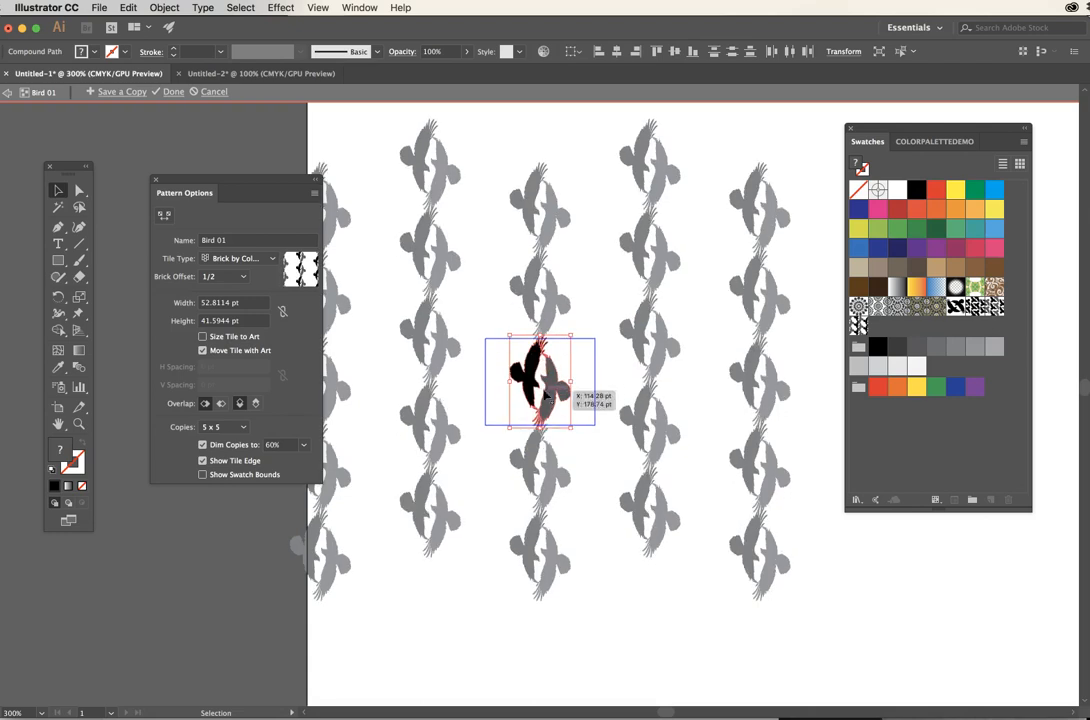
pyautogui.click(592, 472)
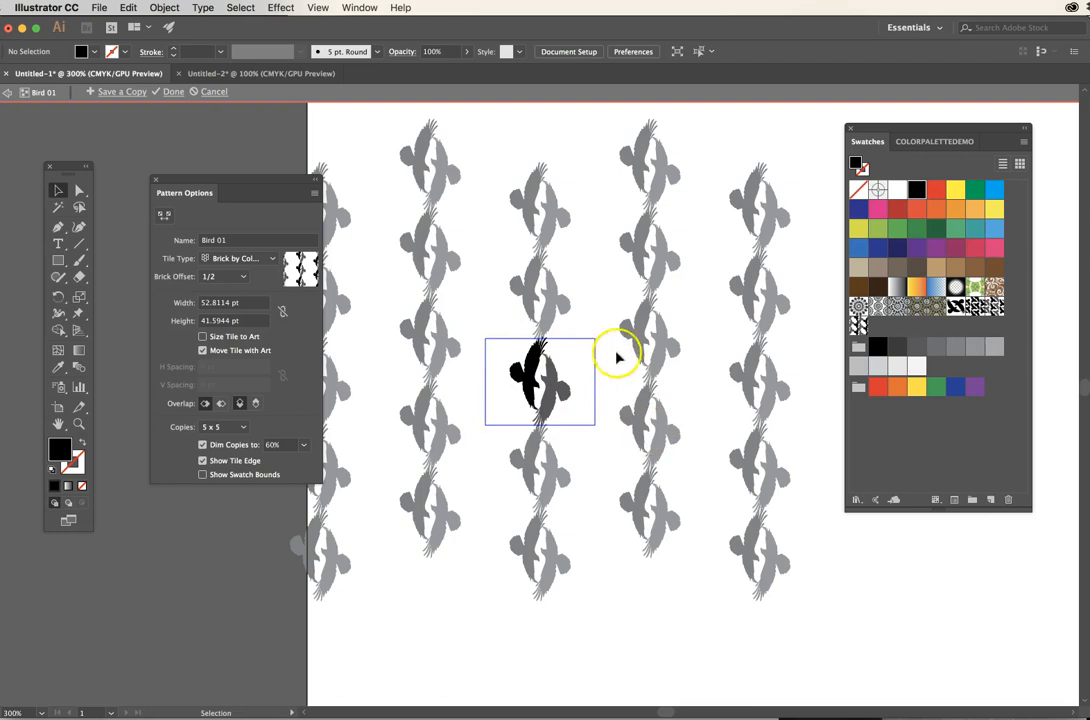
# - Turn on Size Tile to Art and fill the right-hand bird with a lighter gray
pyautogui.click(203, 337)
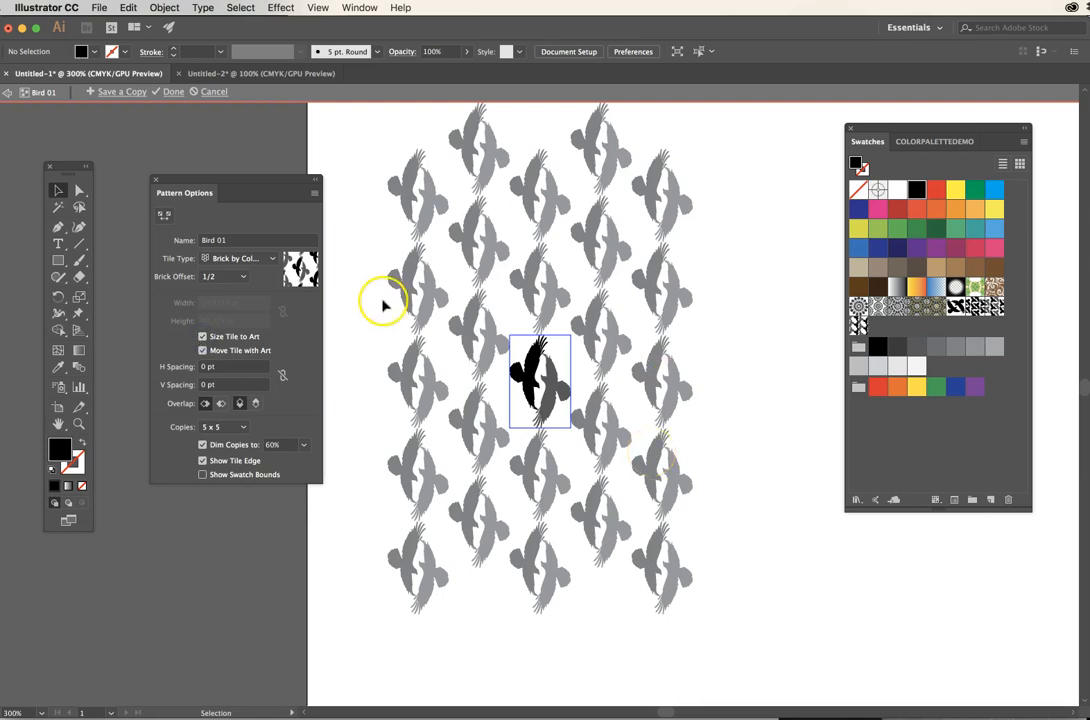
pyautogui.click(572, 378)
pyautogui.click(975, 349)
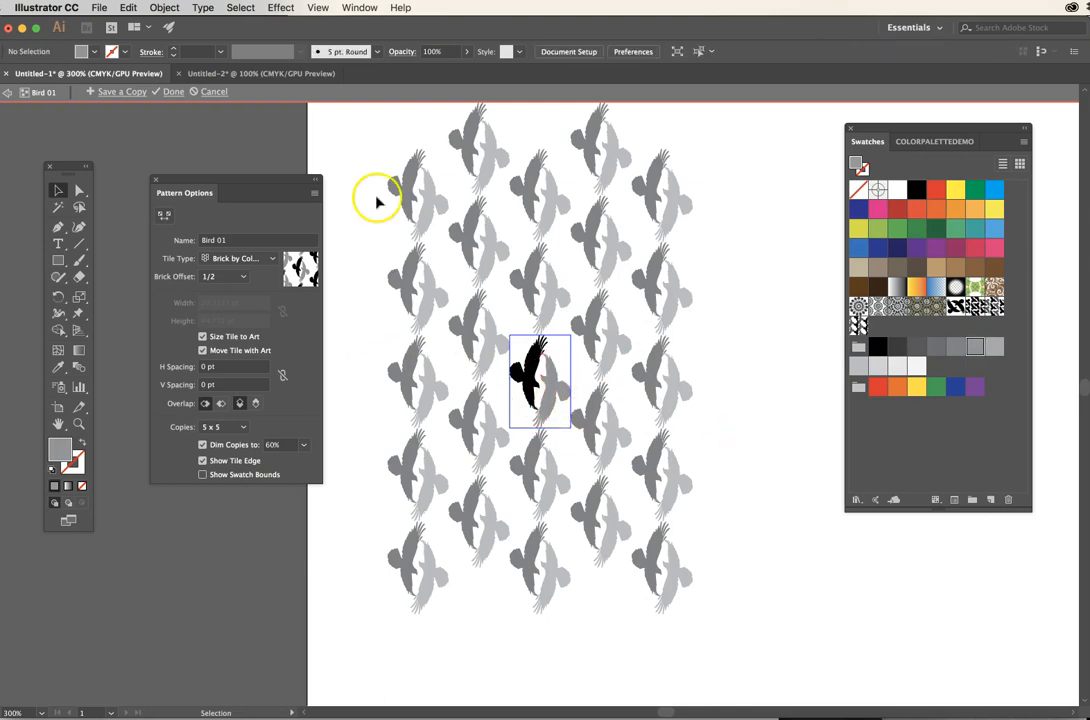
# - Save a copy of this tighter bird pattern as a new swatch and exit pattern editing without applying the changes to the original
pyautogui.click(118, 92)
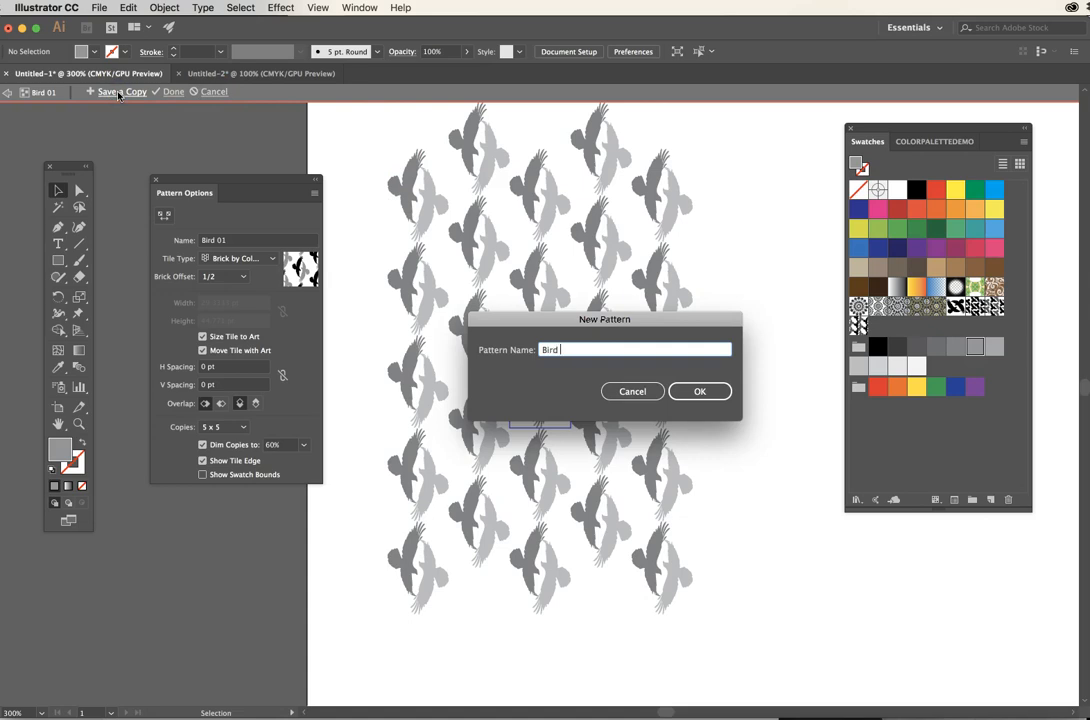
pyautogui.press('Return')
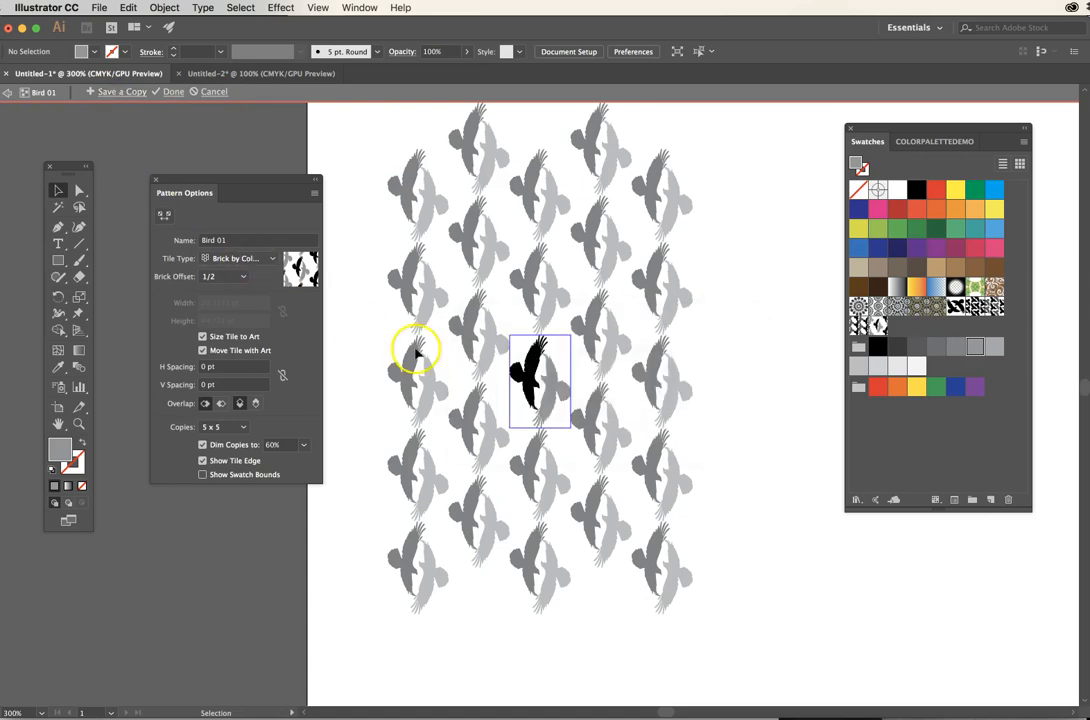
pyautogui.click(206, 92)
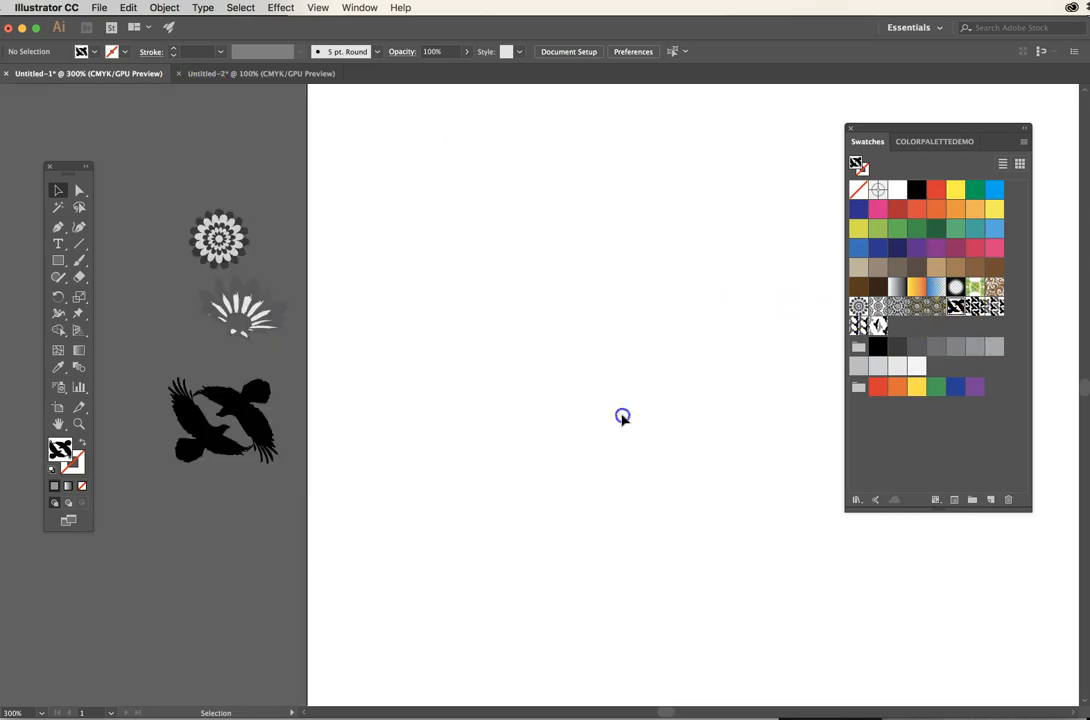
# - Move the half-flower motif from the pasteboard onto the artboard at about X 114, Y 148.2 pt, and deselect it
pyautogui.moveTo(240, 312); pyautogui.dragTo(545, 383)
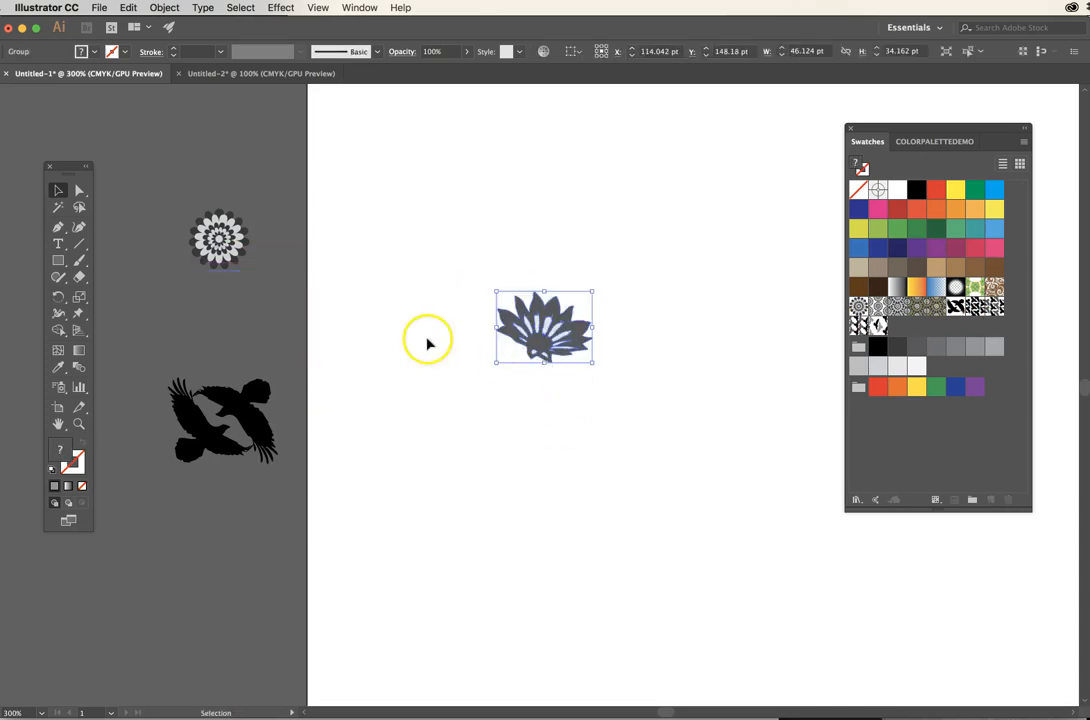
pyautogui.click(557, 266)
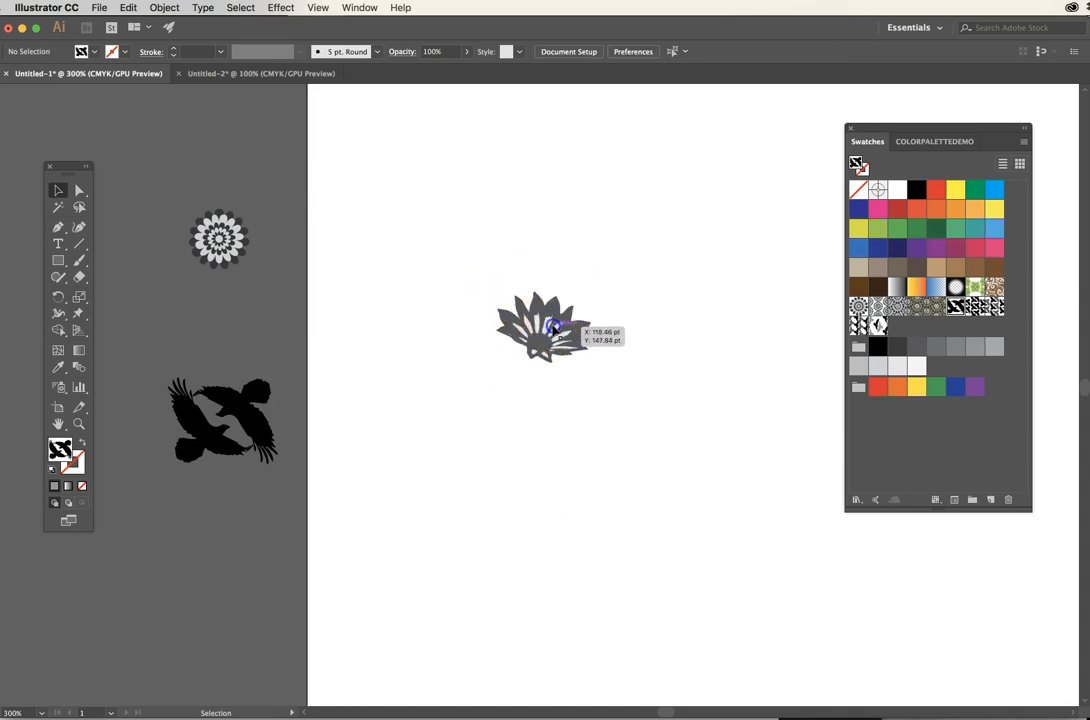
pyautogui.click(554, 329)
pyautogui.click(587, 262)
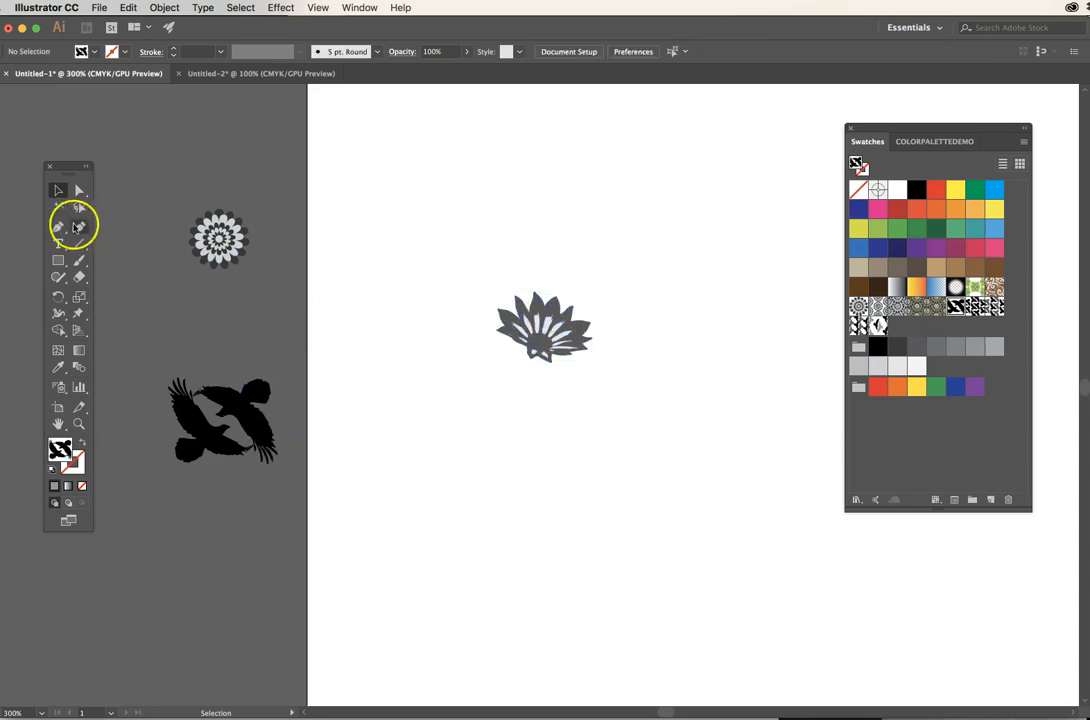
# - Open the Magic Wand options and select the half flower's light gray shapes by fill color
pyautogui.doubleClick(58, 207)
pyautogui.click(553, 324)
pyautogui.click(243, 452)
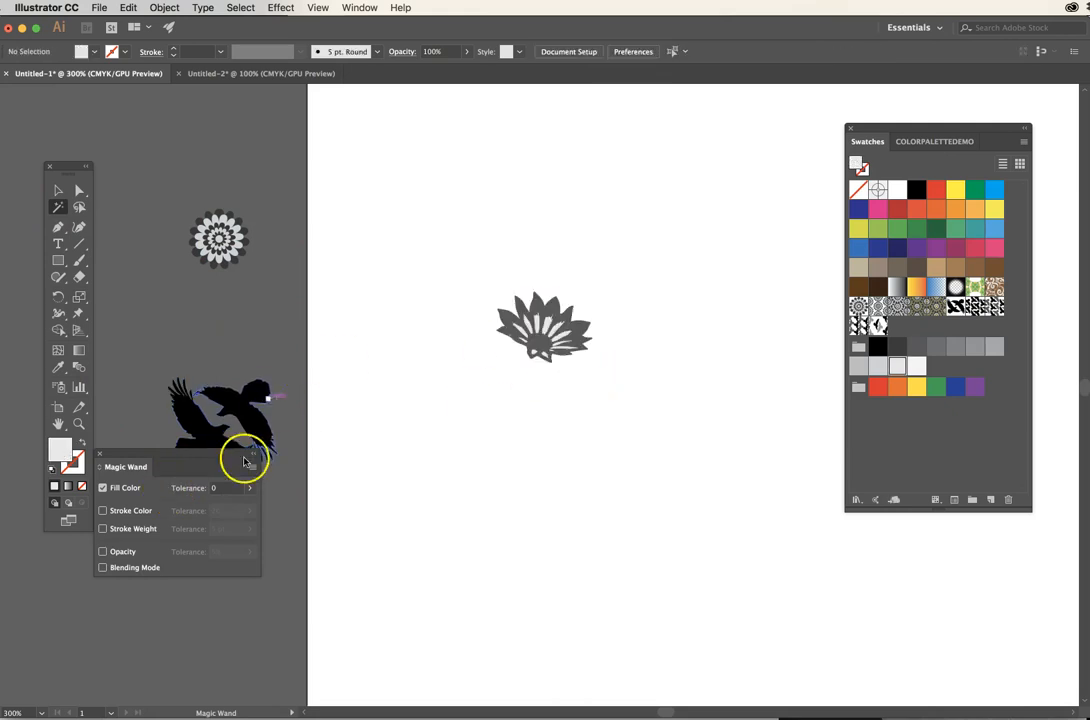
pyautogui.click(550, 305)
pyautogui.click(541, 318)
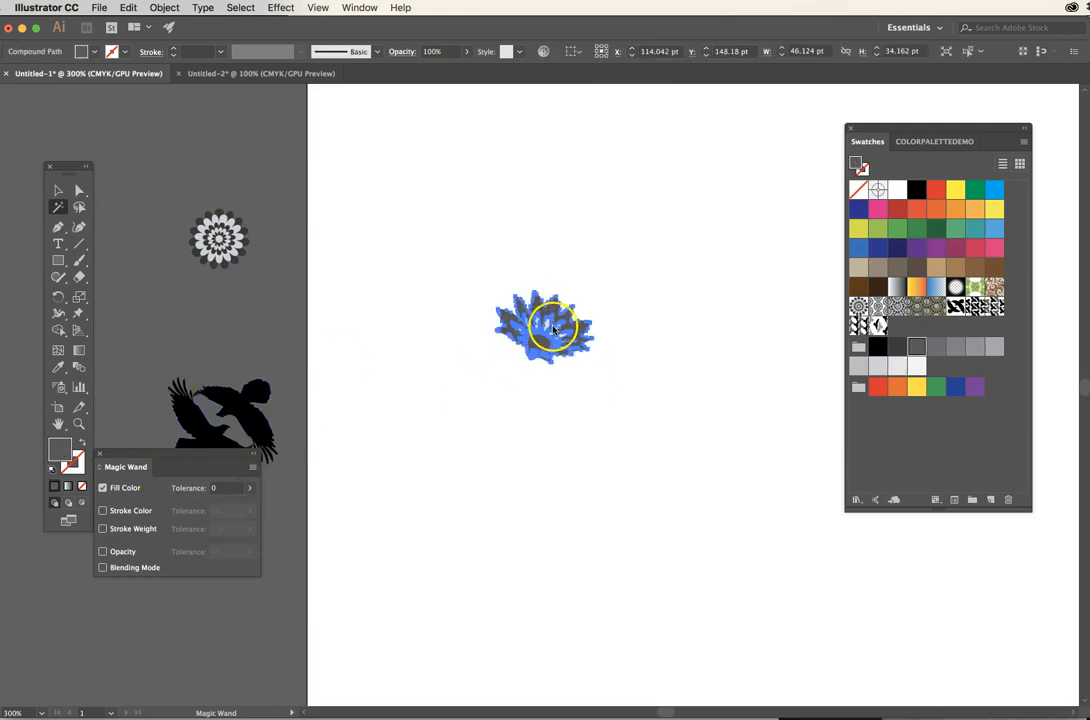
pyautogui.click(548, 326)
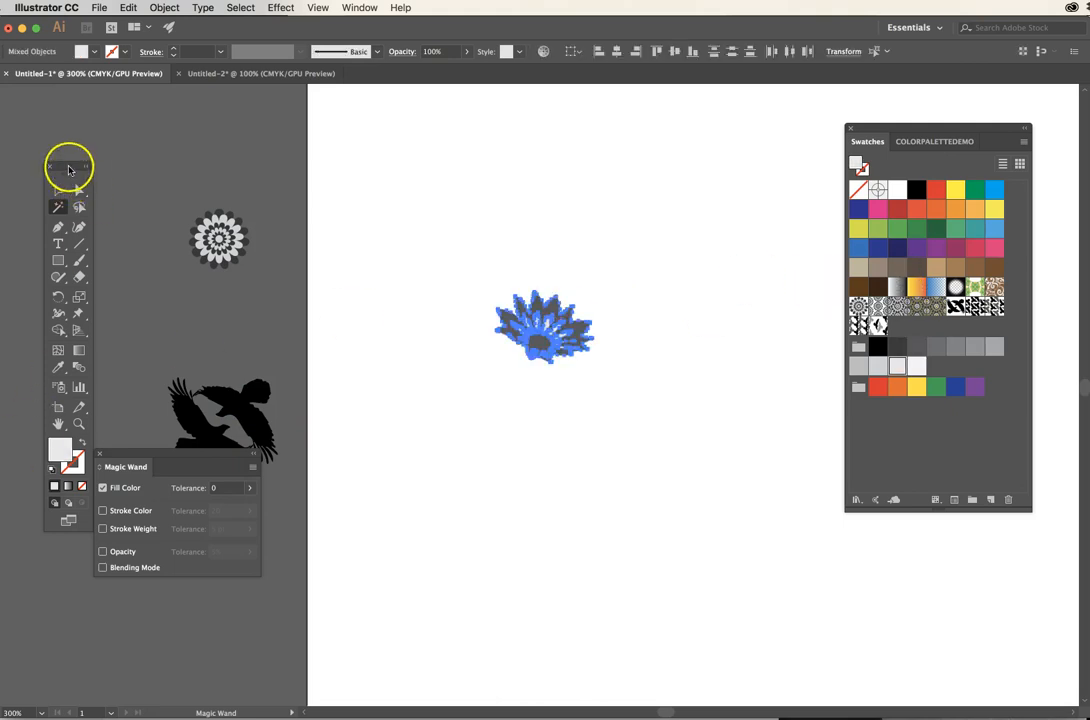
# - Move the floating toolbar onto the artboard beside the half flower and clear the selection
pyautogui.moveTo(66, 166); pyautogui.dragTo(404, 158)
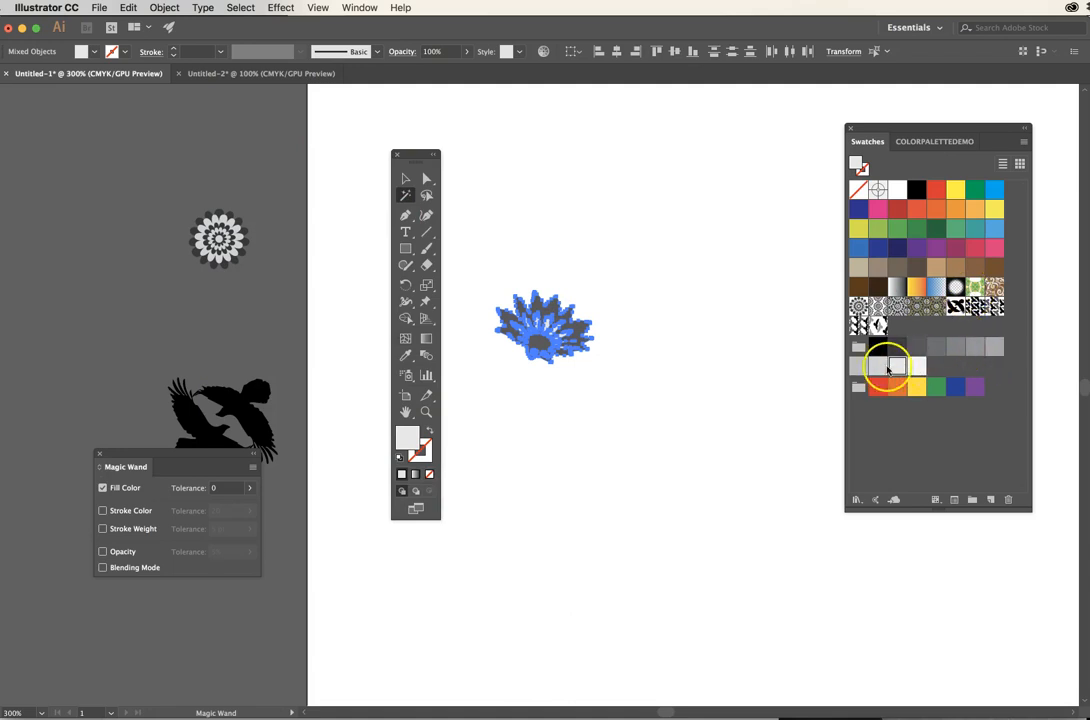
pyautogui.click(567, 284)
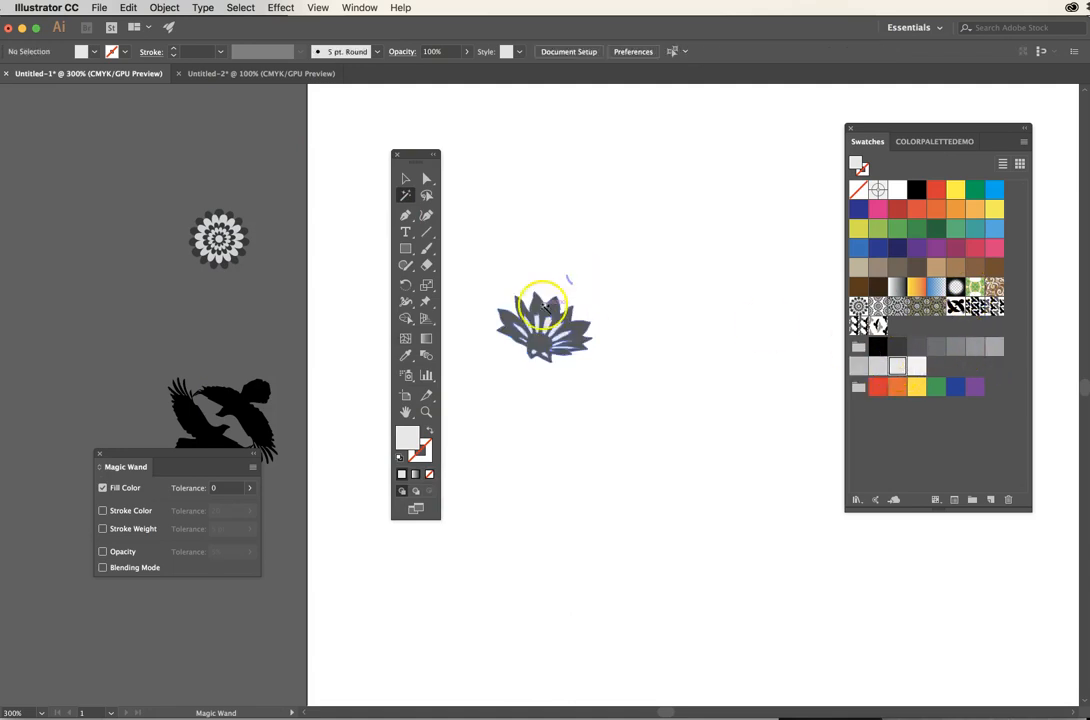
# - Select the half flower's dark petal shape by fill color, apply the dark gray swatch from the grays group, and deselect it
pyautogui.click(550, 303)
pyautogui.click(898, 349)
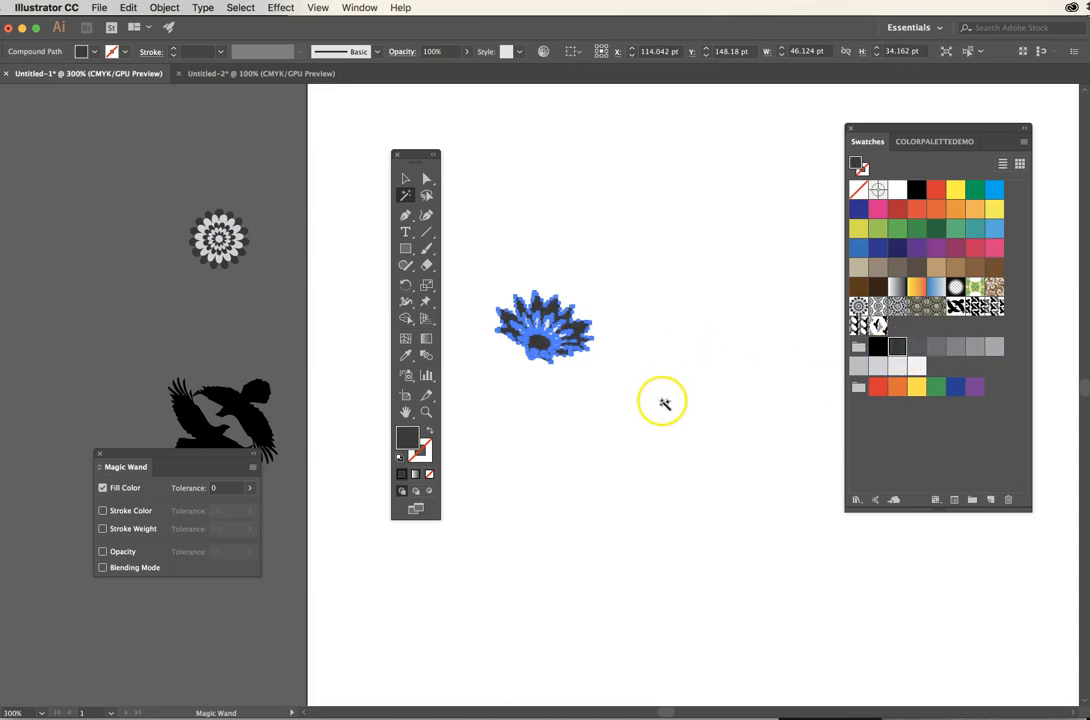
pyautogui.click(664, 402)
# - Duplicate the half flower directly below the original, rotate the copy 180 degrees, and deselect it
pyautogui.click(409, 181)
pyautogui.moveTo(550, 325); pyautogui.dragTo(479, 404)
pyautogui.press('r')
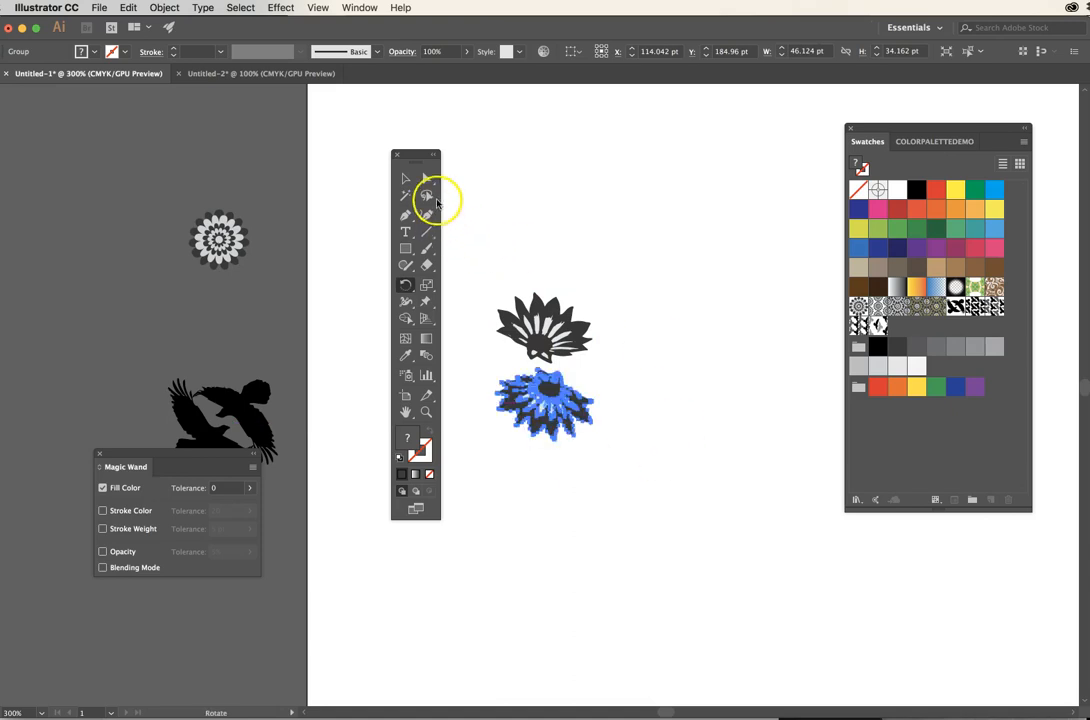
pyautogui.click(413, 183)
pyautogui.click(509, 205)
# - Move the rotated copy up until its base meets the base of the original half flower, and deselect it
pyautogui.keyDown('super'); pyautogui.click(575, 408); pyautogui.keyUp('super')
pyautogui.moveTo(588, 403)
pyautogui.mouseDown()
pyautogui.moveTo(625, 386)
pyautogui.moveTo(690, 397)
pyautogui.moveTo(583, 383)
pyautogui.mouseUp()
pyautogui.click(631, 450)
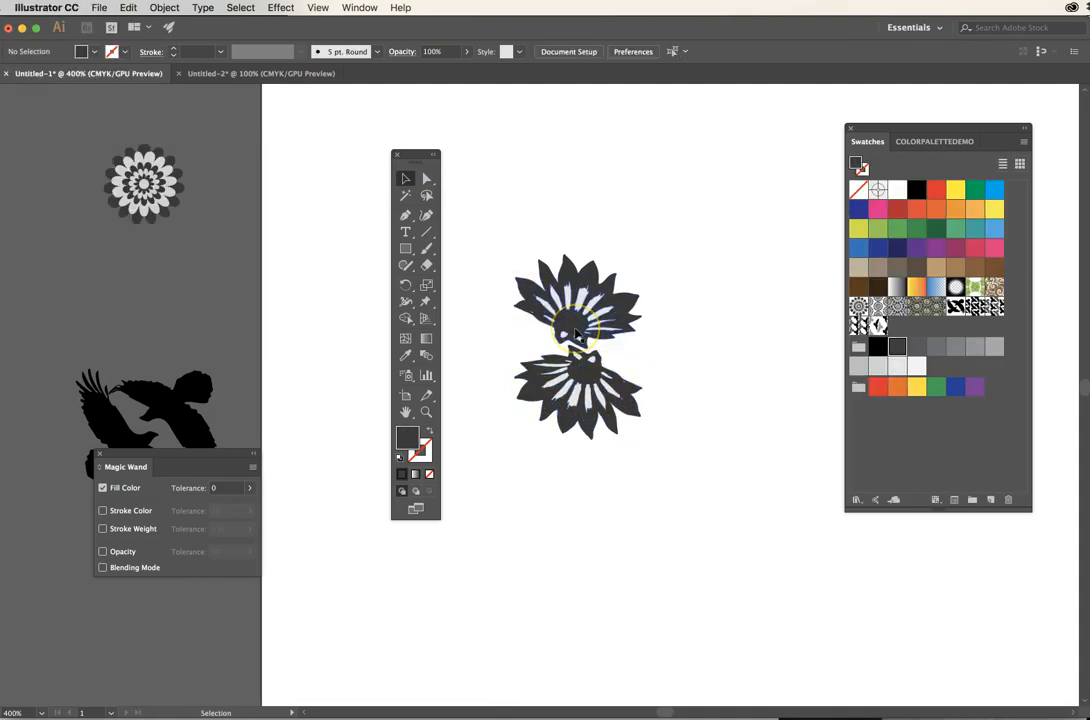
# - Select both half flowers and create a copy of the pair rotated 90 degrees about their shared center
pyautogui.moveTo(517, 253); pyautogui.dragTo(652, 452)
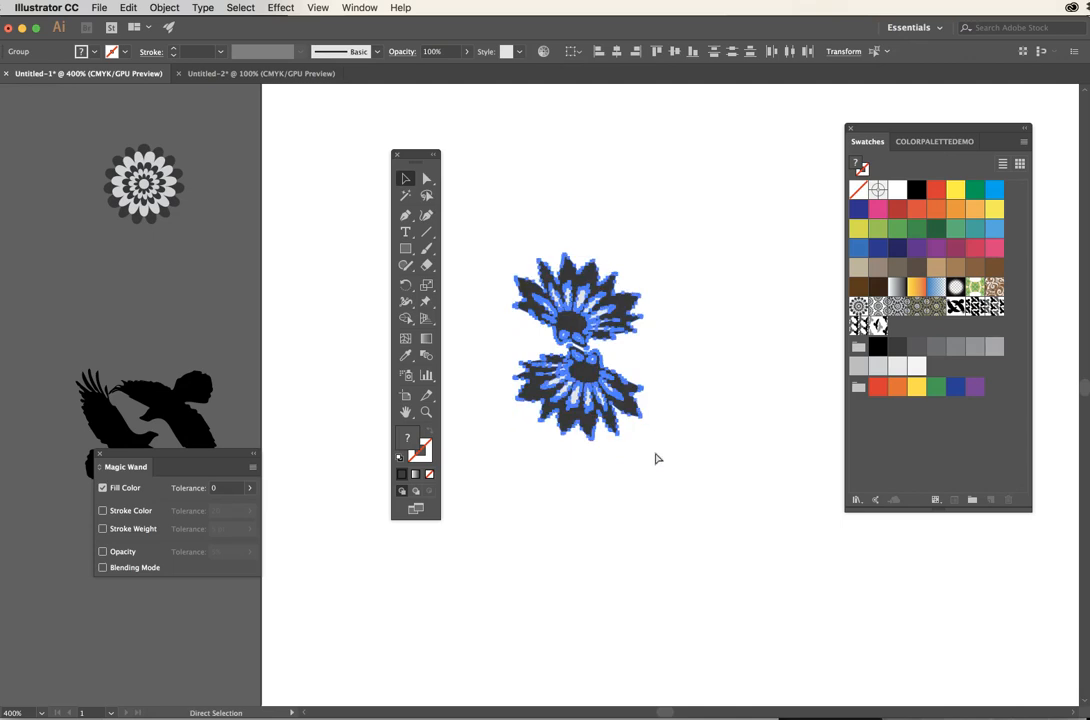
pyautogui.press('super+g')
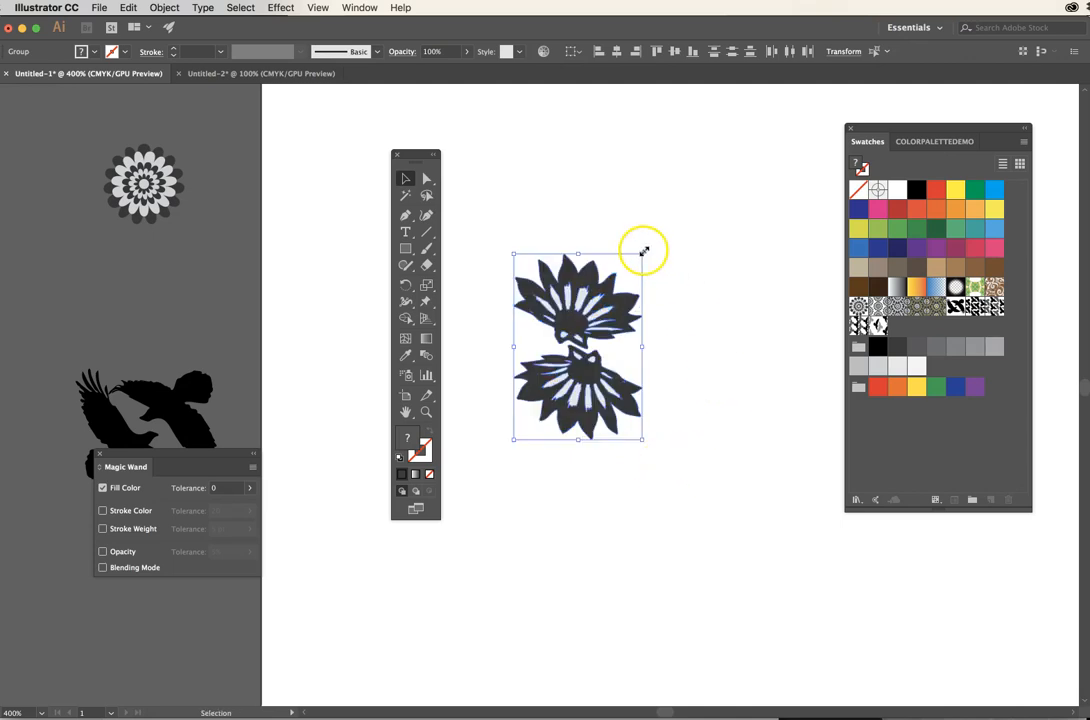
pyautogui.moveTo(645, 248); pyautogui.dragTo(669, 387)
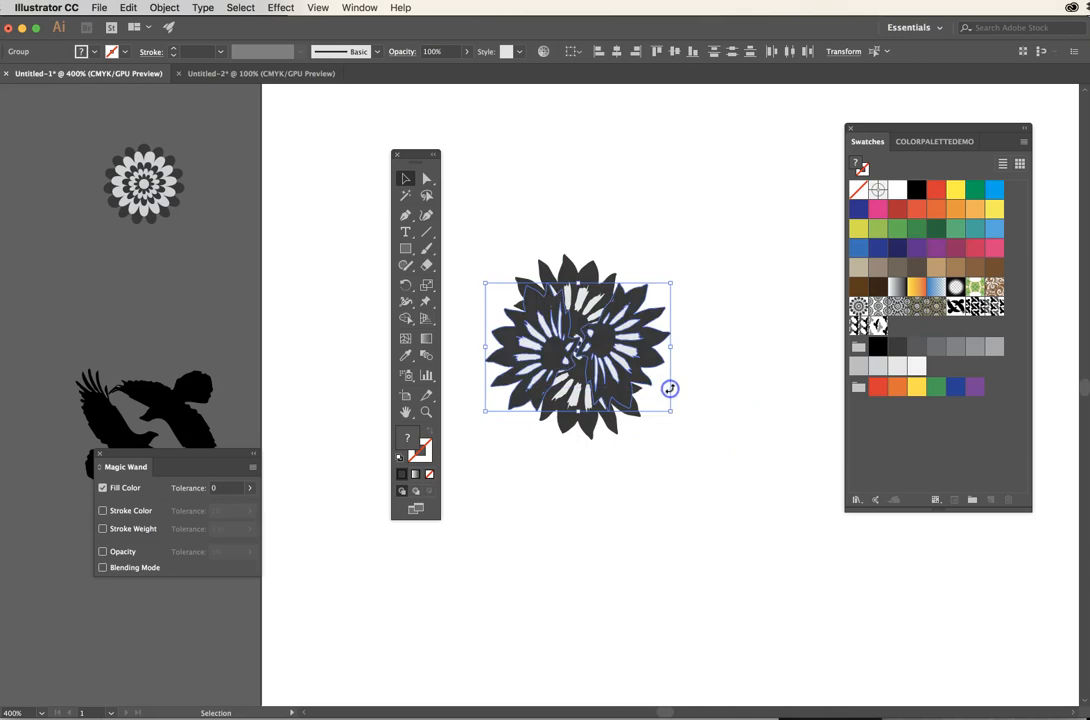
# - Lower the opacity of the rotated flower pair to 40% and clear the selection
pyautogui.click(466, 51)
pyautogui.moveTo(433, 70); pyautogui.dragTo(433, 70)
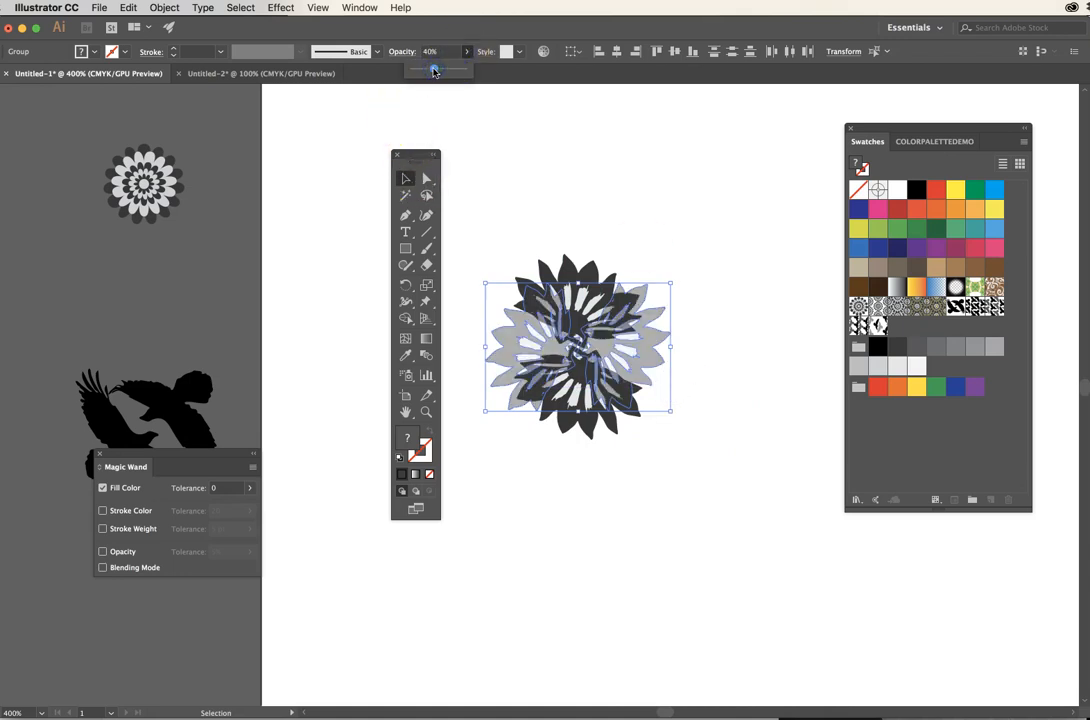
pyautogui.click(783, 360)
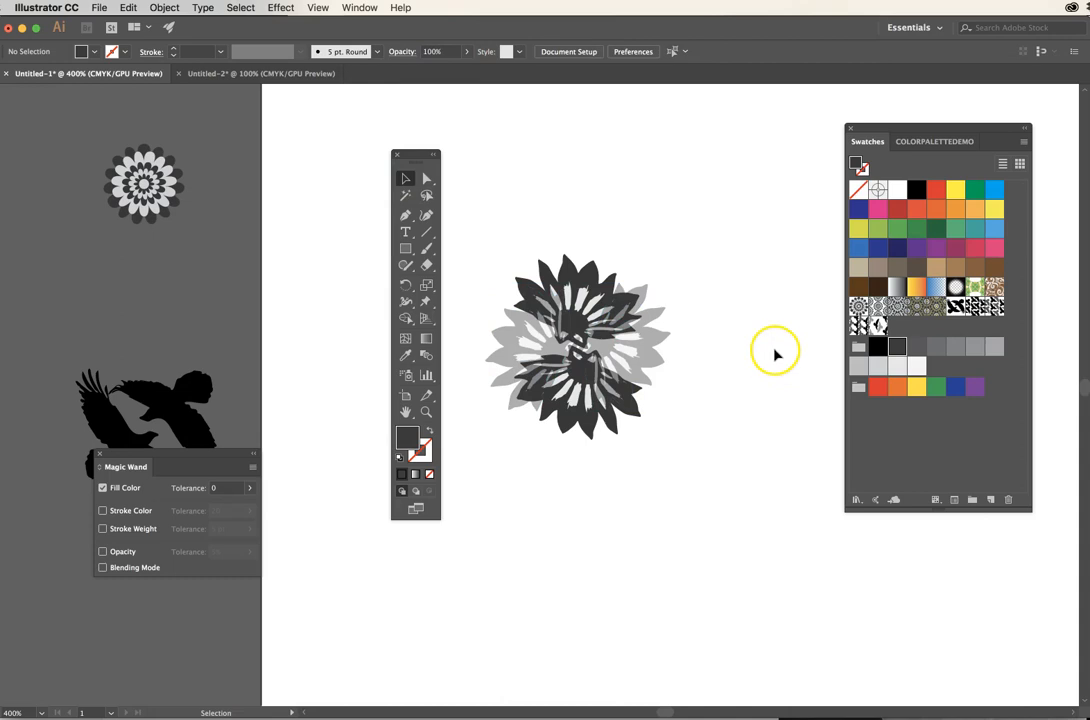
# - Add the half-flower motif as a new pattern swatch, and store the half flower on the pasteboard above the round flower
pyautogui.click(549, 219)
pyautogui.keyDown('alt'); pyautogui.keyDown('super'); pyautogui.click(635, 397); pyautogui.keyUp('super'); pyautogui.keyUp('alt')
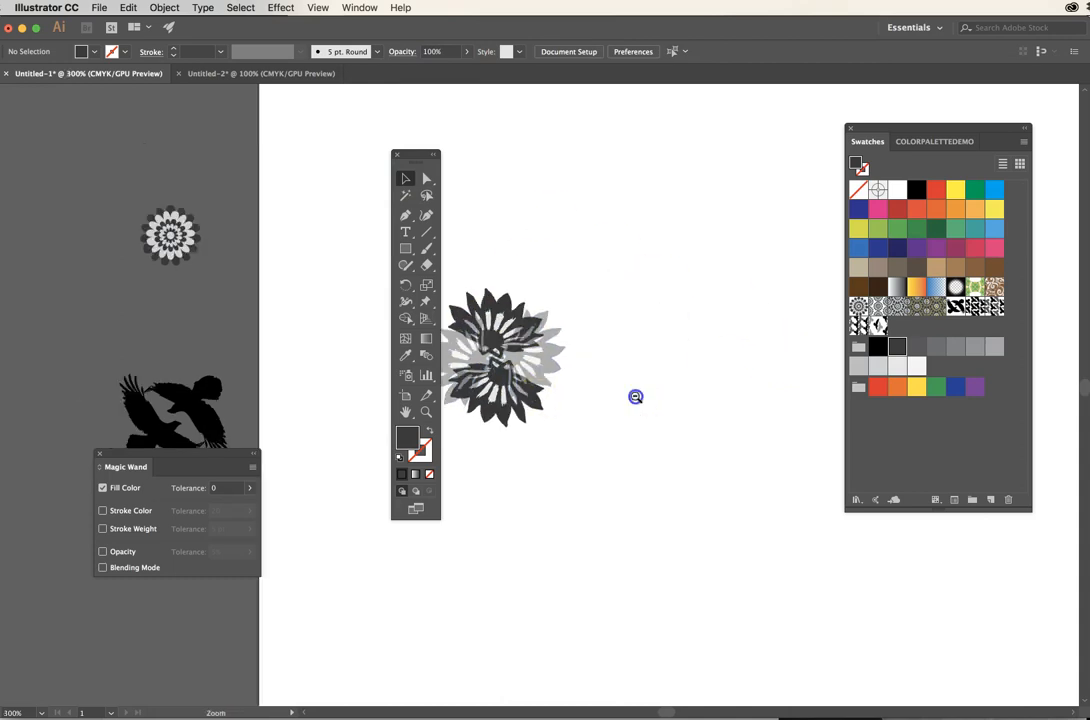
pyautogui.keyDown('alt'); pyautogui.keyDown('super'); pyautogui.click(637, 397); pyautogui.keyUp('super'); pyautogui.keyUp('alt')
pyautogui.keyDown('alt'); pyautogui.keyDown('super'); pyautogui.click(503, 394); pyautogui.keyUp('super'); pyautogui.keyUp('alt')
pyautogui.moveTo(579, 371); pyautogui.dragTo(676, 311)
pyautogui.moveTo(552, 275); pyautogui.dragTo(912, 330)
pyautogui.click(606, 375)
pyautogui.moveTo(660, 303); pyautogui.dragTo(481, 198)
pyautogui.click(526, 525)
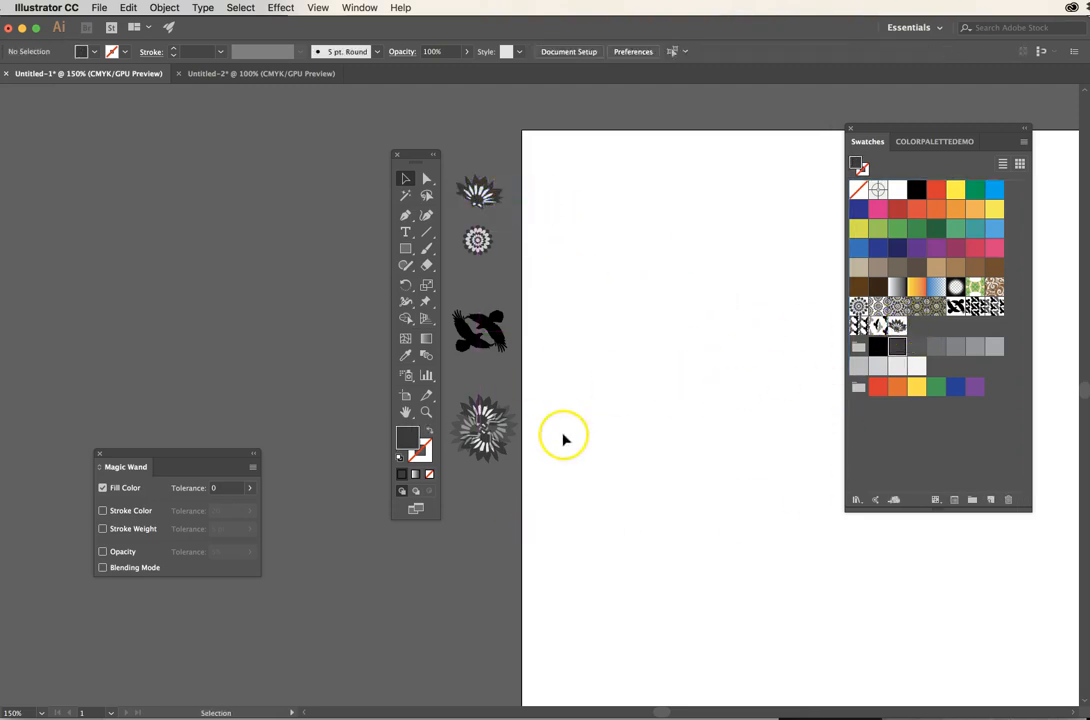
# - Open the new half-flower pattern swatch for editing and name it Lotus 01
pyautogui.moveTo(893, 324); pyautogui.dragTo(462, 412)
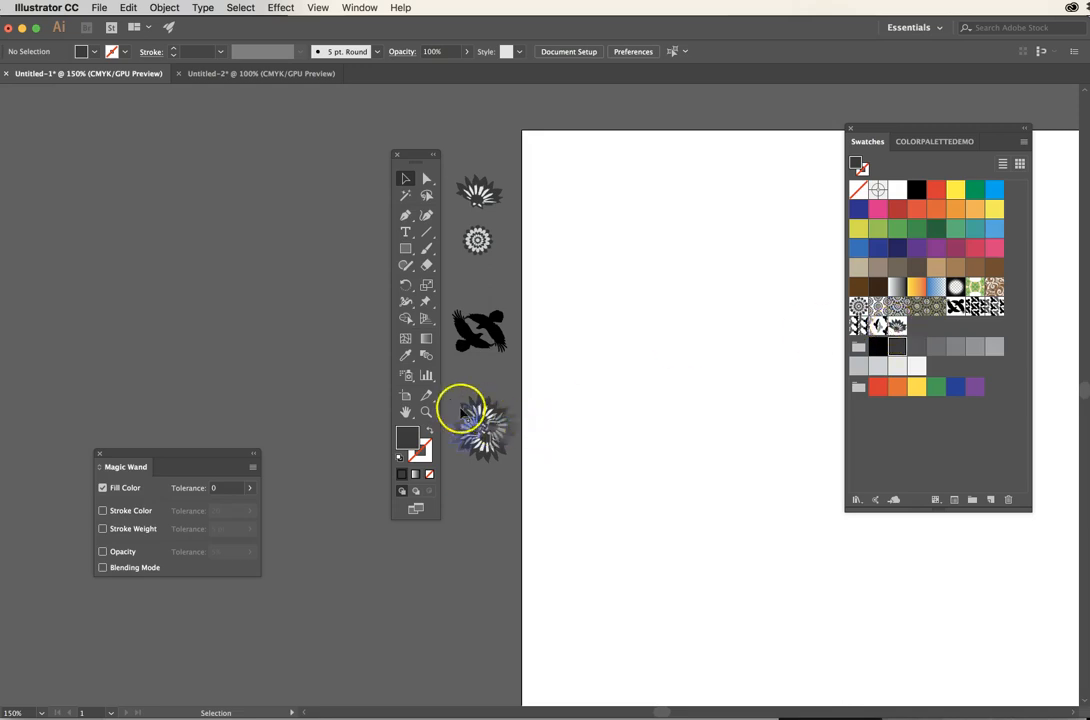
pyautogui.moveTo(812, 323); pyautogui.dragTo(707, 318)
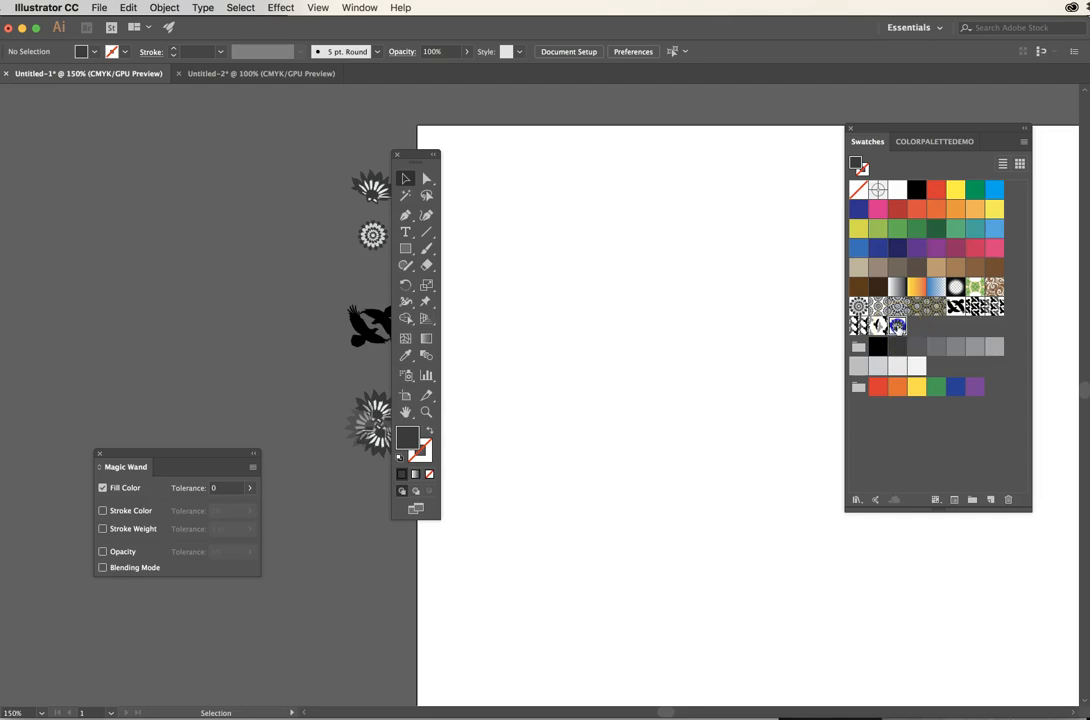
pyautogui.doubleClick(895, 326)
pyautogui.click(309, 241)
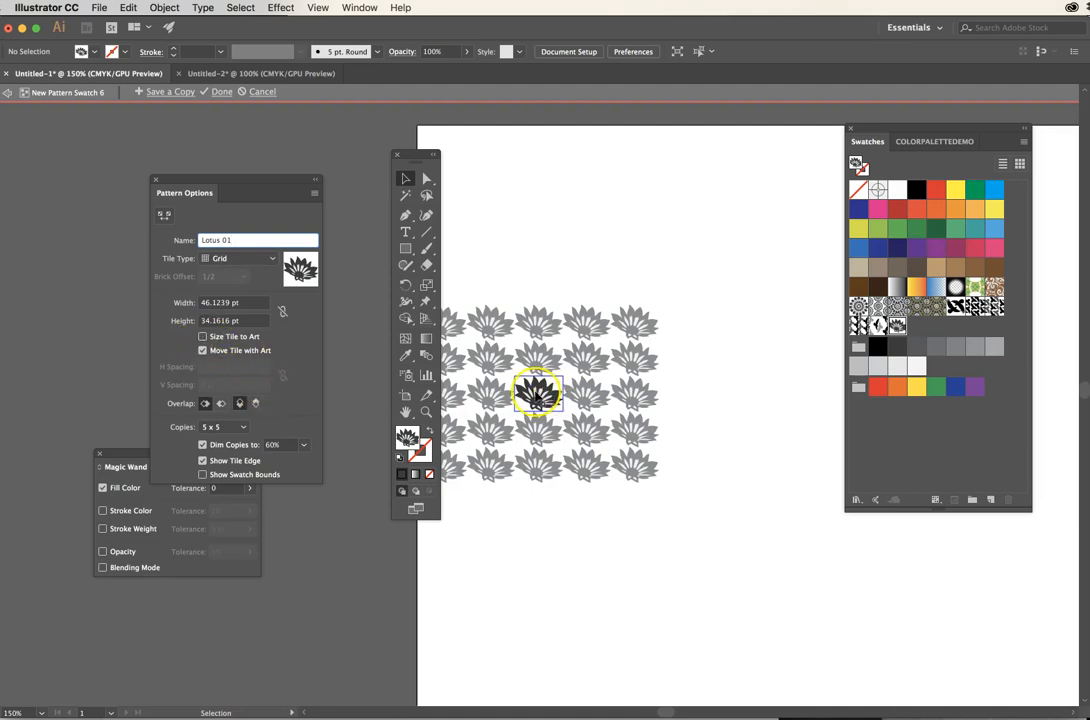
# - Scale the tile's half flower to about half size and place a copy rotated 180 degrees beneath it
pyautogui.click(537, 395)
pyautogui.press('super+equal')
pyautogui.click(603, 360)
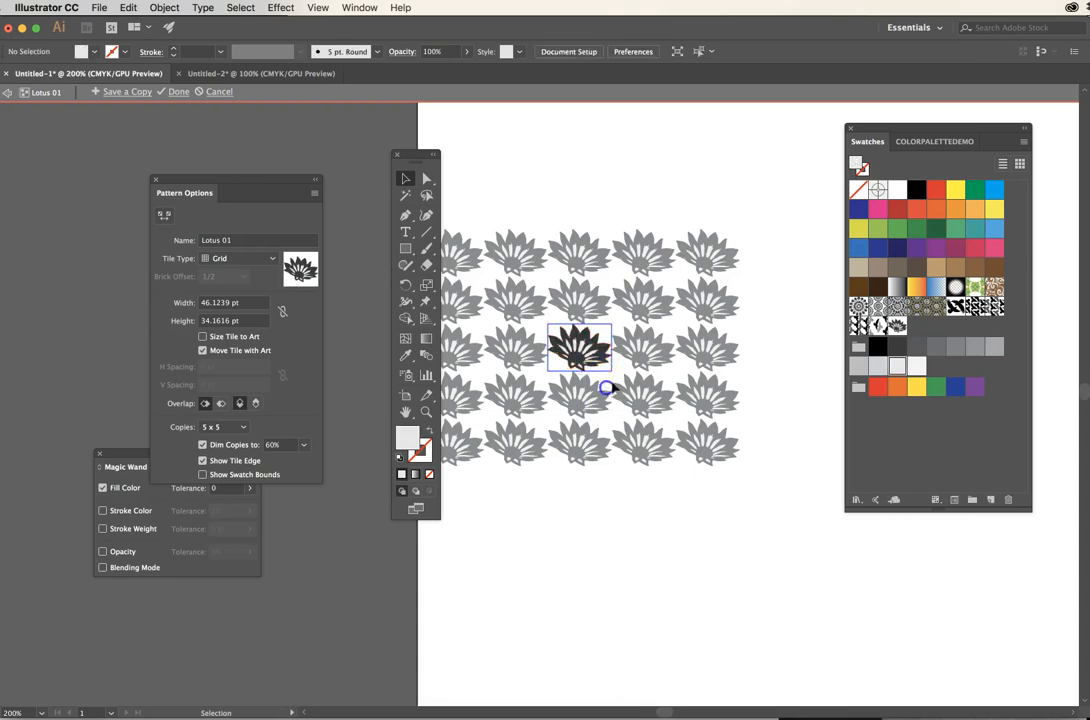
pyautogui.press('super+equal')
pyautogui.press('super+equal')
pyautogui.click(588, 327)
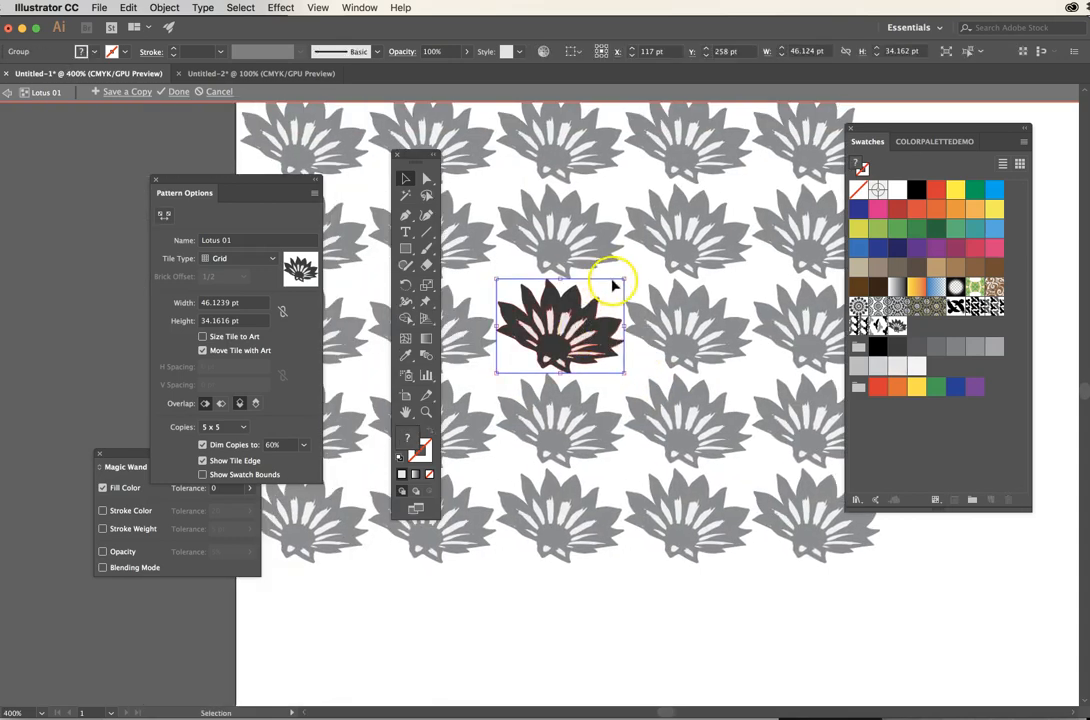
pyautogui.moveTo(624, 279); pyautogui.dragTo(560, 373)
pyautogui.press('r')
pyautogui.press('v')
pyautogui.click(643, 409)
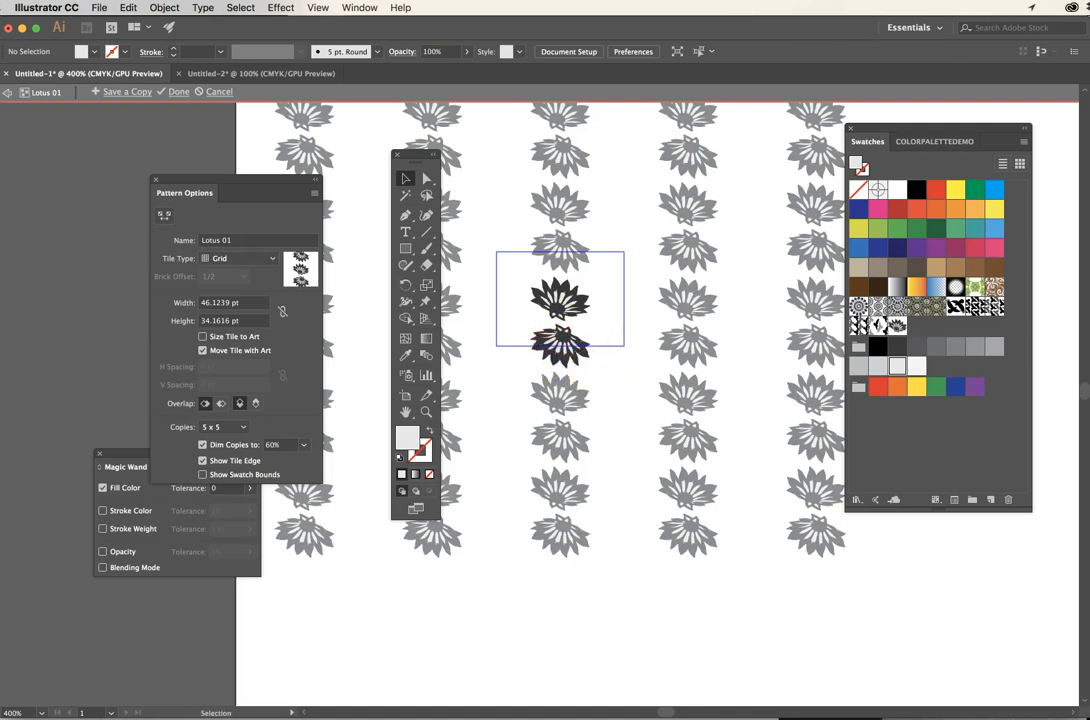
# - Move the rotated half flower up in the pattern tile until it meets the upper one, and deselect it
pyautogui.keyDown('super'); pyautogui.click(572, 363); pyautogui.keyUp('super')
pyautogui.keyDown('super'); pyautogui.click(568, 366); pyautogui.keyUp('super')
pyautogui.moveTo(525, 372); pyautogui.dragTo(704, 320)
pyautogui.moveTo(655, 373); pyautogui.dragTo(656, 341)
pyautogui.click(754, 377)
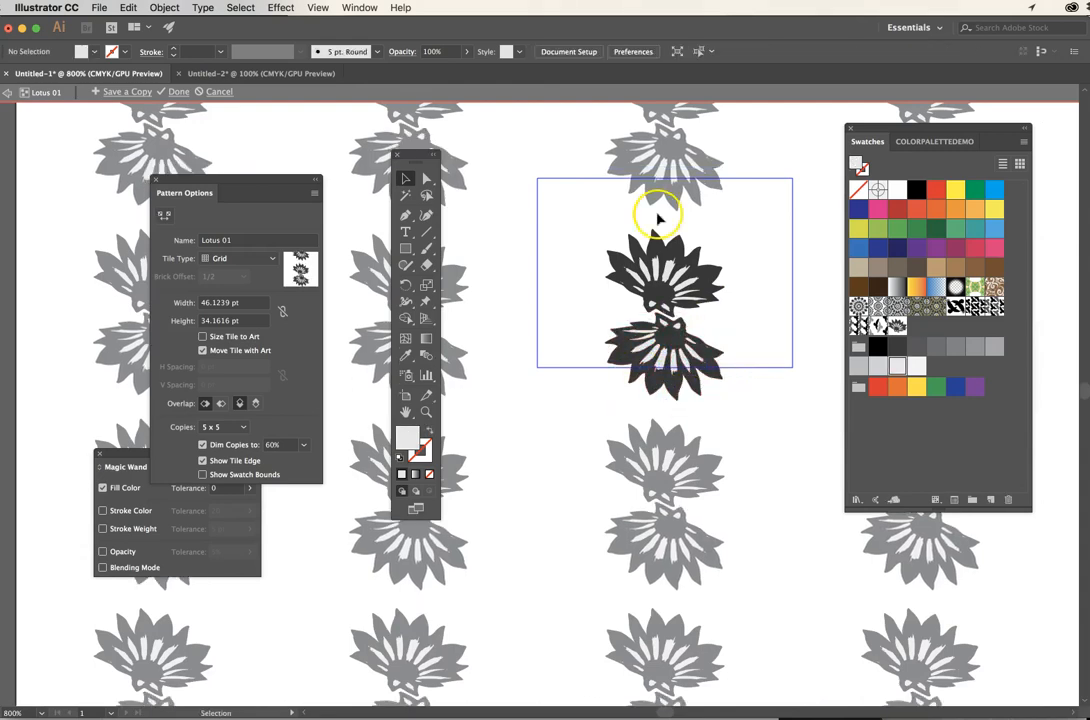
# - Select all the tile artwork and enlarge both half flowers together from their center to about 27.7 pt wide
pyautogui.press('super+a')
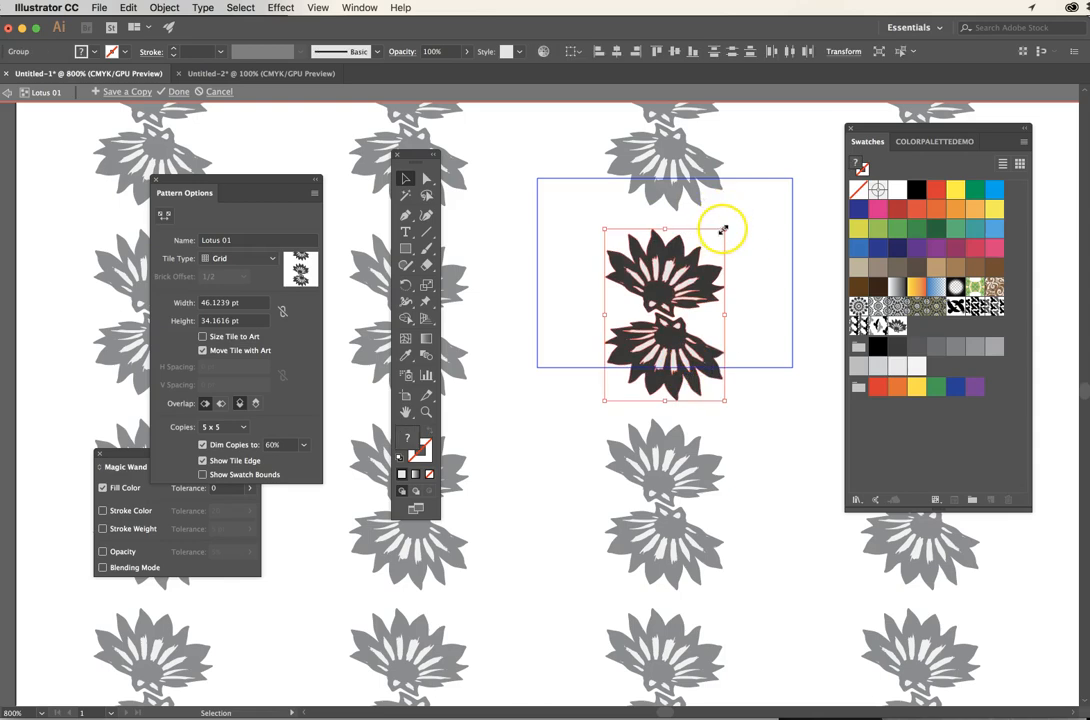
pyautogui.moveTo(722, 229); pyautogui.dragTo(750, 204)
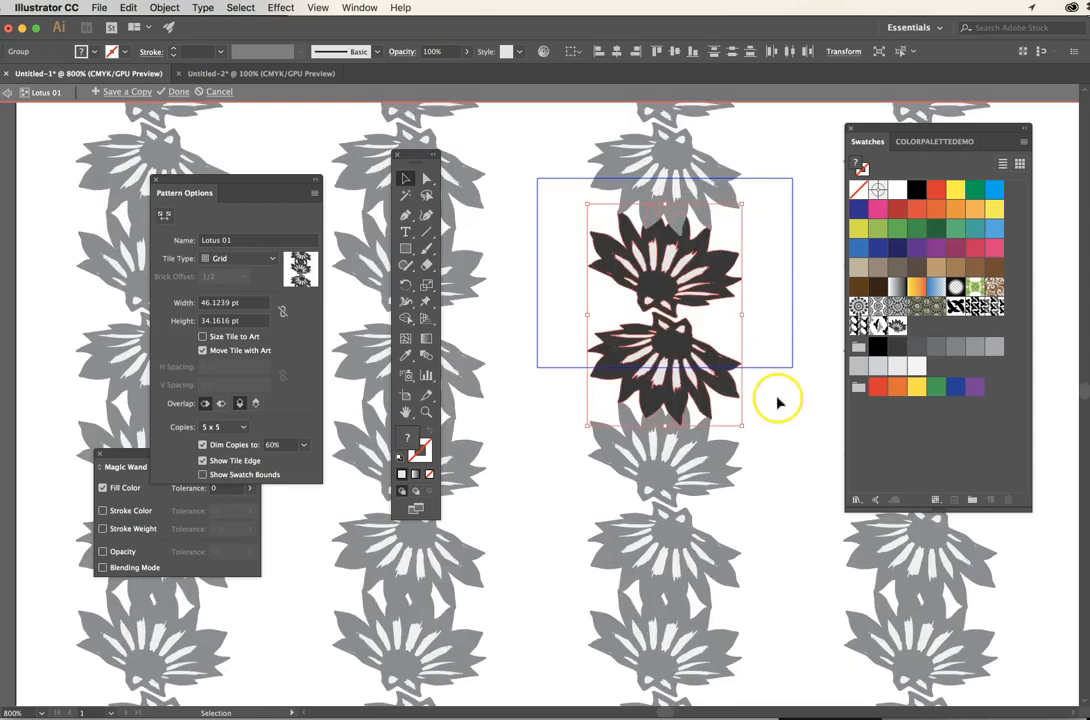
pyautogui.click(779, 403)
# - Size the pattern tile to the art and save a copy of the pattern as Lotus 02
pyautogui.press('super+space')
pyautogui.keyDown('alt'); pyautogui.keyDown('super'); pyautogui.click(641, 383); pyautogui.keyUp('super'); pyautogui.keyUp('alt')
pyautogui.keyDown('alt'); pyautogui.keyDown('super'); pyautogui.click(635, 382); pyautogui.keyUp('super'); pyautogui.keyUp('alt')
pyautogui.keyDown('alt'); pyautogui.keyDown('super'); pyautogui.click(635, 383); pyautogui.keyUp('super'); pyautogui.keyUp('alt')
pyautogui.moveTo(598, 396); pyautogui.dragTo(776, 395)
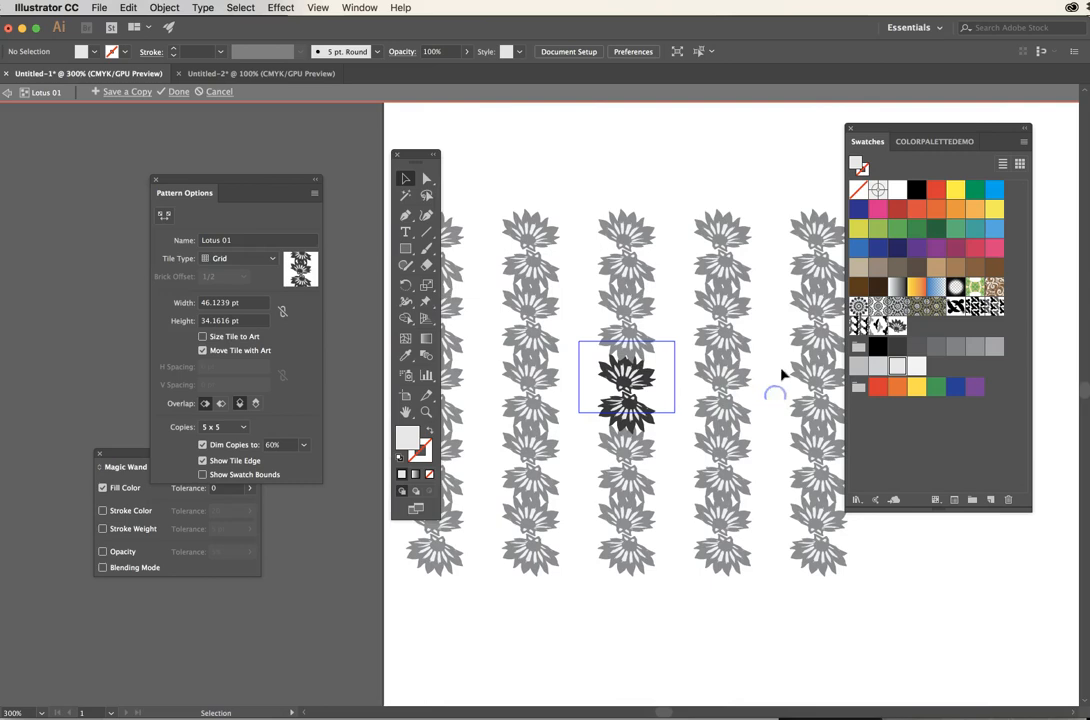
pyautogui.click(203, 337)
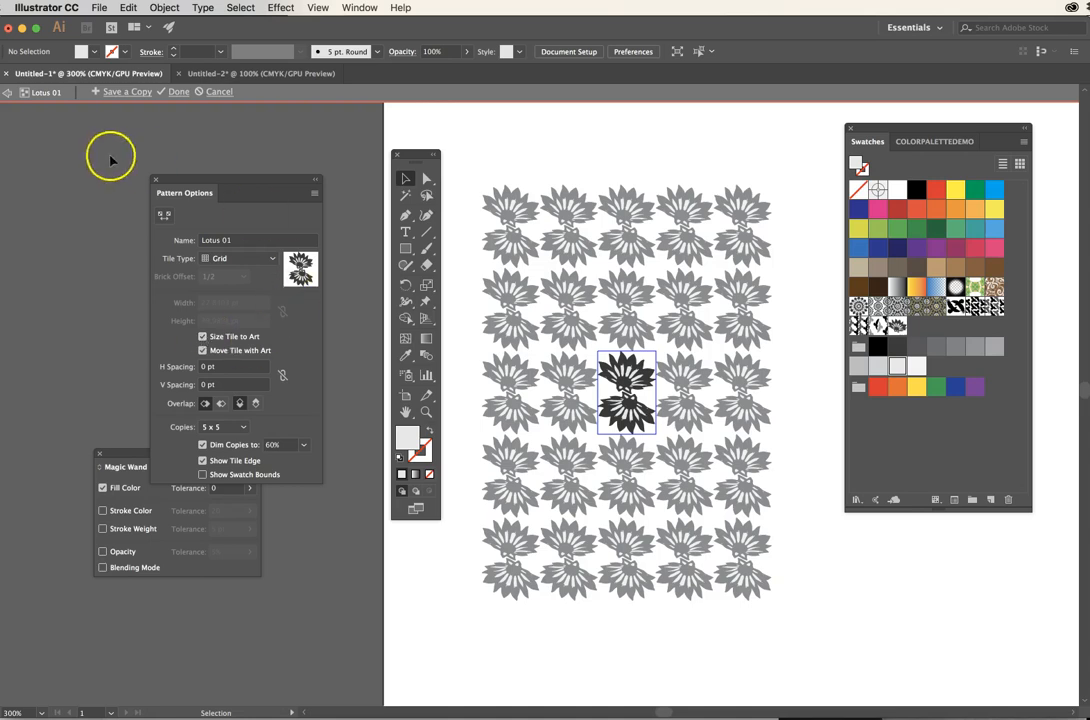
pyautogui.click(117, 92)
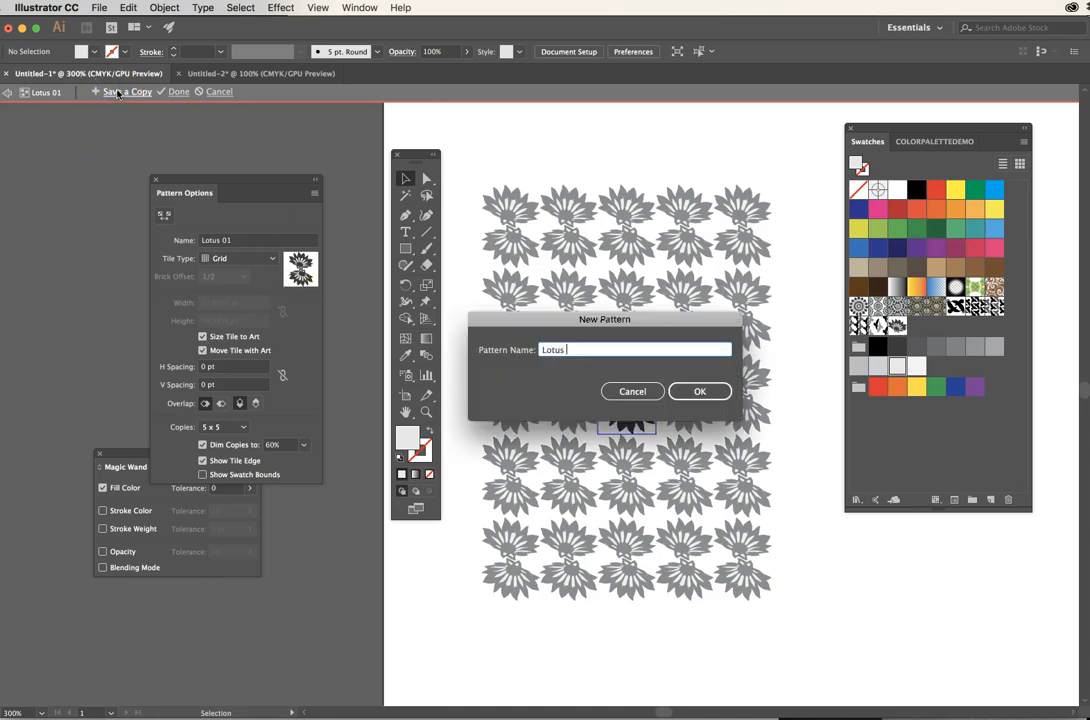
pyautogui.write('Lotus 02')
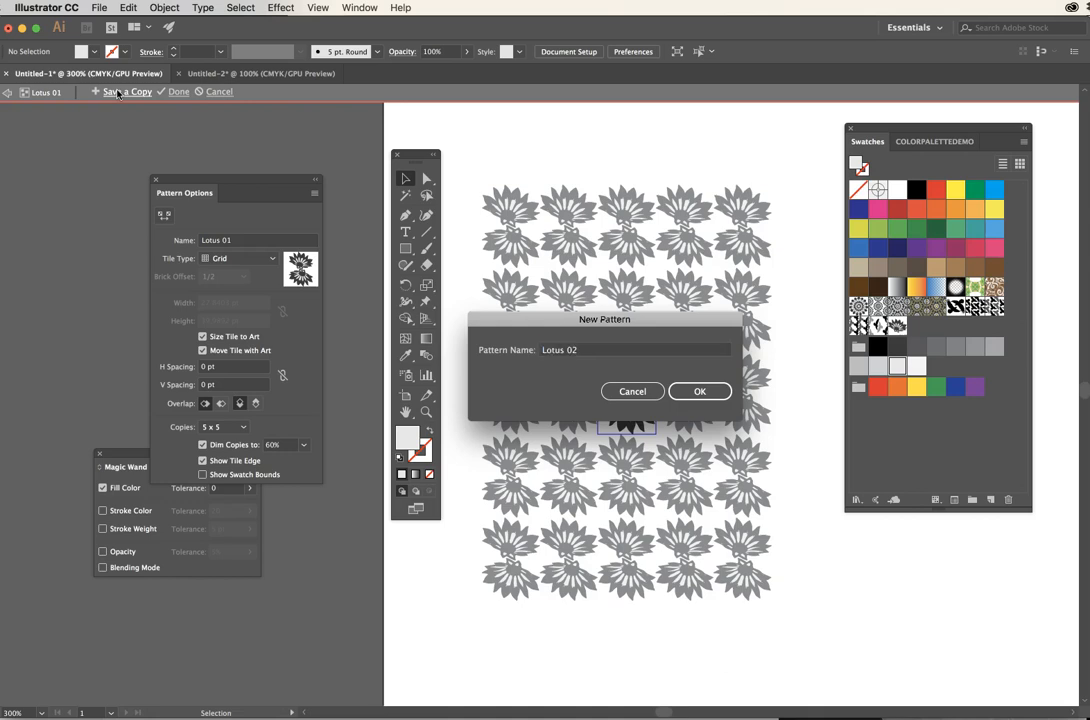
pyautogui.press('Return')
# - Select both half flowers in the tile and add a copy of the pair rotated 90 degrees, forming a full flower
pyautogui.click(625, 382)
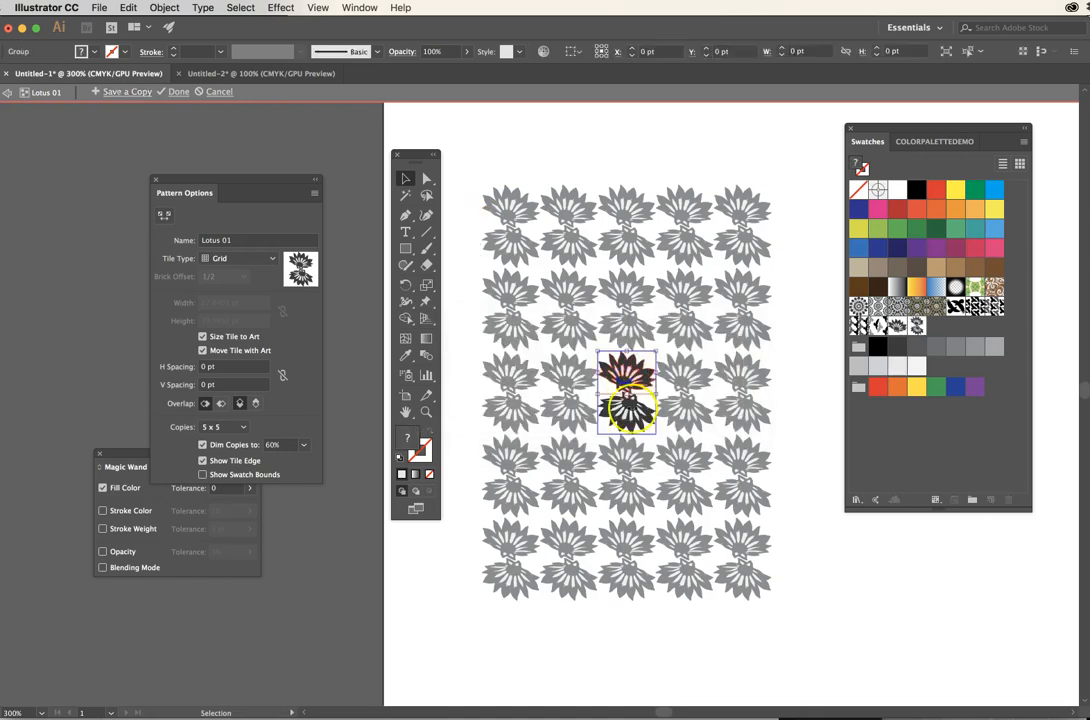
pyautogui.press('super')
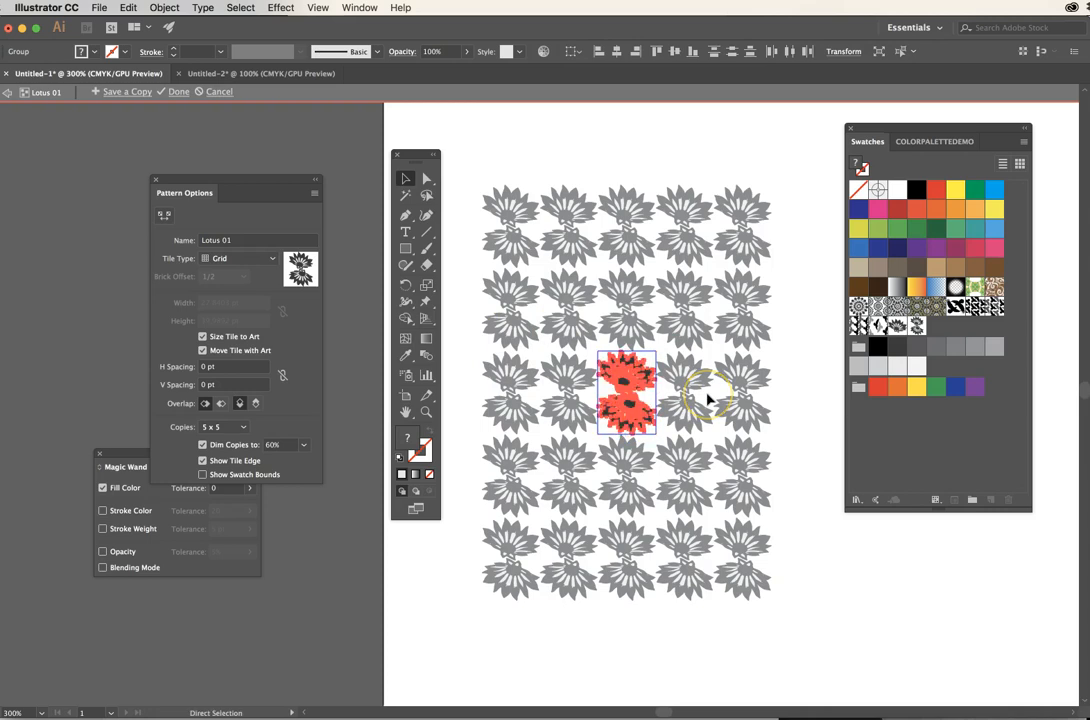
pyautogui.moveTo(660, 343); pyautogui.dragTo(694, 422)
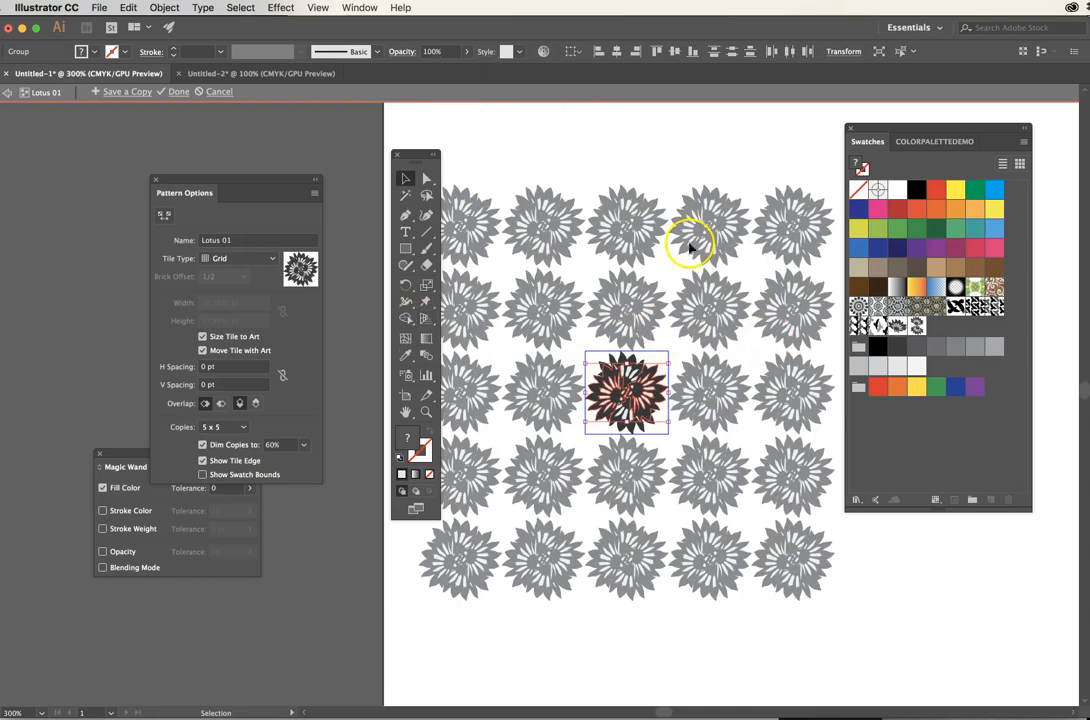
# - Select the two sideways half flowers in the tile, set their opacity to 59%, and deselect them
pyautogui.click(706, 414)
pyautogui.click(645, 413)
pyautogui.click(694, 347)
pyautogui.click(655, 398)
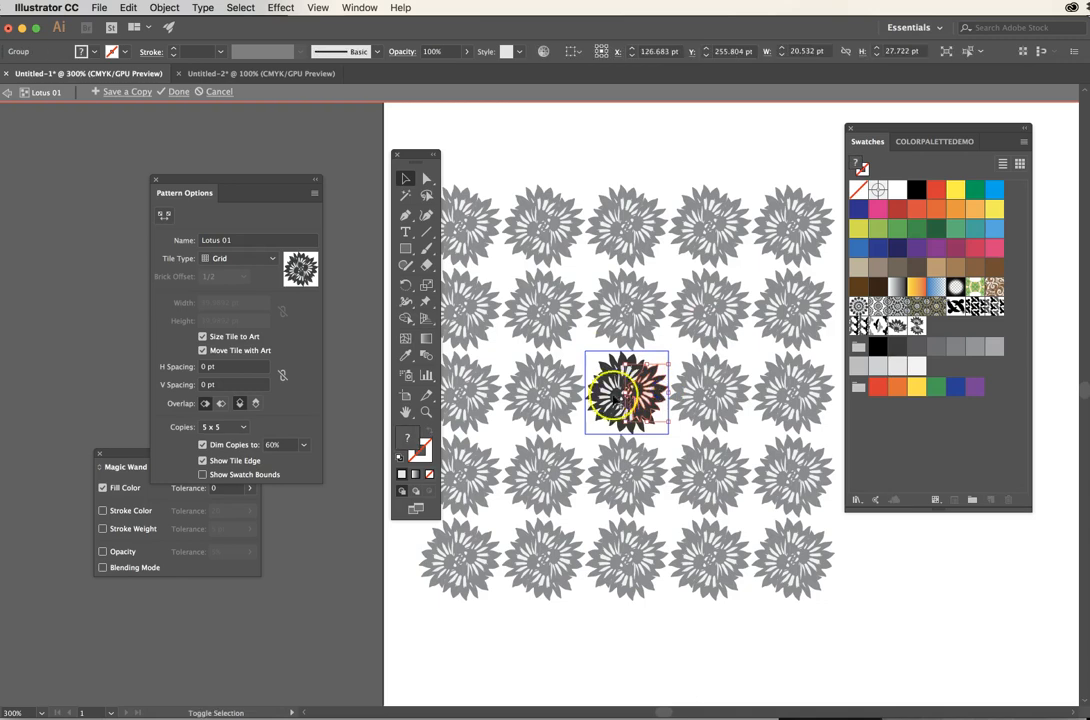
pyautogui.click(465, 51)
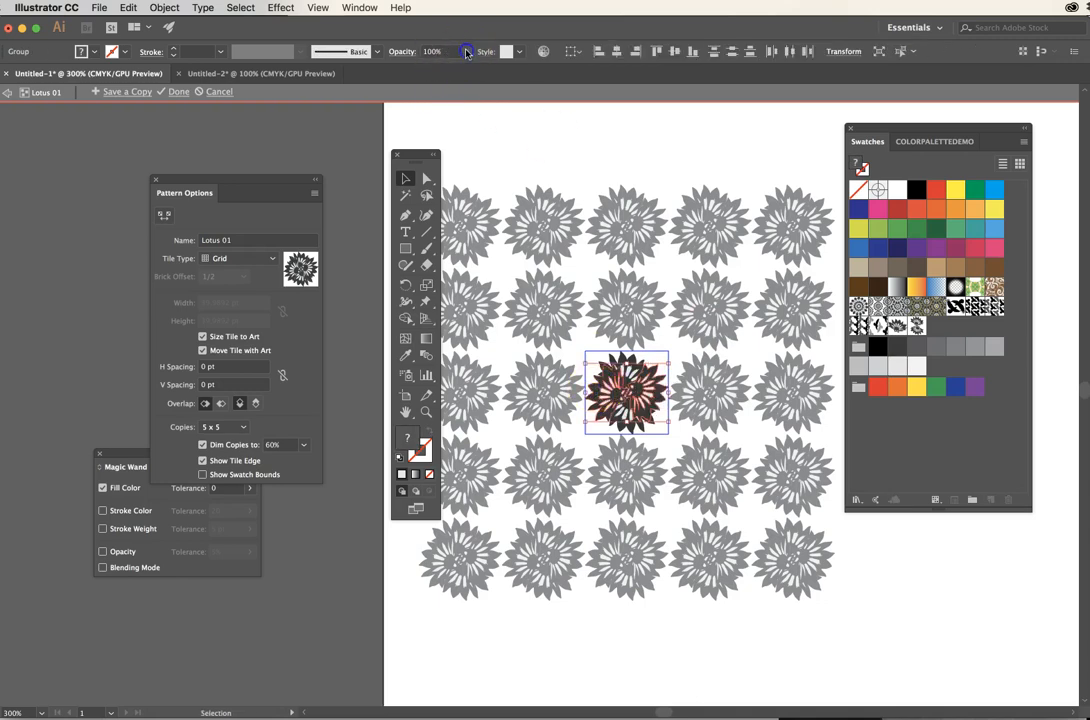
pyautogui.moveTo(443, 70); pyautogui.dragTo(443, 70)
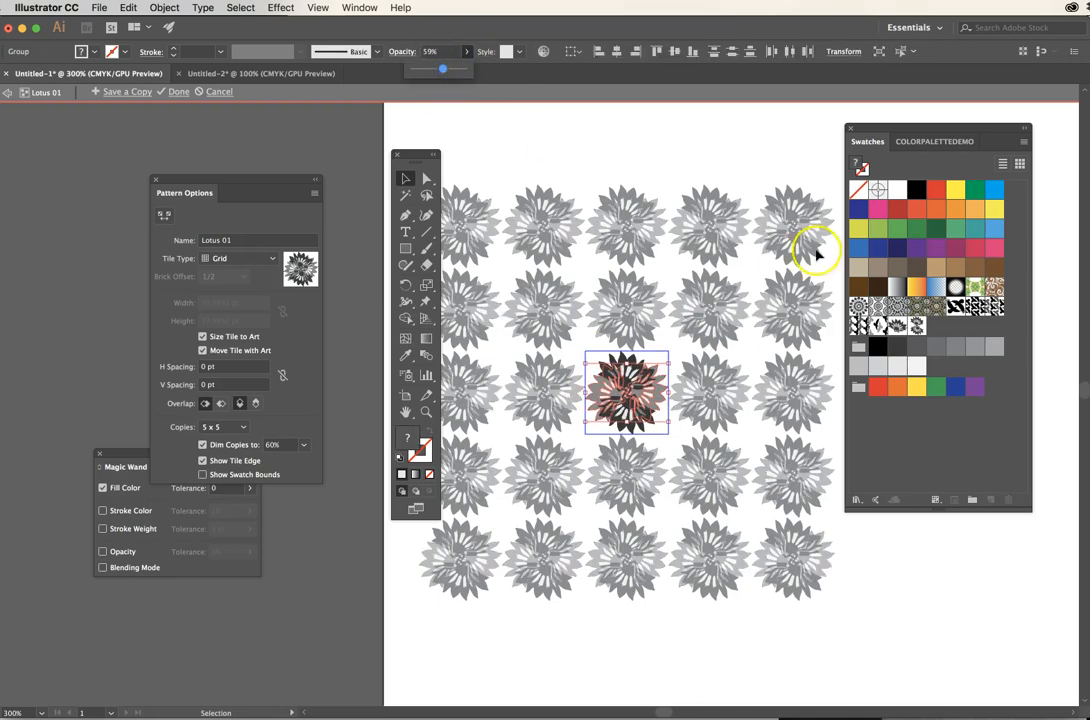
pyautogui.click(817, 251)
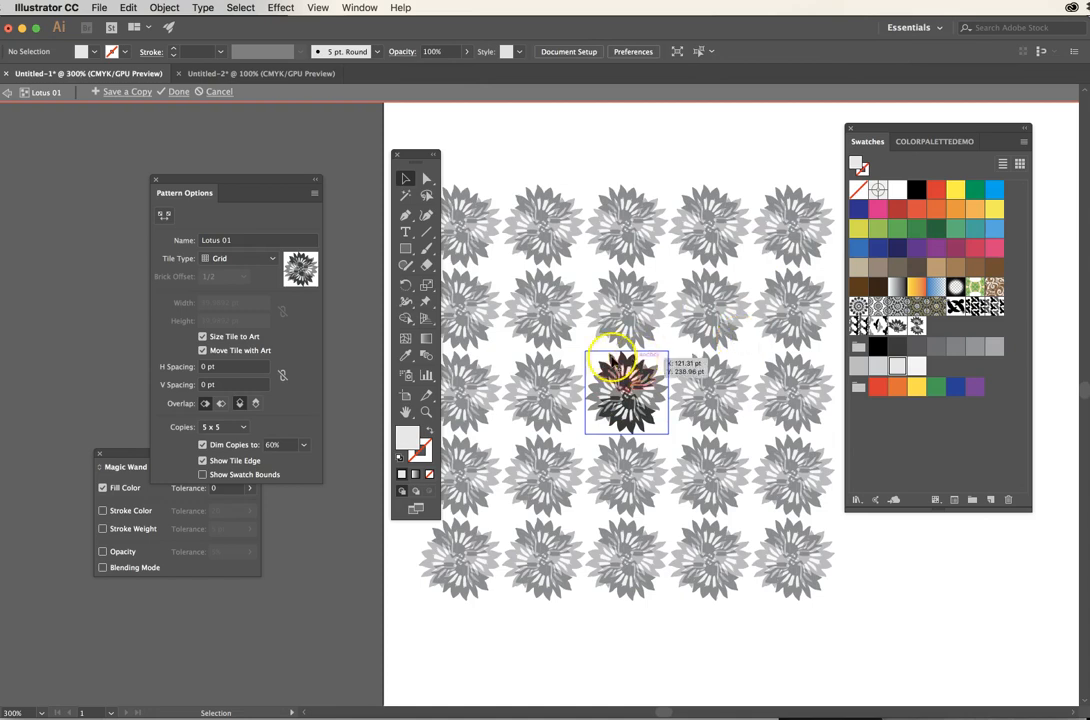
# - Save a copy of the full-flower pattern as Lotus 03 and exit pattern editing without applying changes to Lotus 01
pyautogui.click(122, 91)
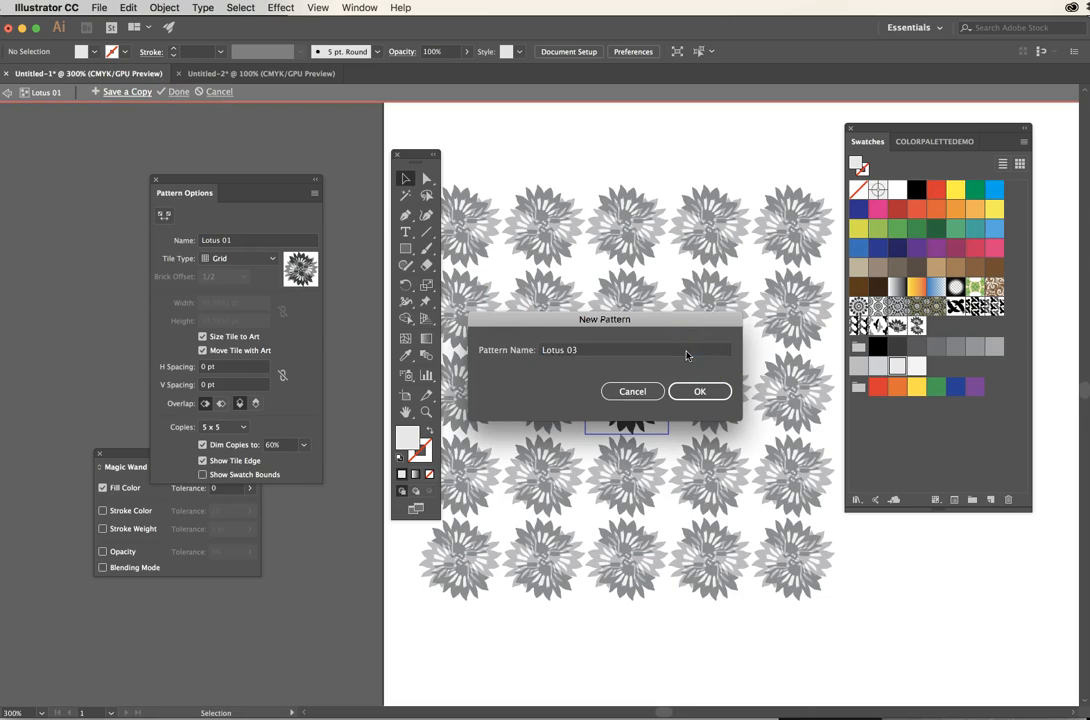
pyautogui.click(700, 391)
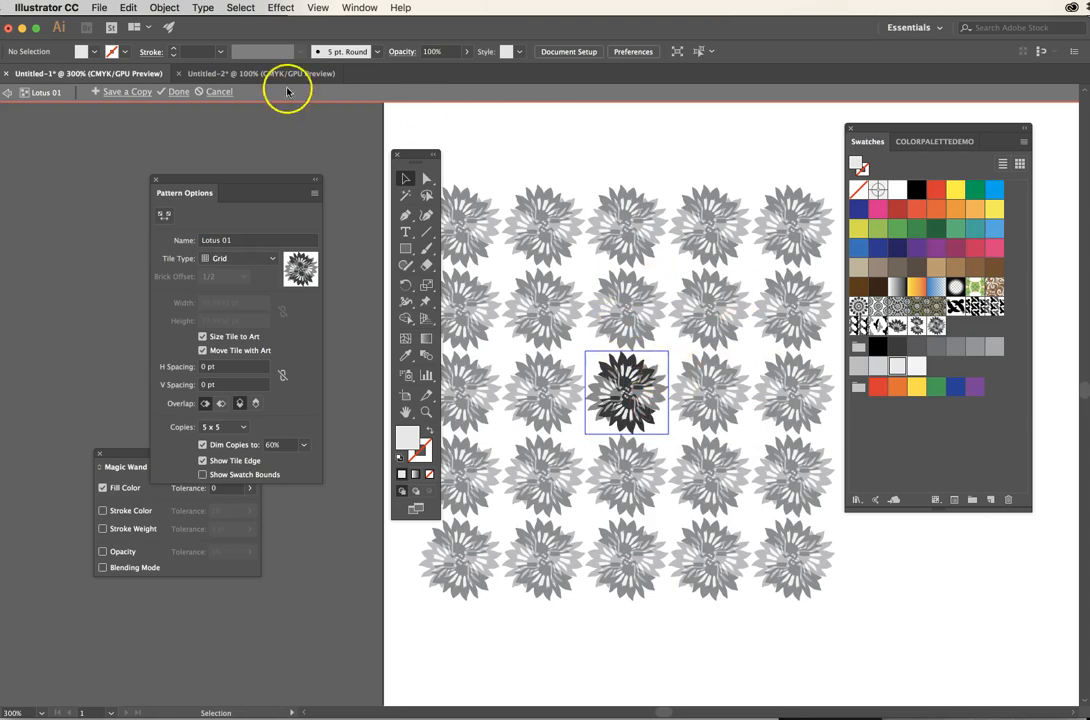
pyautogui.click(212, 92)
# - Draw a square about 190 pt wide near the artboard's upper-left corner and fill it with the first round flower pattern
pyautogui.moveTo(668, 344); pyautogui.dragTo(678, 298)
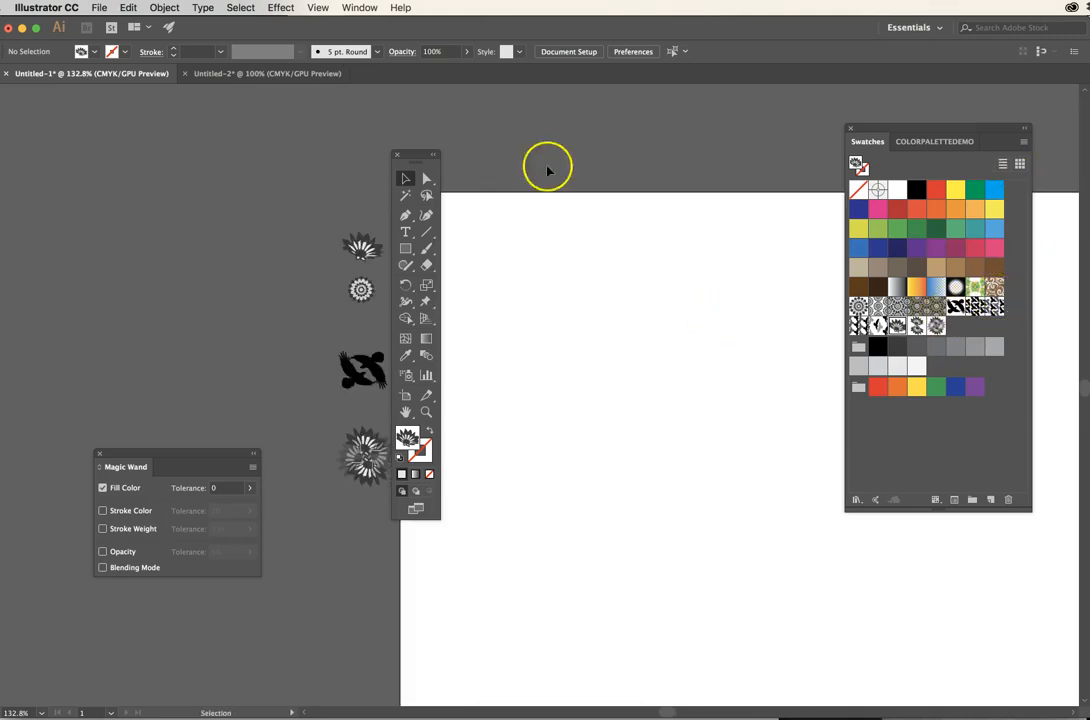
pyautogui.moveTo(416, 155); pyautogui.dragTo(259, 147)
pyautogui.keyDown('alt'); pyautogui.keyDown('super'); pyautogui.click(652, 367); pyautogui.keyUp('super'); pyautogui.keyUp('alt')
pyautogui.keyDown('alt'); pyautogui.keyDown('super'); pyautogui.click(652, 367); pyautogui.keyUp('super'); pyautogui.keyUp('alt')
pyautogui.moveTo(613, 392); pyautogui.dragTo(568, 277)
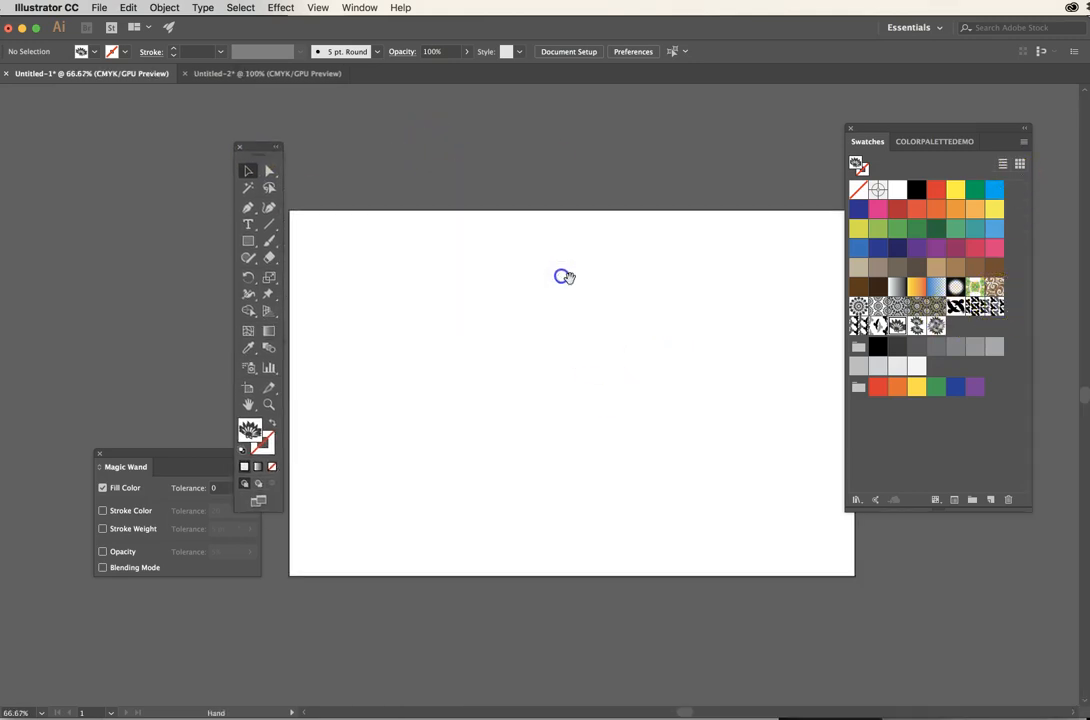
pyautogui.click(248, 241)
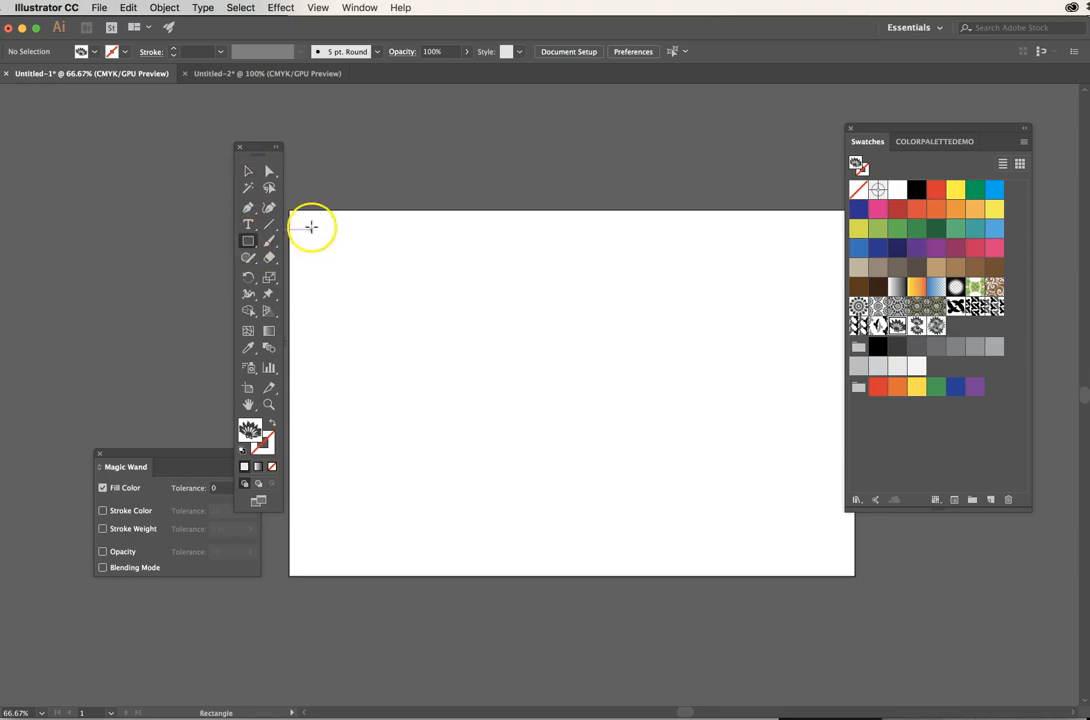
pyautogui.moveTo(311, 228); pyautogui.dragTo(400, 317)
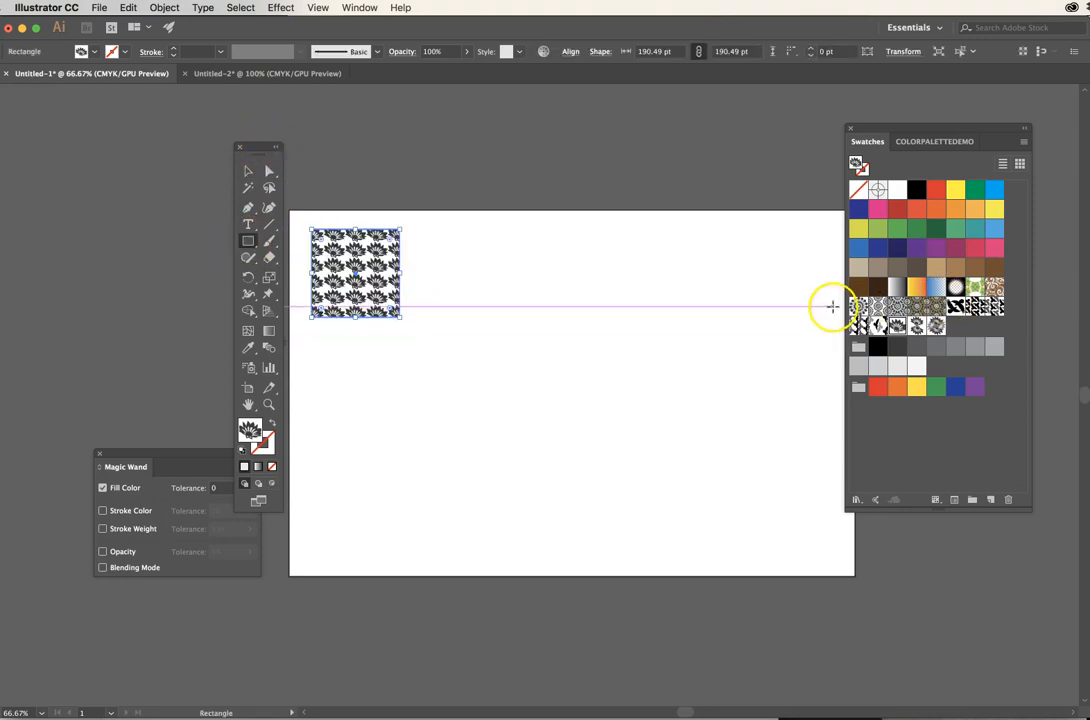
pyautogui.click(858, 305)
# - Copy the patterned square to its right and repeat the transformation to form a row of six squares
pyautogui.click(247, 172)
pyautogui.click(470, 255)
pyautogui.click(378, 283)
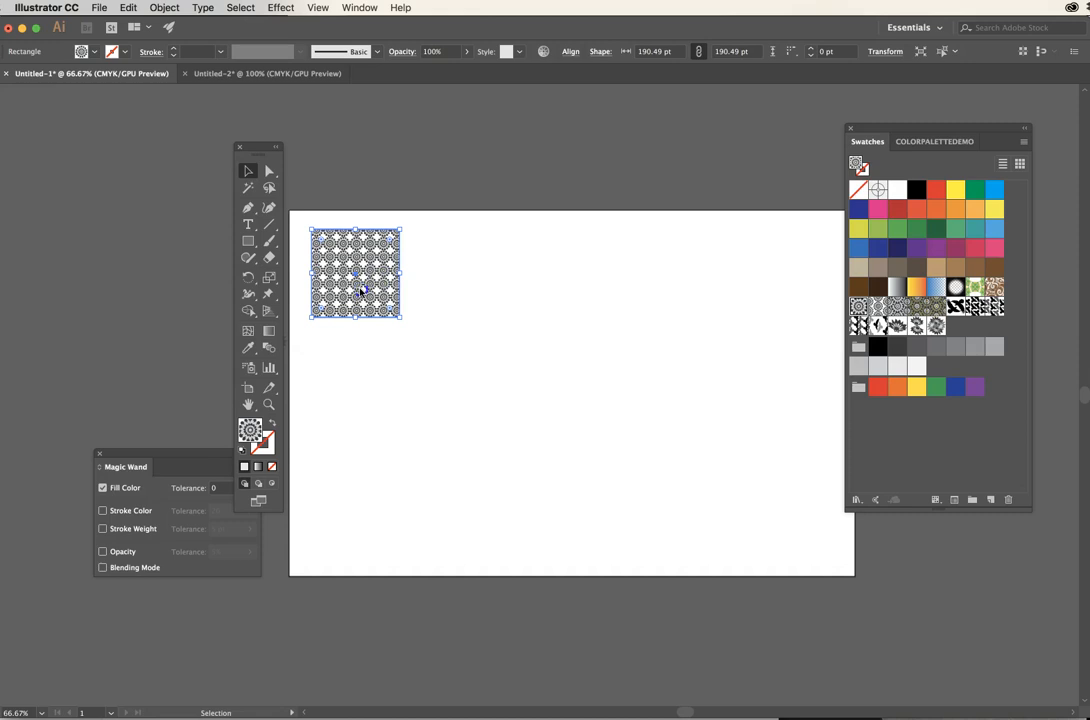
pyautogui.moveTo(378, 290); pyautogui.dragTo(453, 292)
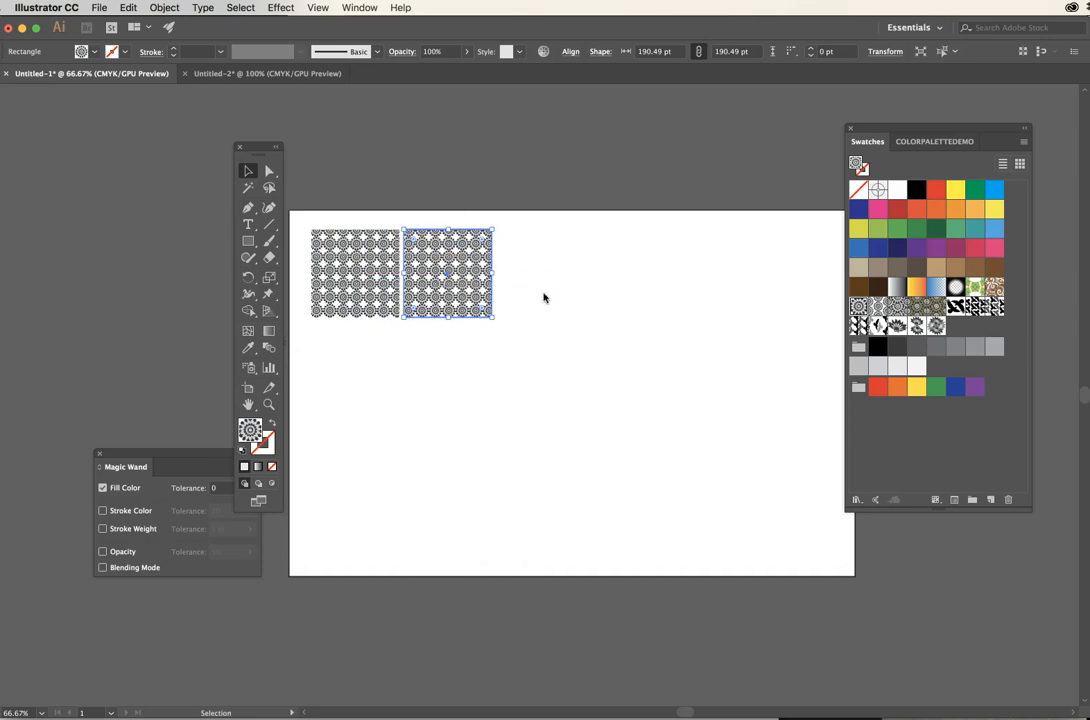
pyautogui.press('super+d')
pyautogui.press('super+d')
pyautogui.press('super+d')
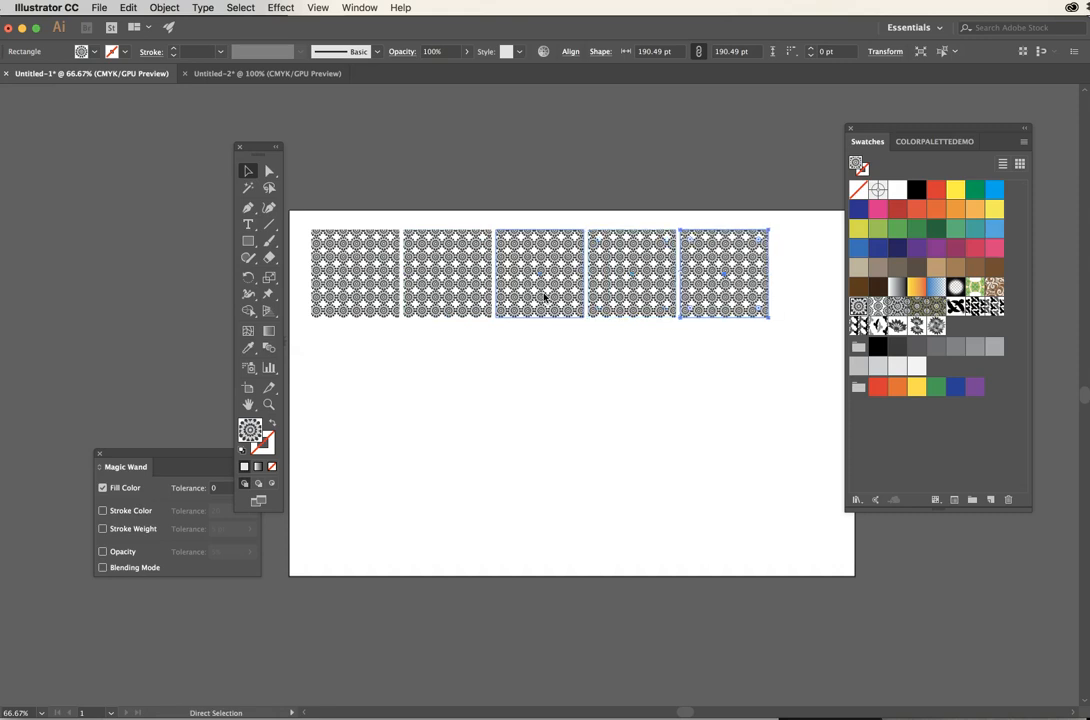
pyautogui.press('super+d')
pyautogui.scroll(-2, 545, 299)
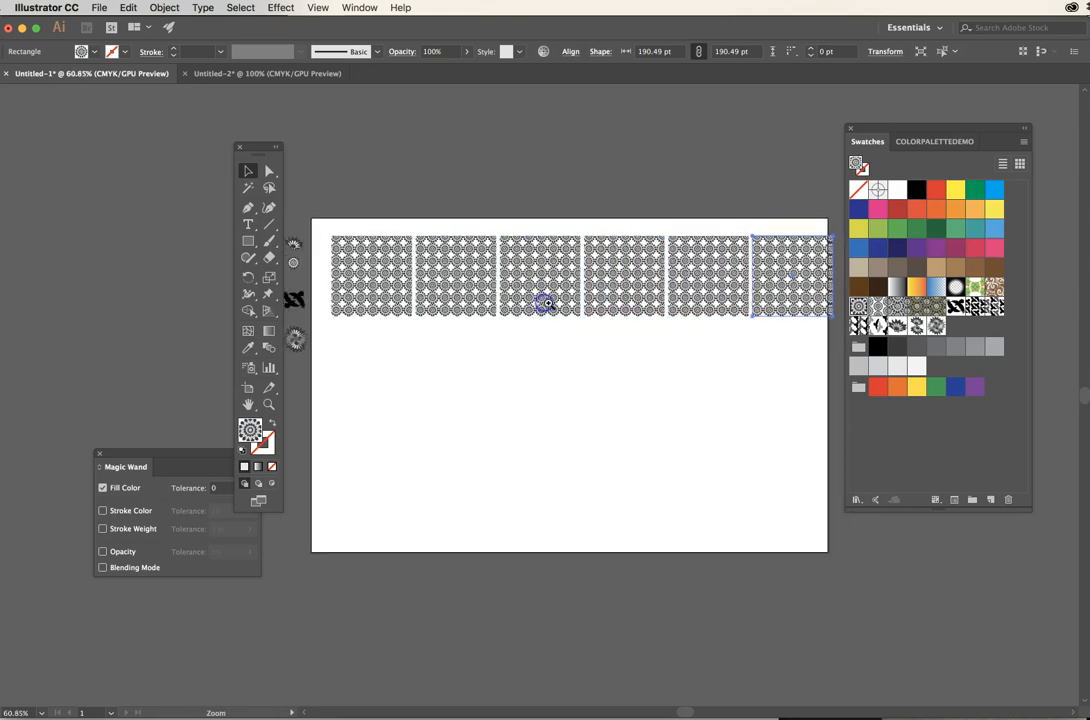
# - Shift the row of six squares left so it is centred within the artboard's width, undoing the stray move of the last square
pyautogui.click(551, 158)
pyautogui.moveTo(367, 190); pyautogui.dragTo(780, 208)
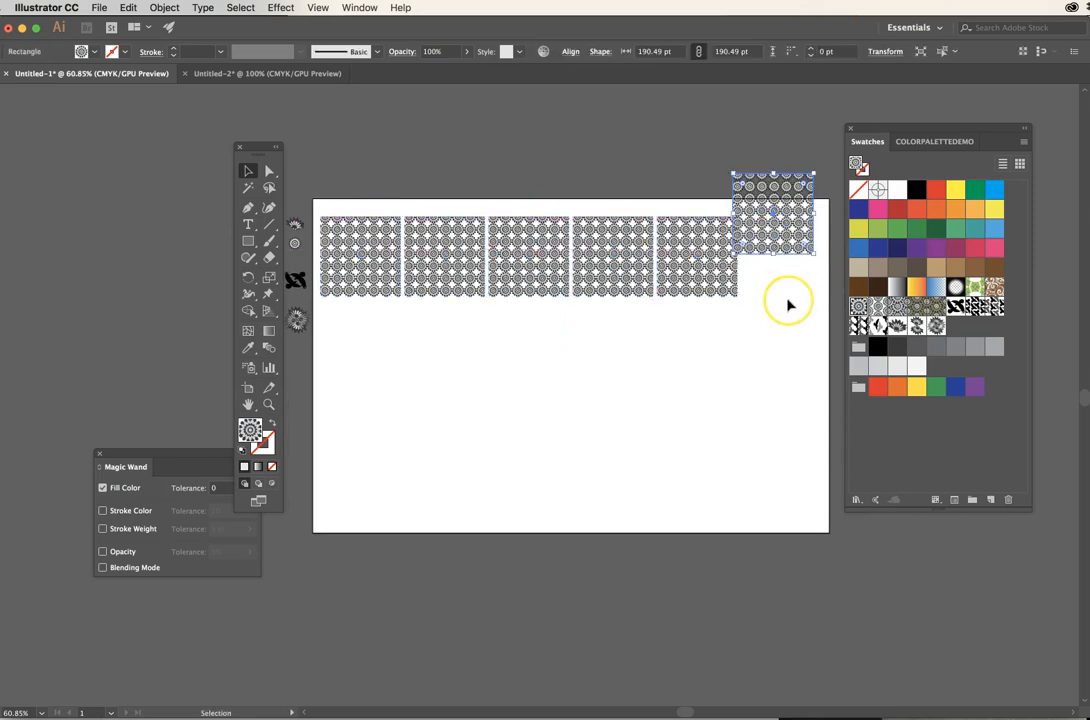
pyautogui.press('super+z')
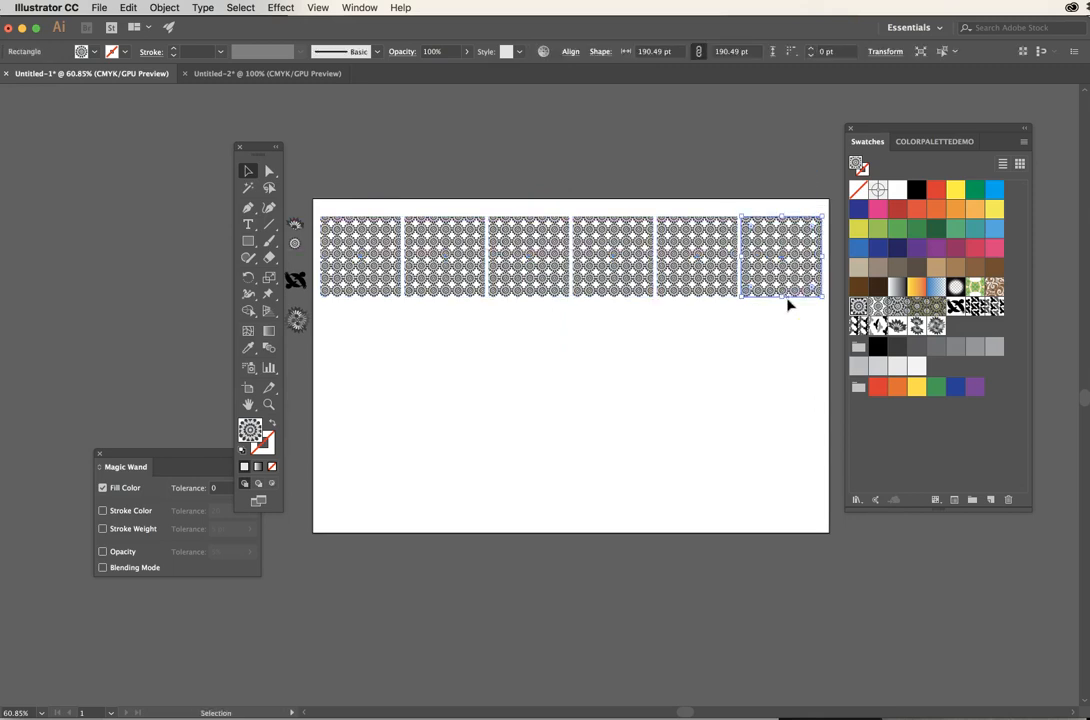
# - Select the whole row, copy it straight down, and repeat the transformation to form three rows of squares
pyautogui.click(394, 197)
pyautogui.moveTo(797, 304); pyautogui.dragTo(776, 377)
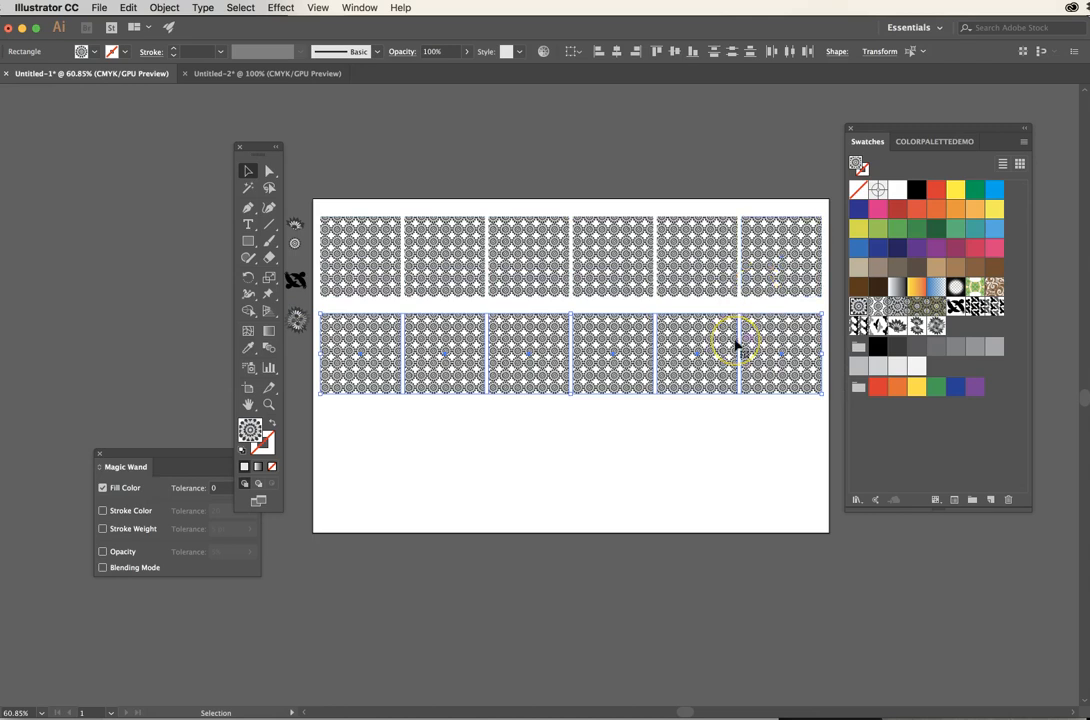
pyautogui.hotkey('ctrl', 'd')
pyautogui.click(645, 202)
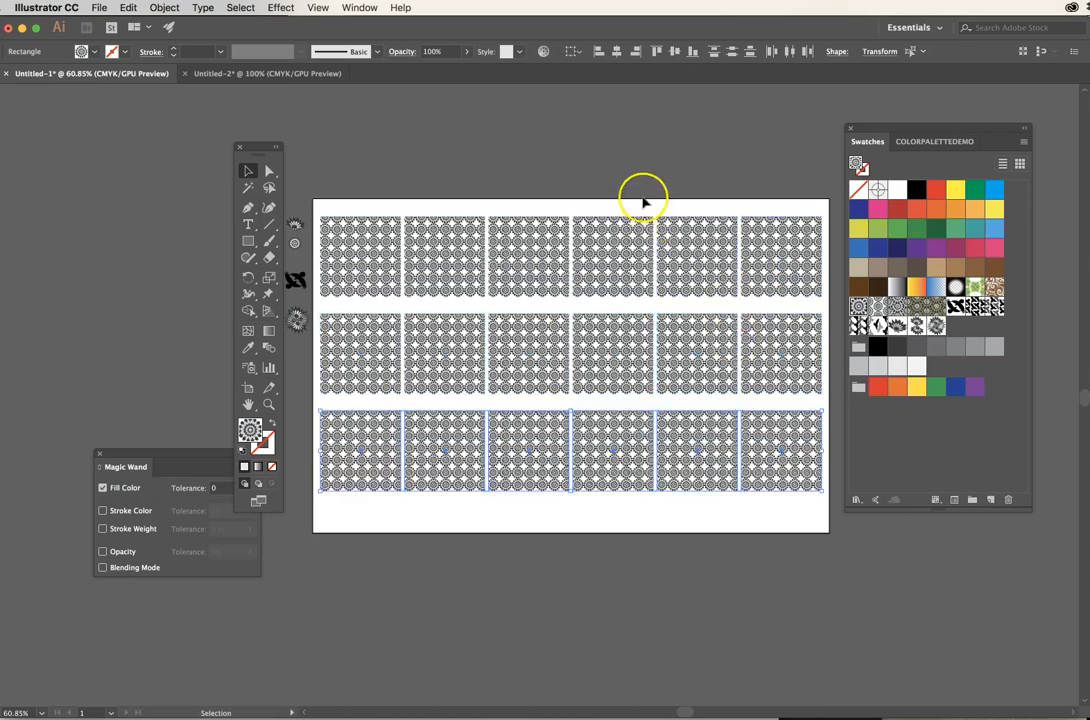
pyautogui.click(358, 262)
pyautogui.click(164, 7)
pyautogui.moveTo(175, 28)
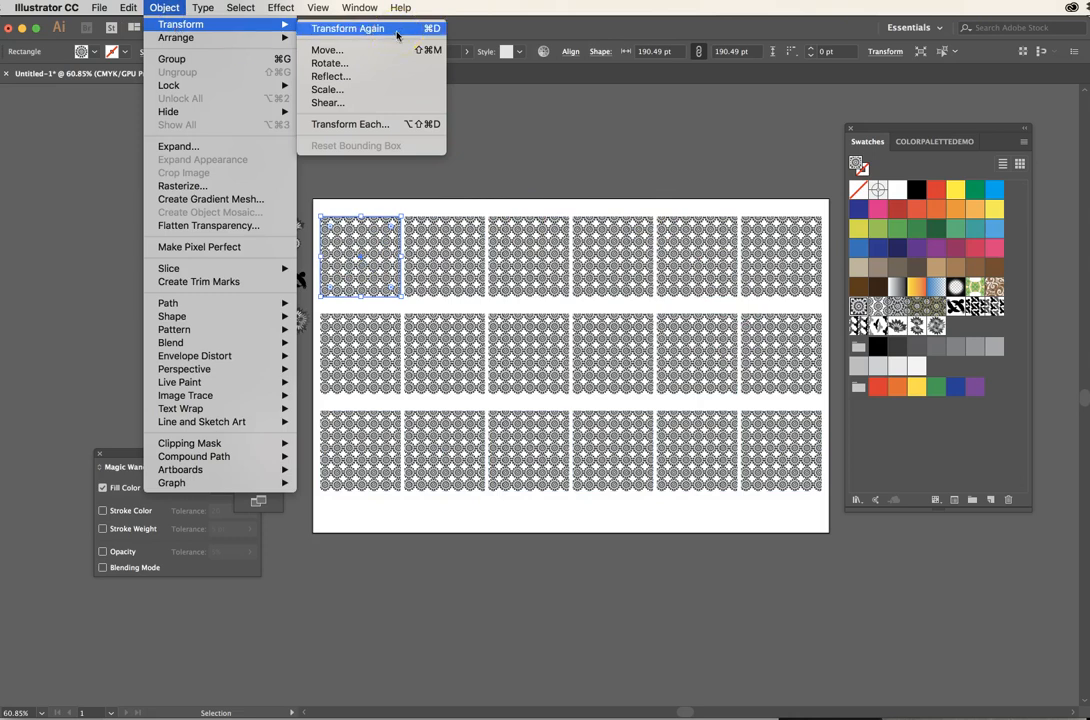
pyautogui.click(489, 127)
pyautogui.click(489, 150)
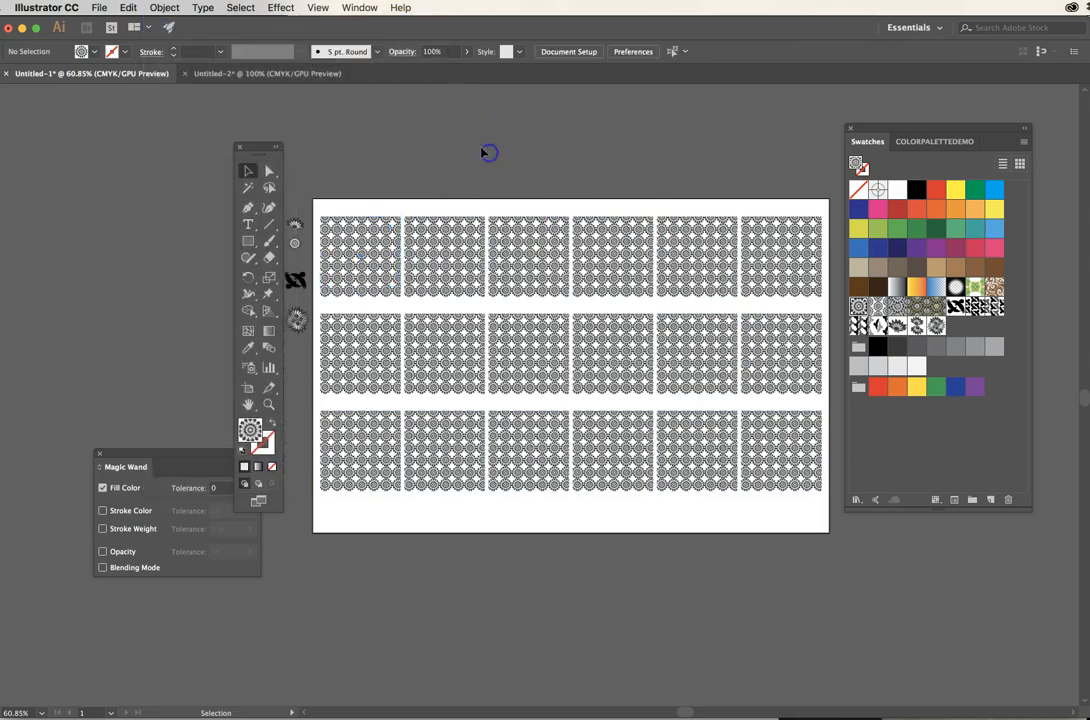
pyautogui.click(367, 257)
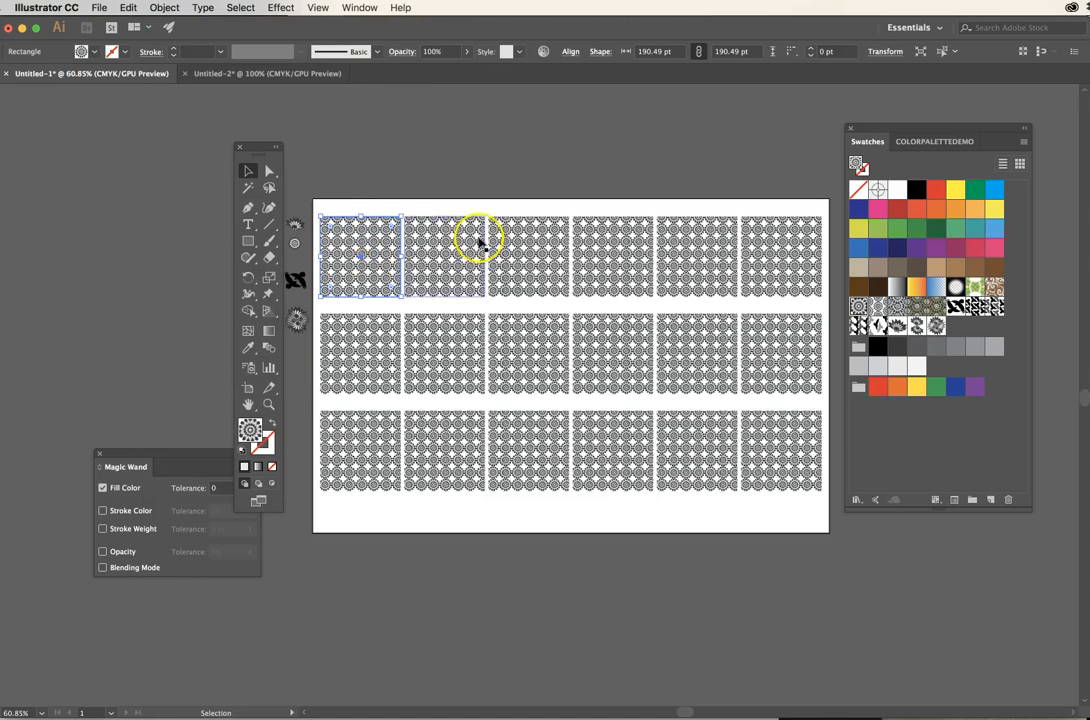
pyautogui.click(482, 170)
pyautogui.click(366, 256)
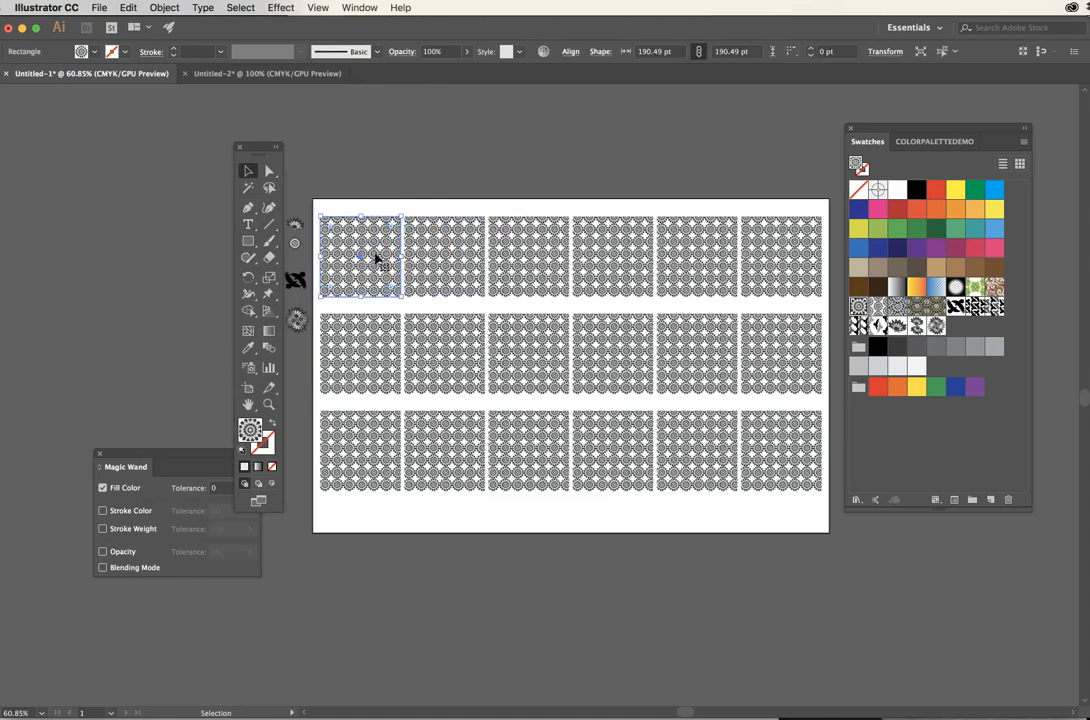
# - Fill the second to fifth squares of the first row with the remaining round flower patterns and delete the sixth column of squares
pyautogui.click(443, 258)
pyautogui.click(876, 306)
pyautogui.click(548, 258)
pyautogui.click(922, 324)
pyautogui.click(620, 268)
pyautogui.click(893, 296)
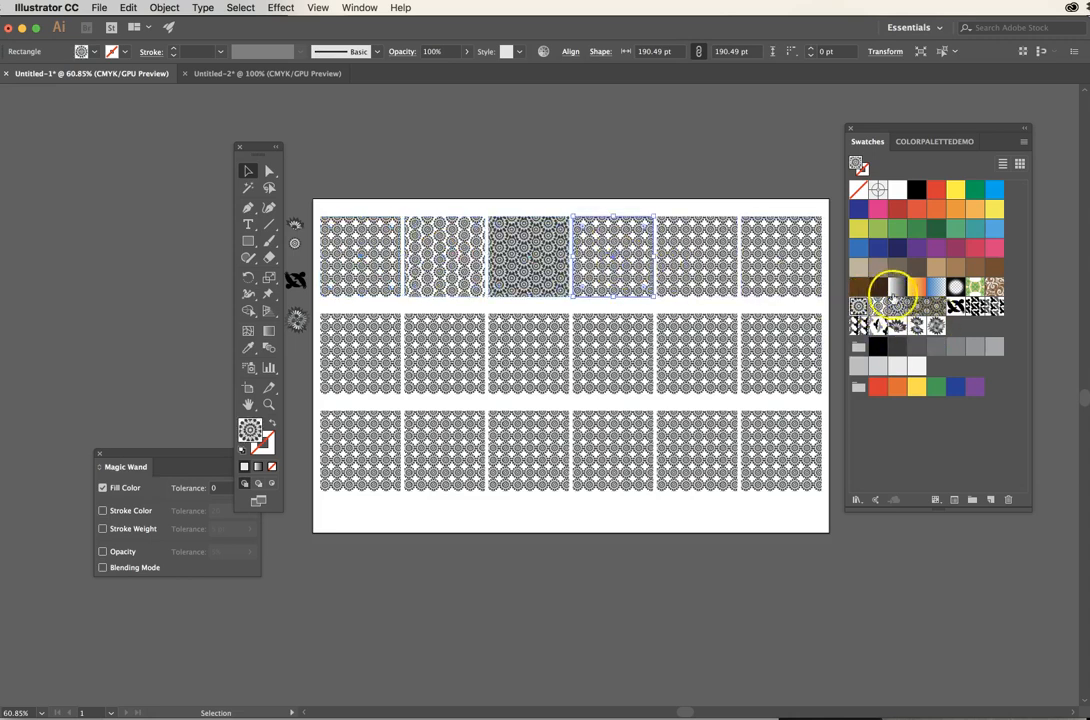
pyautogui.click(691, 251)
pyautogui.click(923, 307)
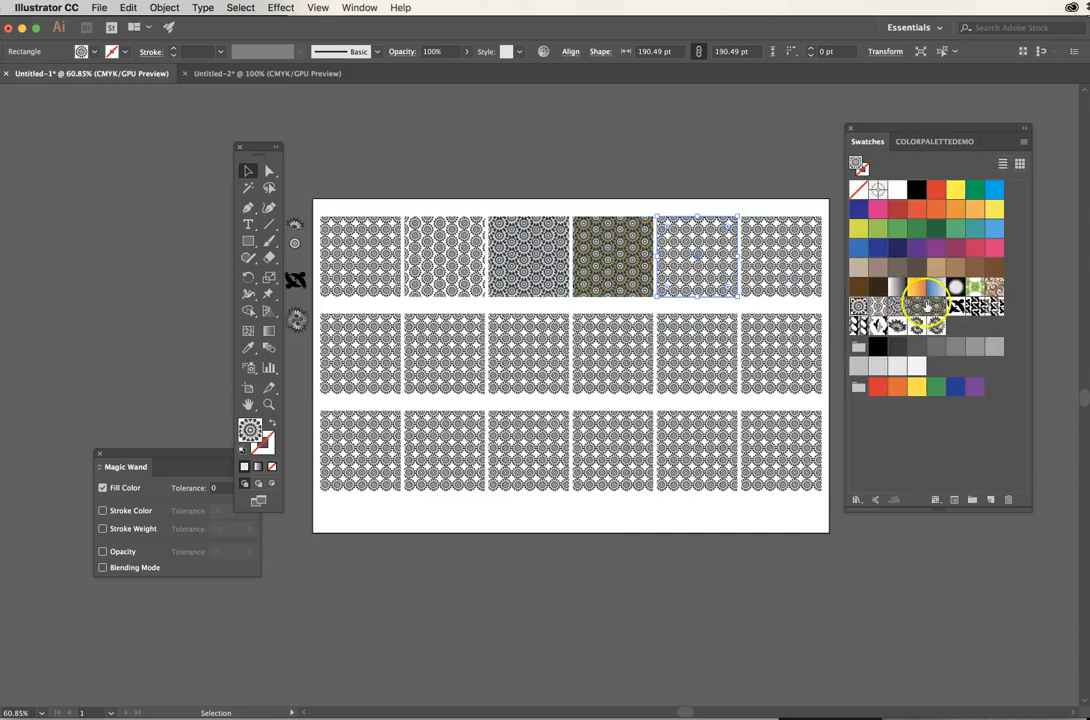
pyautogui.moveTo(750, 208); pyautogui.dragTo(803, 504)
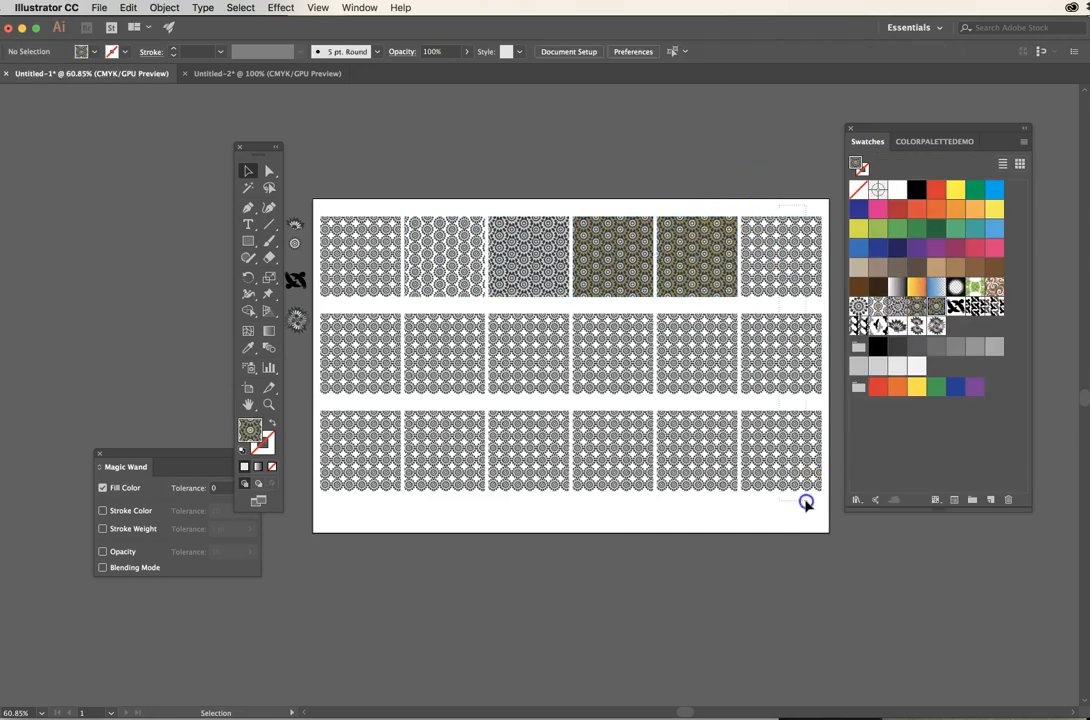
pyautogui.press('Delete')
# - Fill the five squares of the second row with the five bird patterns in swatch order and deselect
pyautogui.click(358, 358)
pyautogui.click(958, 303)
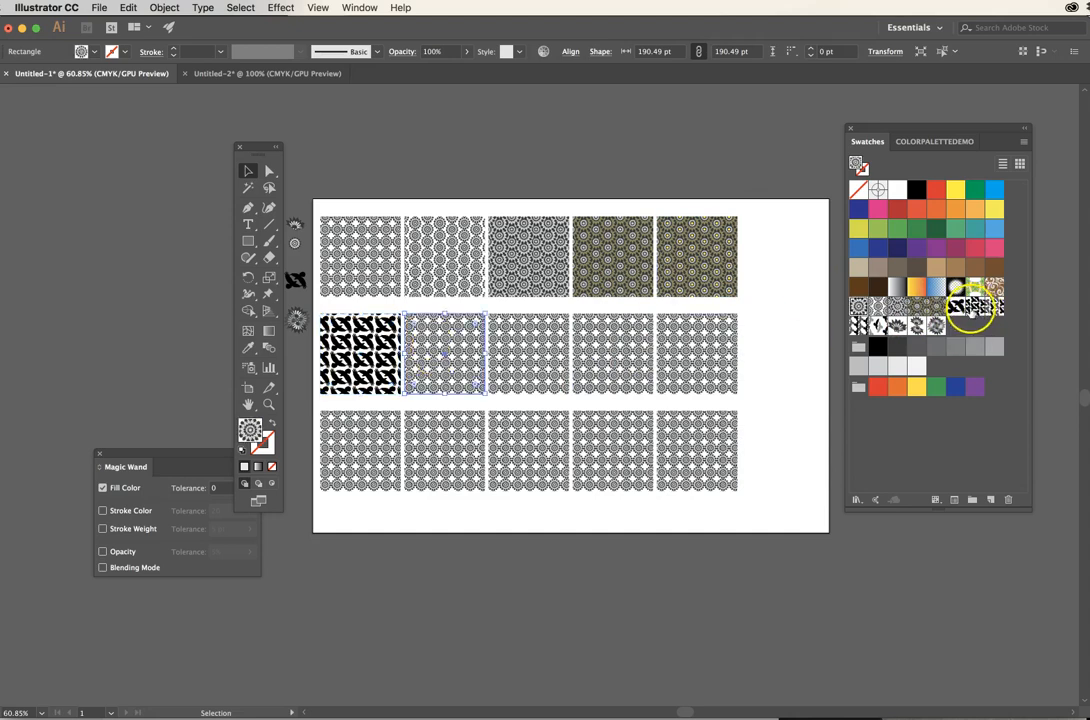
pyautogui.click(976, 306)
pyautogui.click(516, 356)
pyautogui.click(995, 306)
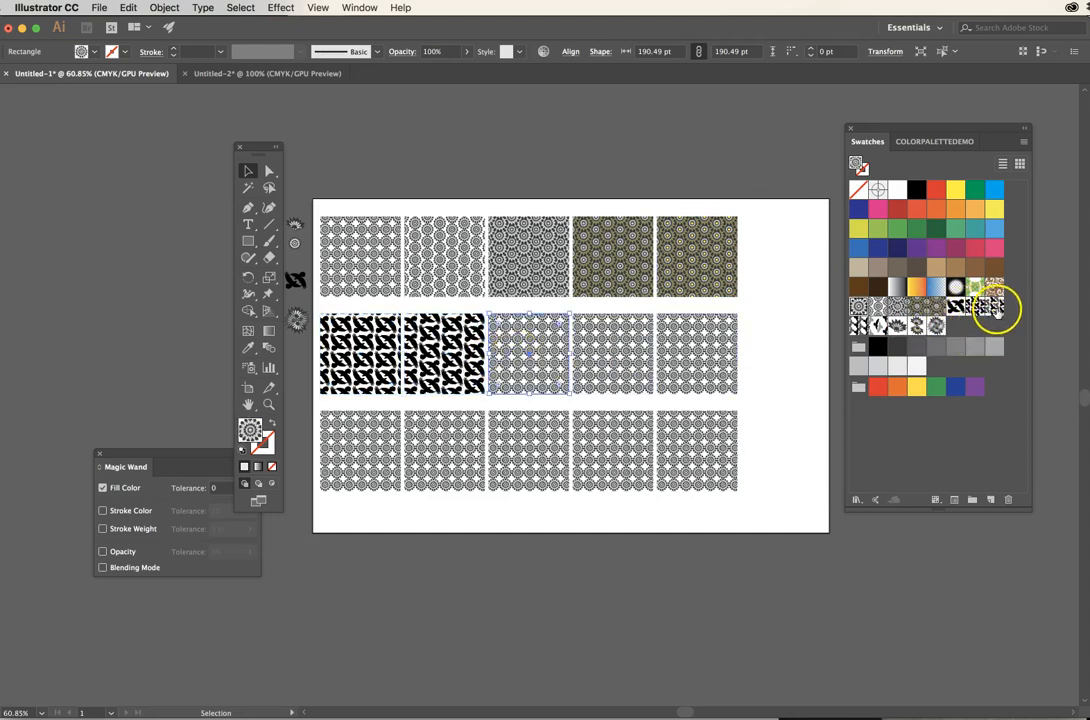
pyautogui.click(606, 353)
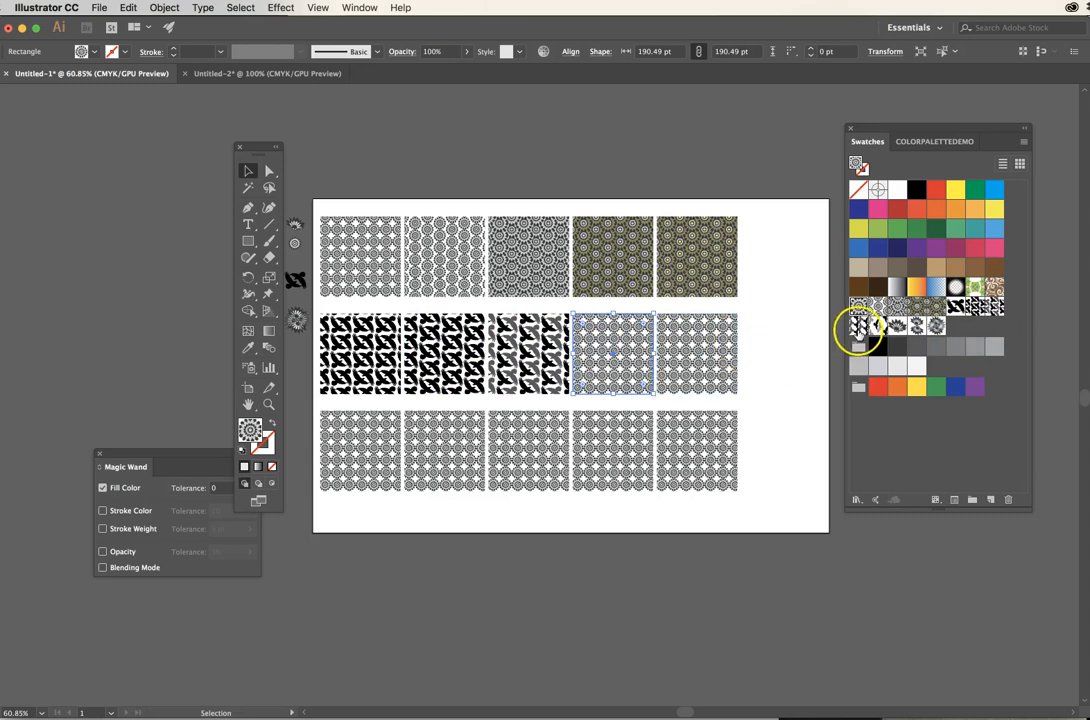
pyautogui.click(875, 328)
pyautogui.click(680, 332)
pyautogui.click(877, 325)
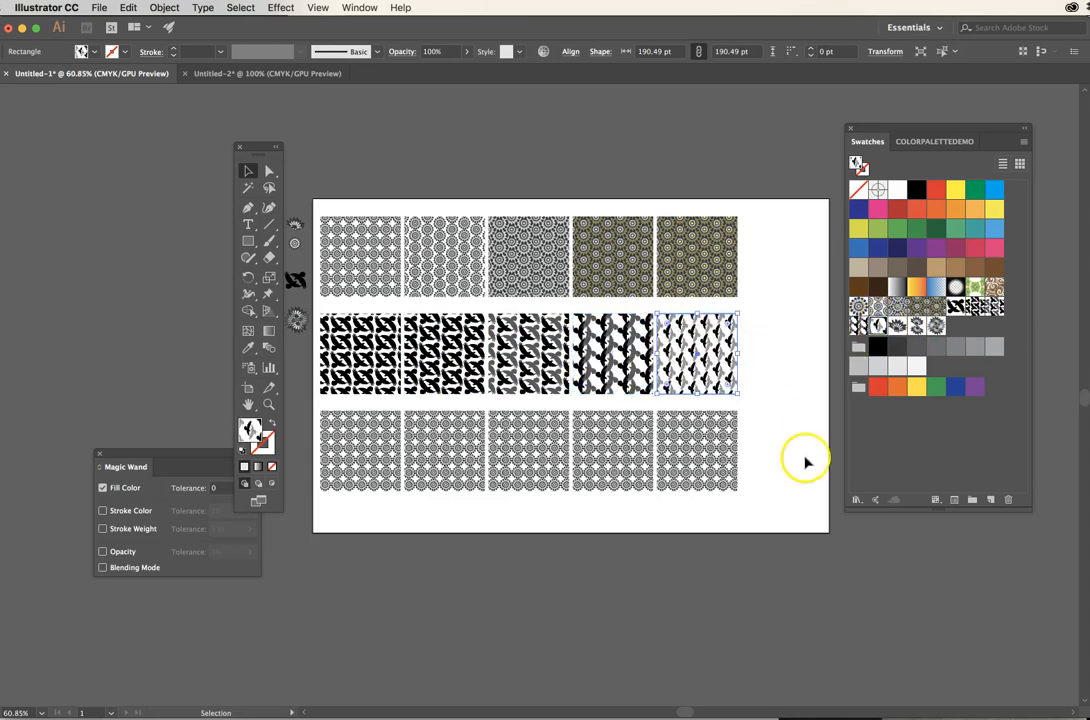
pyautogui.click(803, 457)
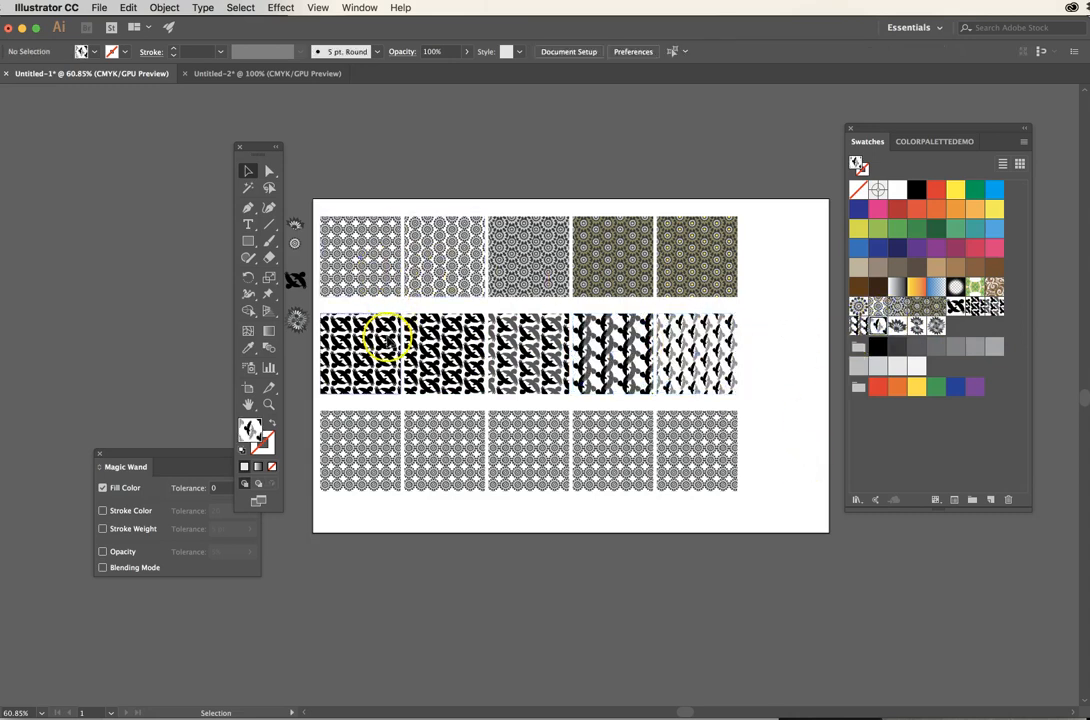
# - Fill the first three squares of the third row with the Lotus 01, Lotus 02 and Lotus 03 patterns
pyautogui.click(365, 440)
pyautogui.click(897, 325)
pyautogui.click(470, 445)
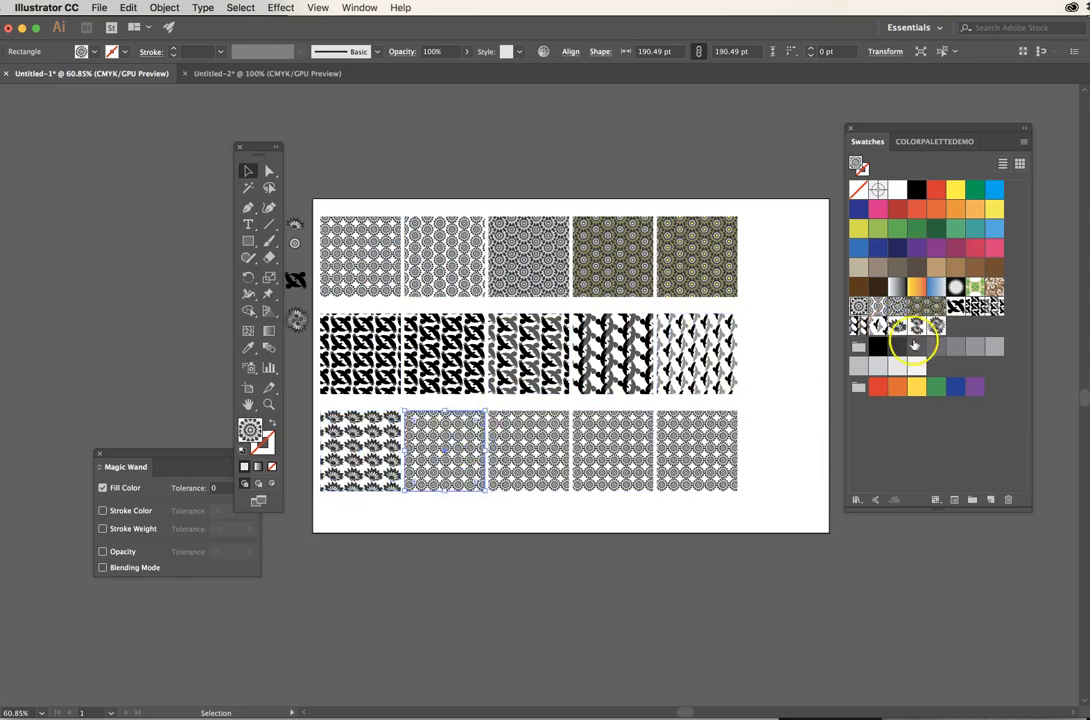
pyautogui.click(917, 325)
pyautogui.click(564, 428)
pyautogui.click(937, 326)
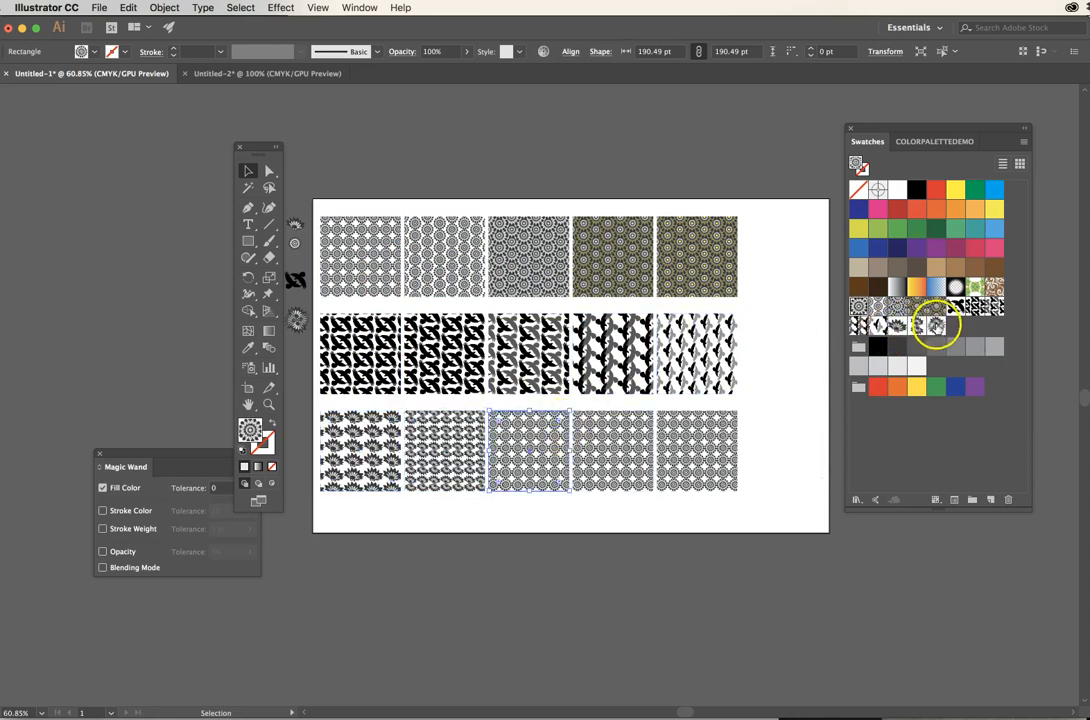
# - Delete the two unused squares in the third row and centre the three lotus squares beneath the rows above
pyautogui.click(623, 397)
pyautogui.moveTo(662, 513); pyautogui.dragTo(628, 479)
pyautogui.press('Delete')
pyautogui.click(613, 460)
pyautogui.moveTo(496, 508); pyautogui.dragTo(439, 458)
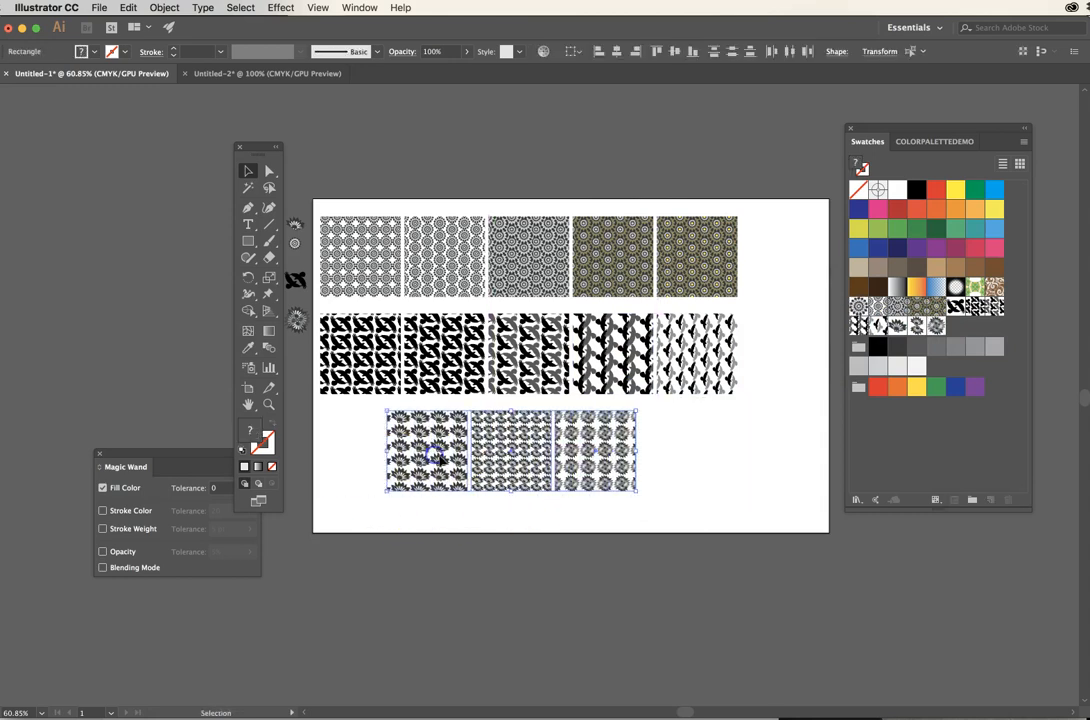
# - View all three rows of pattern squares at 100% zoom with the swatches moved clear of the artwork
pyautogui.click(483, 529)
pyautogui.keyDown('super'); pyautogui.click(502, 512); pyautogui.keyUp('super')
pyautogui.keyDown('super'); pyautogui.click(502, 511); pyautogui.keyUp('super')
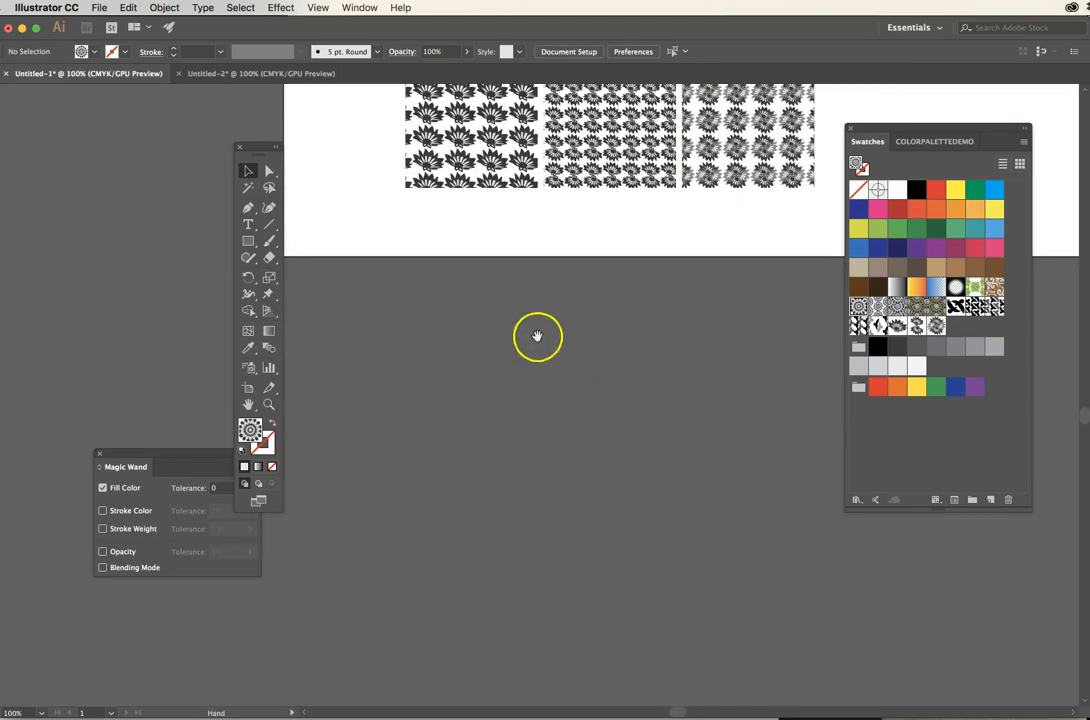
pyautogui.moveTo(538, 338); pyautogui.dragTo(608, 574)
pyautogui.moveTo(601, 411); pyautogui.dragTo(557, 562)
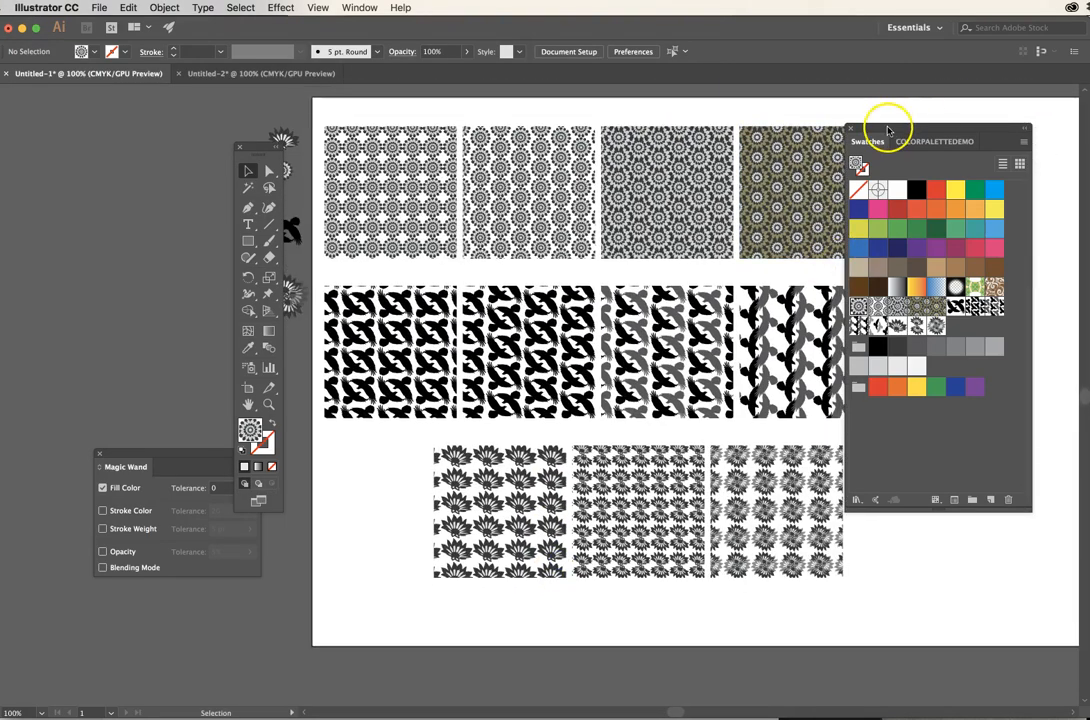
pyautogui.moveTo(890, 129); pyautogui.dragTo(1089, 136)
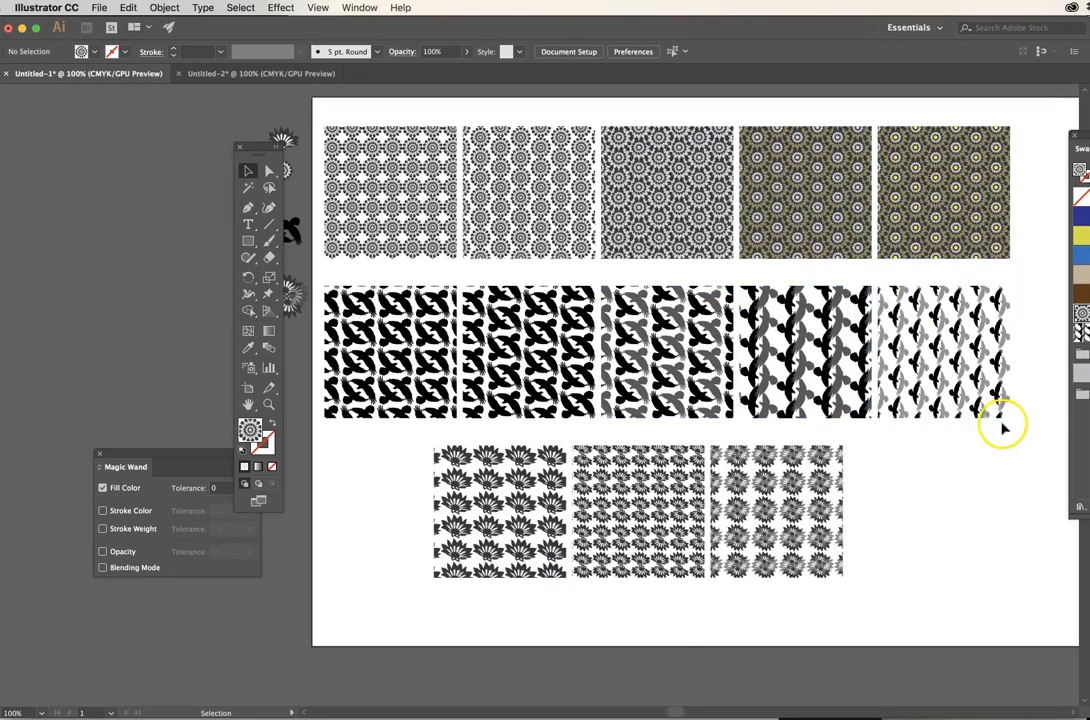